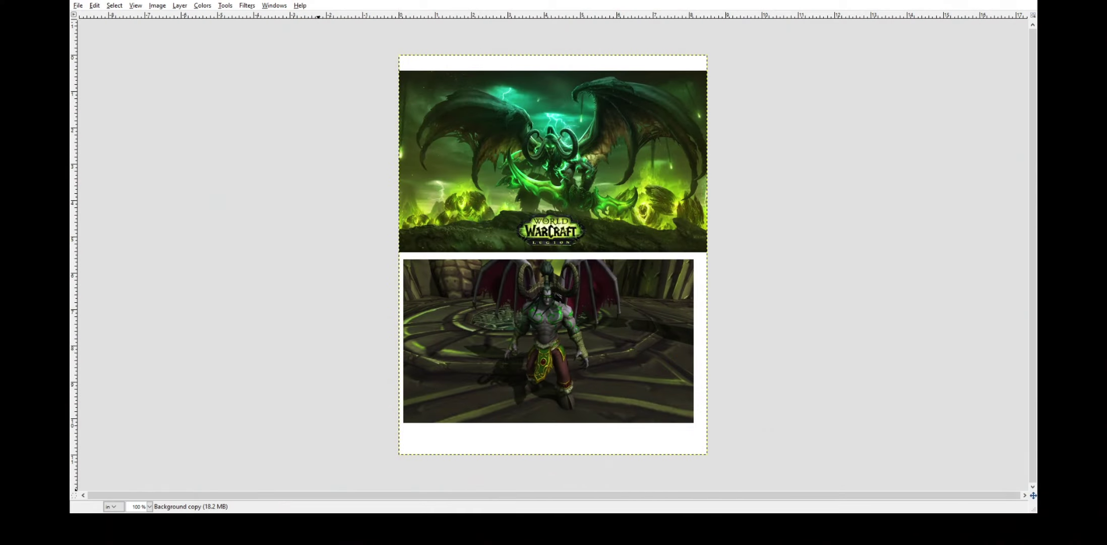
Remove the World of Warcraft Legion artwork and move the in-game demon picture to the page's lower-left corner.
{"action": "key", "text": "Delete"}
{"action": "left_click_drag", "start_coordinate": [547, 309], "coordinate": [470, 357]}
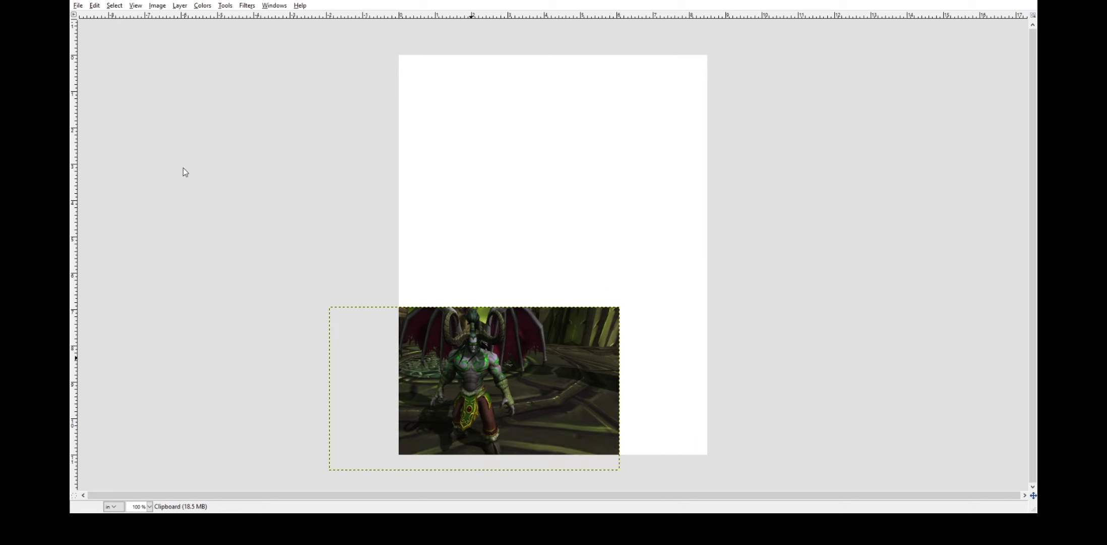
Sketch the demon's head in black on the upper page, with blindfold, topknot base and two large curled horns.
{"action": "key", "text": "ctrl+h"}
{"action": "left_click", "coordinate": [115, 381]}
{"action": "mouse_move", "coordinate": [527, 192]}
{"action": "left_mouse_down"}
{"action": "mouse_move", "coordinate": [537, 175]}
{"action": "mouse_move", "coordinate": [575, 180]}
{"action": "mouse_move", "coordinate": [524, 151]}
{"action": "mouse_move", "coordinate": [530, 200]}
{"action": "mouse_move", "coordinate": [539, 154]}
{"action": "left_mouse_up"}
{"action": "key", "text": "ctrl+z"}
{"action": "left_click", "coordinate": [209, 165]}
{"action": "left_click", "coordinate": [182, 165]}
{"action": "mouse_move", "coordinate": [538, 154]}
{"action": "left_mouse_down"}
{"action": "mouse_move", "coordinate": [518, 156]}
{"action": "mouse_move", "coordinate": [541, 191]}
{"action": "mouse_move", "coordinate": [551, 177]}
{"action": "left_mouse_up"}
{"action": "key", "text": "ctrl+z"}
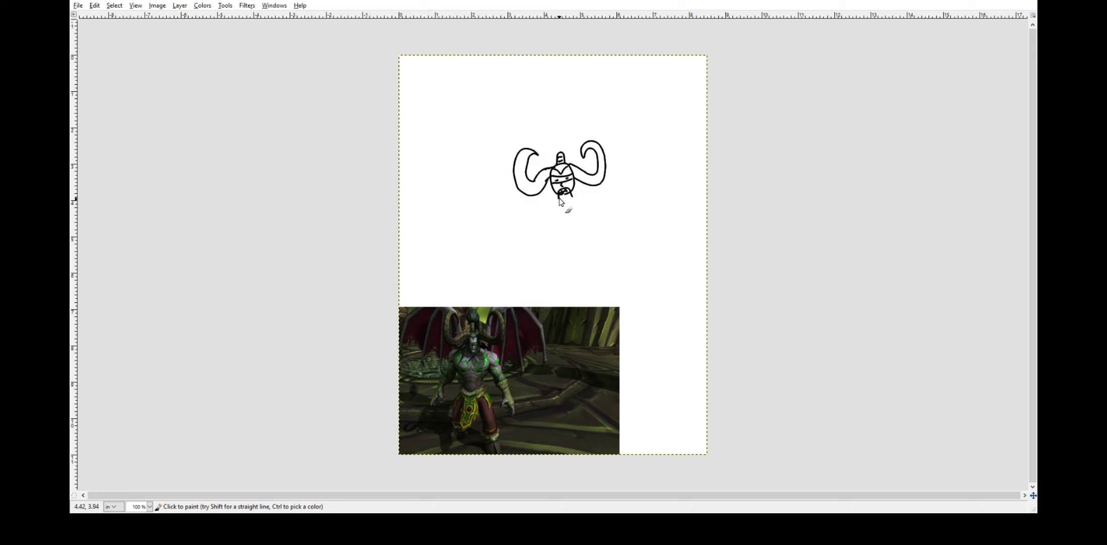
Sketch the demon's left-side arm reaching down to a round weapon guard with a jagged blade rising from it.
{"action": "mouse_move", "coordinate": [561, 202]}
{"action": "left_mouse_down"}
{"action": "mouse_move", "coordinate": [499, 292]}
{"action": "mouse_move", "coordinate": [520, 248]}
{"action": "mouse_move", "coordinate": [514, 279]}
{"action": "mouse_move", "coordinate": [539, 306]}
{"action": "left_mouse_up"}
{"action": "key", "text": "ctrl+z"}
{"action": "mouse_move", "coordinate": [504, 301]}
{"action": "left_mouse_down"}
{"action": "mouse_move", "coordinate": [481, 246]}
{"action": "mouse_move", "coordinate": [509, 284]}
{"action": "left_mouse_up"}
{"action": "mouse_move", "coordinate": [534, 280]}
{"action": "left_mouse_down"}
{"action": "mouse_move", "coordinate": [551, 224]}
{"action": "mouse_move", "coordinate": [631, 225]}
{"action": "mouse_move", "coordinate": [638, 249]}
{"action": "left_mouse_up"}
{"action": "key", "text": "ctrl+z"}
Sketch the right-side arm stretched outward, gripping a second round weapon with a jagged blade running to the page edge.
{"action": "mouse_move", "coordinate": [575, 200]}
{"action": "left_mouse_down"}
{"action": "mouse_move", "coordinate": [629, 184]}
{"action": "mouse_move", "coordinate": [650, 191]}
{"action": "left_mouse_up"}
{"action": "mouse_move", "coordinate": [592, 216]}
{"action": "left_mouse_down"}
{"action": "mouse_move", "coordinate": [654, 211]}
{"action": "mouse_move", "coordinate": [656, 188]}
{"action": "mouse_move", "coordinate": [674, 216]}
{"action": "left_mouse_up"}
{"action": "left_click_drag", "start_coordinate": [647, 186], "coordinate": [620, 181]}
{"action": "mouse_move", "coordinate": [681, 199]}
{"action": "left_mouse_down"}
{"action": "mouse_move", "coordinate": [699, 207]}
{"action": "mouse_move", "coordinate": [706, 197]}
{"action": "left_mouse_up"}
{"action": "left_click_drag", "start_coordinate": [676, 226], "coordinate": [709, 228]}
Sketch the torso and belt, with spiral tattoos on the chest and abdominal muscle lines.
{"action": "left_click_drag", "start_coordinate": [551, 227], "coordinate": [564, 266]}
{"action": "mouse_move", "coordinate": [605, 212]}
{"action": "left_mouse_down"}
{"action": "mouse_move", "coordinate": [603, 280]}
{"action": "mouse_move", "coordinate": [612, 256]}
{"action": "left_mouse_up"}
{"action": "mouse_move", "coordinate": [570, 225]}
{"action": "left_mouse_down"}
{"action": "mouse_move", "coordinate": [558, 202]}
{"action": "mouse_move", "coordinate": [589, 201]}
{"action": "left_mouse_up"}
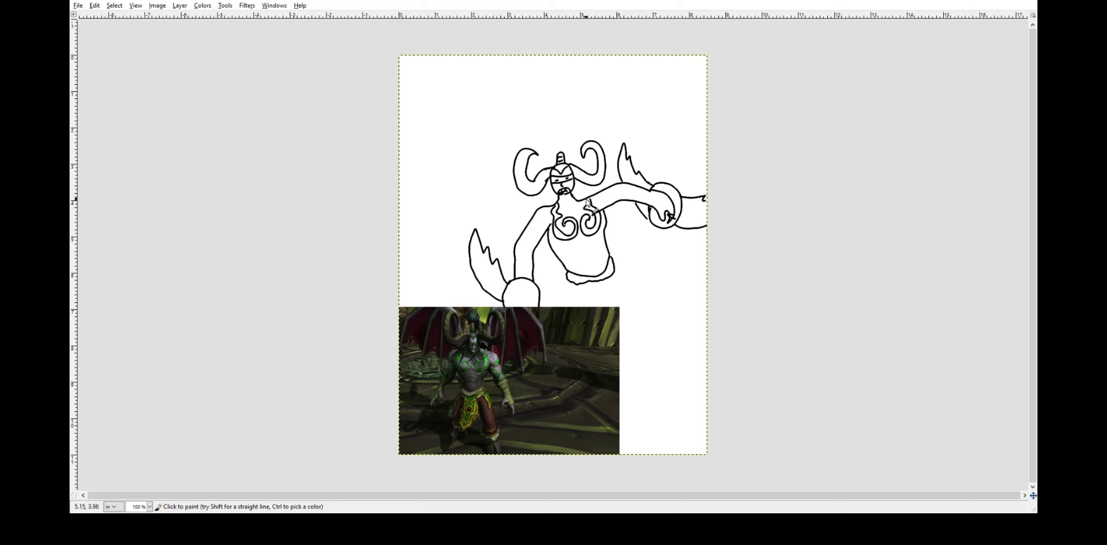
{"action": "left_click_drag", "start_coordinate": [572, 255], "coordinate": [595, 246]}
{"action": "left_click_drag", "start_coordinate": [579, 264], "coordinate": [598, 258]}
Move the reference picture to the page's upper-left area and sketch the lower jagged blade of the left-side weapon.
{"action": "key", "text": "m"}
{"action": "left_click_drag", "start_coordinate": [469, 345], "coordinate": [482, 126]}
{"action": "left_click", "coordinate": [593, 281]}
{"action": "key", "text": "p"}
{"action": "mouse_move", "coordinate": [533, 318]}
{"action": "left_mouse_down"}
{"action": "mouse_move", "coordinate": [593, 295]}
{"action": "mouse_move", "coordinate": [542, 300]}
{"action": "left_mouse_up"}
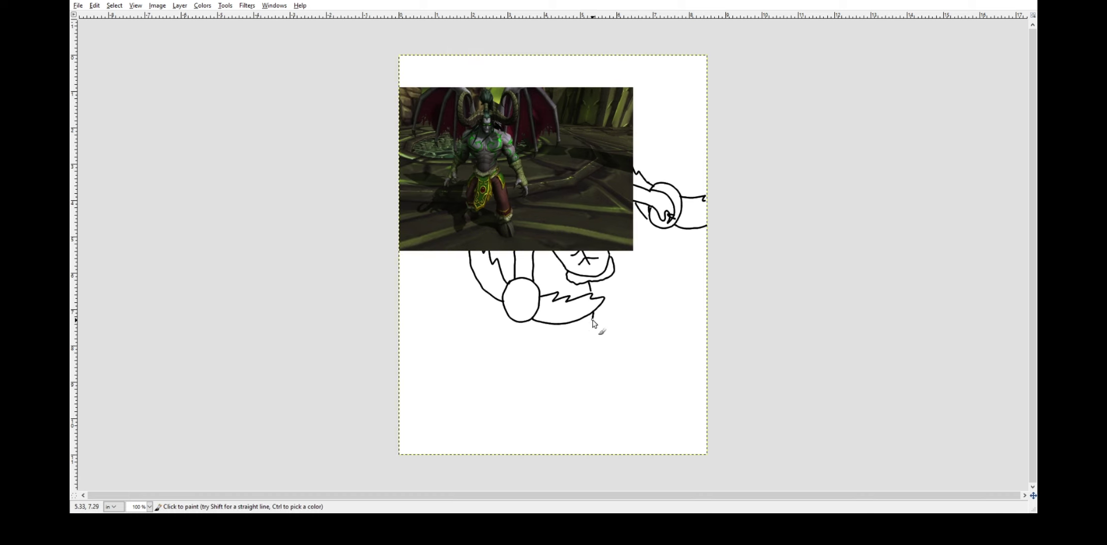
{"action": "key", "text": "ctrl+z"}
Sketch the loincloth below the belt and the right-side leg with a decorated cuff and hoof.
{"action": "mouse_move", "coordinate": [589, 331]}
{"action": "left_mouse_down"}
{"action": "mouse_move", "coordinate": [618, 304]}
{"action": "mouse_move", "coordinate": [609, 277]}
{"action": "left_mouse_up"}
{"action": "mouse_move", "coordinate": [597, 310]}
{"action": "left_mouse_down"}
{"action": "mouse_move", "coordinate": [609, 320]}
{"action": "mouse_move", "coordinate": [608, 279]}
{"action": "left_mouse_up"}
{"action": "left_click_drag", "start_coordinate": [594, 284], "coordinate": [594, 294]}
{"action": "left_click_drag", "start_coordinate": [600, 298], "coordinate": [640, 342]}
{"action": "mouse_move", "coordinate": [618, 303]}
{"action": "left_mouse_down"}
{"action": "mouse_move", "coordinate": [625, 329]}
{"action": "mouse_move", "coordinate": [644, 338]}
{"action": "mouse_move", "coordinate": [644, 377]}
{"action": "mouse_move", "coordinate": [639, 363]}
{"action": "left_mouse_up"}
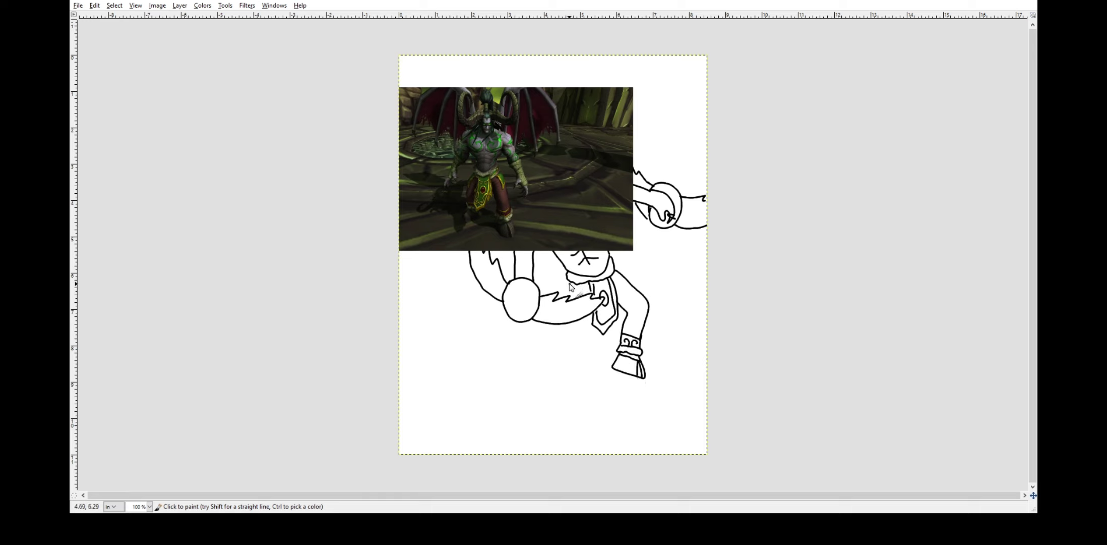
Sketch the left-side leg bent below the weapon blade, with a decorated cuff and split hoof.
{"action": "mouse_move", "coordinate": [610, 278]}
{"action": "left_mouse_down"}
{"action": "mouse_move", "coordinate": [633, 291]}
{"action": "mouse_move", "coordinate": [565, 295]}
{"action": "mouse_move", "coordinate": [576, 354]}
{"action": "left_mouse_up"}
{"action": "mouse_move", "coordinate": [589, 316]}
{"action": "left_mouse_down"}
{"action": "mouse_move", "coordinate": [596, 353]}
{"action": "mouse_move", "coordinate": [577, 352]}
{"action": "left_mouse_up"}
{"action": "left_click_drag", "start_coordinate": [592, 335], "coordinate": [572, 348]}
{"action": "mouse_move", "coordinate": [584, 349]}
{"action": "left_mouse_down"}
{"action": "mouse_move", "coordinate": [586, 386]}
{"action": "mouse_move", "coordinate": [601, 350]}
{"action": "left_mouse_up"}
Sketch long hair strands hanging down both sides of the demon's face.
{"action": "mouse_move", "coordinate": [558, 154]}
{"action": "left_mouse_down"}
{"action": "mouse_move", "coordinate": [578, 165]}
{"action": "mouse_move", "coordinate": [549, 220]}
{"action": "left_mouse_up"}
{"action": "left_click_drag", "start_coordinate": [573, 189], "coordinate": [591, 218]}
{"action": "mouse_move", "coordinate": [591, 218]}
{"action": "left_mouse_down"}
{"action": "mouse_move", "coordinate": [576, 182]}
{"action": "mouse_move", "coordinate": [610, 211]}
{"action": "mouse_move", "coordinate": [648, 423]}
{"action": "left_mouse_up"}
Hide the reference picture and outline the large wings spreading behind the demon's shoulders.
{"action": "left_click", "coordinate": [877, 147]}
{"action": "left_click", "coordinate": [877, 145]}
{"action": "left_click", "coordinate": [877, 145]}
{"action": "left_click", "coordinate": [118, 150]}
{"action": "left_click", "coordinate": [181, 169]}
{"action": "left_click", "coordinate": [930, 170]}
{"action": "mouse_move", "coordinate": [604, 190]}
{"action": "left_mouse_down"}
{"action": "mouse_move", "coordinate": [613, 94]}
{"action": "mouse_move", "coordinate": [707, 124]}
{"action": "left_mouse_up"}
{"action": "mouse_move", "coordinate": [536, 152]}
{"action": "left_mouse_down"}
{"action": "mouse_move", "coordinate": [431, 242]}
{"action": "mouse_move", "coordinate": [506, 100]}
{"action": "left_mouse_up"}
{"action": "key", "text": "ctrl+z"}
Add the ragged lower edge, inner ribs and hooked claw tips to the two wings.
{"action": "mouse_move", "coordinate": [432, 236]}
{"action": "left_mouse_down"}
{"action": "mouse_move", "coordinate": [470, 123]}
{"action": "mouse_move", "coordinate": [492, 205]}
{"action": "mouse_move", "coordinate": [514, 181]}
{"action": "left_mouse_up"}
{"action": "left_click_drag", "start_coordinate": [521, 152], "coordinate": [529, 146]}
{"action": "left_click_drag", "start_coordinate": [433, 231], "coordinate": [530, 191]}
{"action": "mouse_move", "coordinate": [613, 83]}
{"action": "left_mouse_down"}
{"action": "mouse_move", "coordinate": [651, 179]}
{"action": "mouse_move", "coordinate": [674, 190]}
{"action": "left_mouse_up"}
{"action": "left_click_drag", "start_coordinate": [655, 89], "coordinate": [701, 170]}
{"action": "left_click_drag", "start_coordinate": [546, 93], "coordinate": [545, 99]}
{"action": "left_click_drag", "start_coordinate": [594, 81], "coordinate": [598, 85]}
{"action": "left_click", "coordinate": [881, 148]}
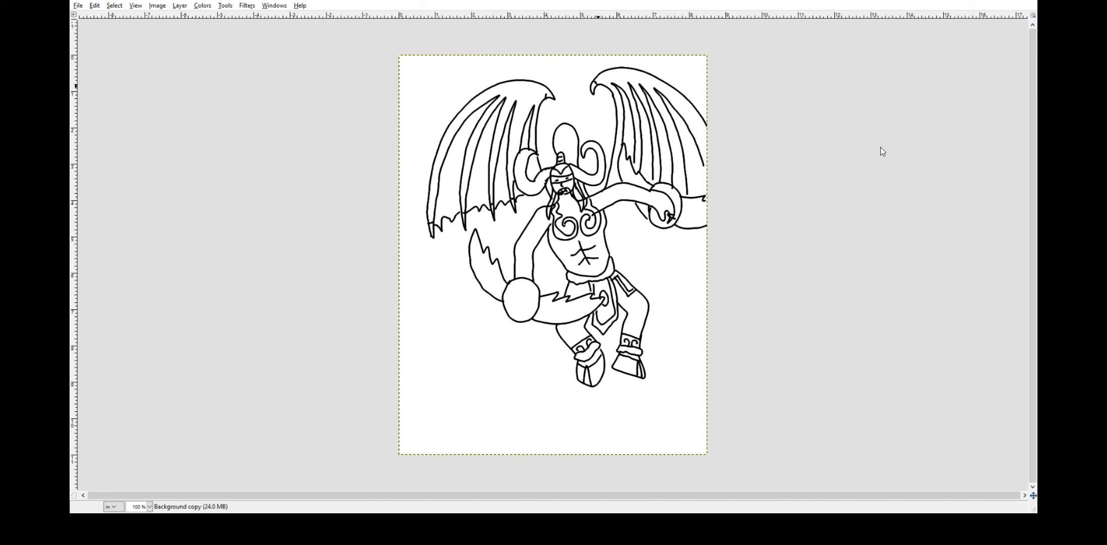
Sketch a double-lined circular platform edge across the bottom of the page and fill it with rune-like scribbles.
{"action": "mouse_move", "coordinate": [466, 453]}
{"action": "left_mouse_down"}
{"action": "mouse_move", "coordinate": [570, 392]}
{"action": "mouse_move", "coordinate": [706, 395]}
{"action": "left_mouse_up"}
{"action": "left_click_drag", "start_coordinate": [495, 439], "coordinate": [591, 434]}
{"action": "left_click_drag", "start_coordinate": [633, 405], "coordinate": [644, 439]}
{"action": "left_click_drag", "start_coordinate": [591, 403], "coordinate": [572, 440]}
{"action": "left_click_drag", "start_coordinate": [539, 427], "coordinate": [553, 454]}
{"action": "left_click_drag", "start_coordinate": [645, 438], "coordinate": [688, 453]}
Sketch curved ground lines on both sides of the legs and a segmented stone column at the page's left edge.
{"action": "left_click", "coordinate": [878, 149]}
{"action": "left_click", "coordinate": [879, 149]}
{"action": "left_click_drag", "start_coordinate": [505, 317], "coordinate": [399, 388]}
{"action": "left_click_drag", "start_coordinate": [625, 286], "coordinate": [706, 292]}
{"action": "left_click_drag", "start_coordinate": [399, 145], "coordinate": [433, 154]}
{"action": "mouse_move", "coordinate": [456, 222]}
{"action": "left_mouse_down"}
{"action": "mouse_move", "coordinate": [400, 270]}
{"action": "mouse_move", "coordinate": [423, 264]}
{"action": "left_mouse_up"}
{"action": "left_click_drag", "start_coordinate": [419, 246], "coordinate": [446, 254]}
{"action": "left_click_drag", "start_coordinate": [400, 217], "coordinate": [418, 244]}
{"action": "mouse_move", "coordinate": [400, 193]}
{"action": "left_mouse_down"}
{"action": "mouse_move", "coordinate": [412, 223]}
{"action": "mouse_move", "coordinate": [429, 190]}
{"action": "left_mouse_up"}
{"action": "left_click_drag", "start_coordinate": [405, 175], "coordinate": [430, 168]}
Sketch the base line of the background wall behind the demon, on both sides of the torso.
{"action": "left_click", "coordinate": [878, 148]}
{"action": "left_click", "coordinate": [878, 148]}
{"action": "mouse_move", "coordinate": [459, 236]}
{"action": "left_mouse_down"}
{"action": "mouse_move", "coordinate": [494, 232]}
{"action": "mouse_move", "coordinate": [470, 235]}
{"action": "left_mouse_up"}
{"action": "key", "text": "ctrl+z"}
{"action": "left_click_drag", "start_coordinate": [481, 233], "coordinate": [526, 226]}
{"action": "left_click_drag", "start_coordinate": [607, 219], "coordinate": [646, 218]}
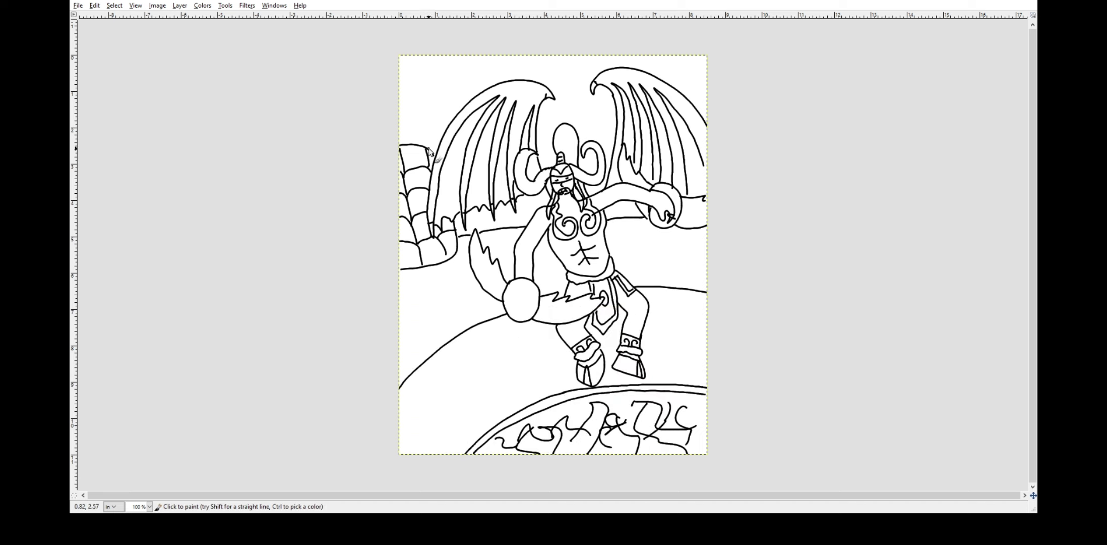
Add vertical seams to the background wall and double arcs on the floor near the page's left and right edges.
{"action": "left_click", "coordinate": [874, 141]}
{"action": "left_click", "coordinate": [874, 142]}
{"action": "left_click_drag", "start_coordinate": [482, 216], "coordinate": [483, 231]}
{"action": "left_click_drag", "start_coordinate": [524, 209], "coordinate": [525, 222]}
{"action": "left_click_drag", "start_coordinate": [402, 311], "coordinate": [446, 338]}
{"action": "left_click_drag", "start_coordinate": [665, 286], "coordinate": [706, 244]}
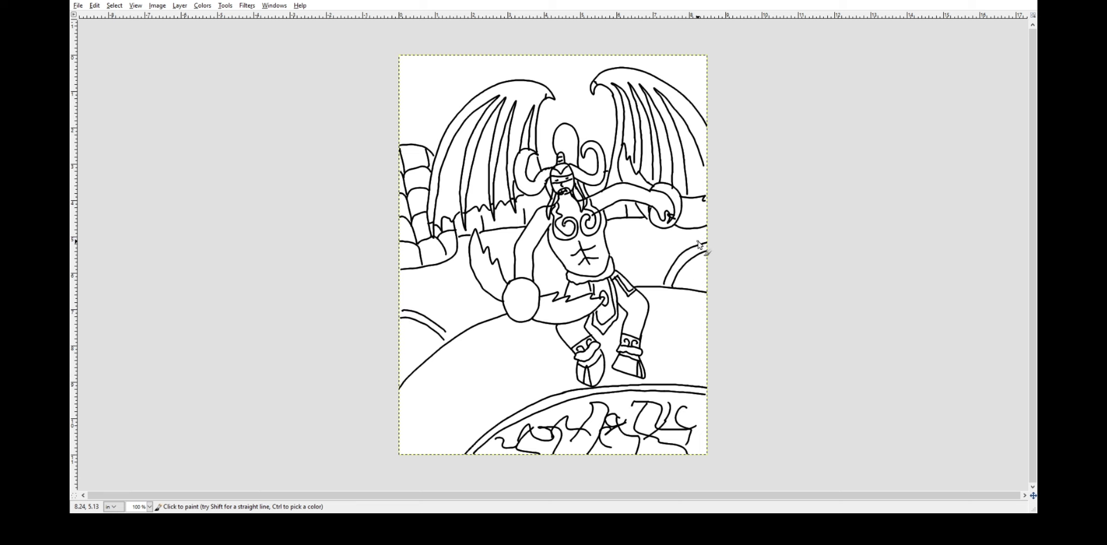
Lower the rough sketch layer's opacity so its lines fade to light grey for tracing.
{"action": "left_click", "coordinate": [941, 191]}
{"action": "left_click", "coordinate": [1021, 105]}
{"action": "left_click", "coordinate": [943, 192]}
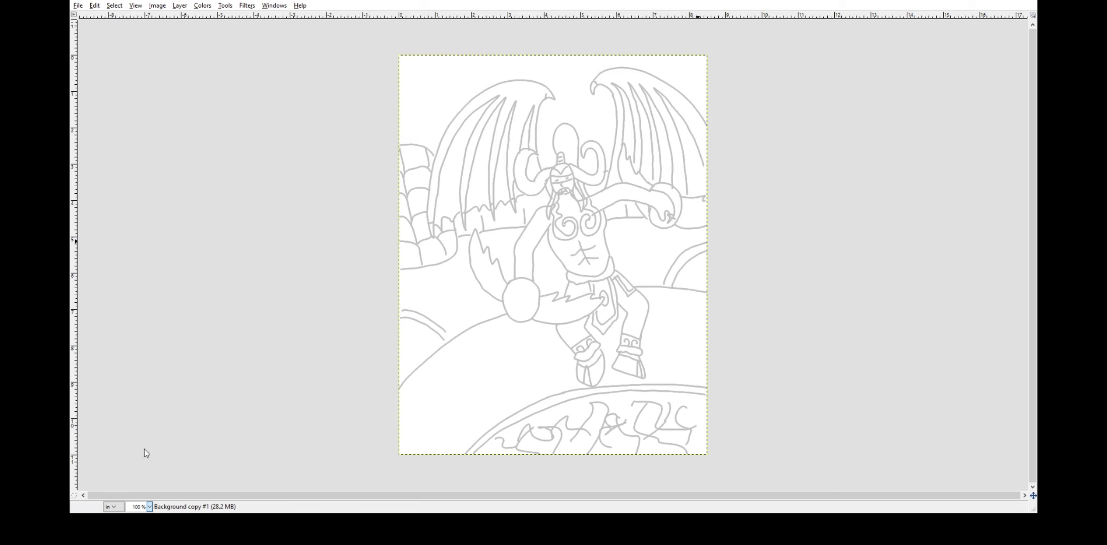
Set the zoom to 200% and place the visible reference picture below the demon's head at the page's left side.
{"action": "left_click", "coordinate": [150, 506]}
{"action": "left_click", "coordinate": [145, 449]}
{"action": "scroll", "coordinate": [454, 302], "scroll_direction": "up", "scroll_amount": 1}
{"action": "left_click", "coordinate": [880, 146]}
{"action": "left_click", "coordinate": [933, 147]}
{"action": "left_click", "coordinate": [121, 146]}
{"action": "left_click_drag", "start_coordinate": [370, 419], "coordinate": [272, 330]}
{"action": "left_click", "coordinate": [934, 183]}
Ink the right-side horn and the head outline with its pointed hairline in black, erasing and redrawing the faulty face edge.
{"action": "mouse_move", "coordinate": [546, 117]}
{"action": "left_mouse_down"}
{"action": "mouse_move", "coordinate": [587, 101]}
{"action": "mouse_move", "coordinate": [593, 127]}
{"action": "mouse_move", "coordinate": [616, 83]}
{"action": "left_mouse_up"}
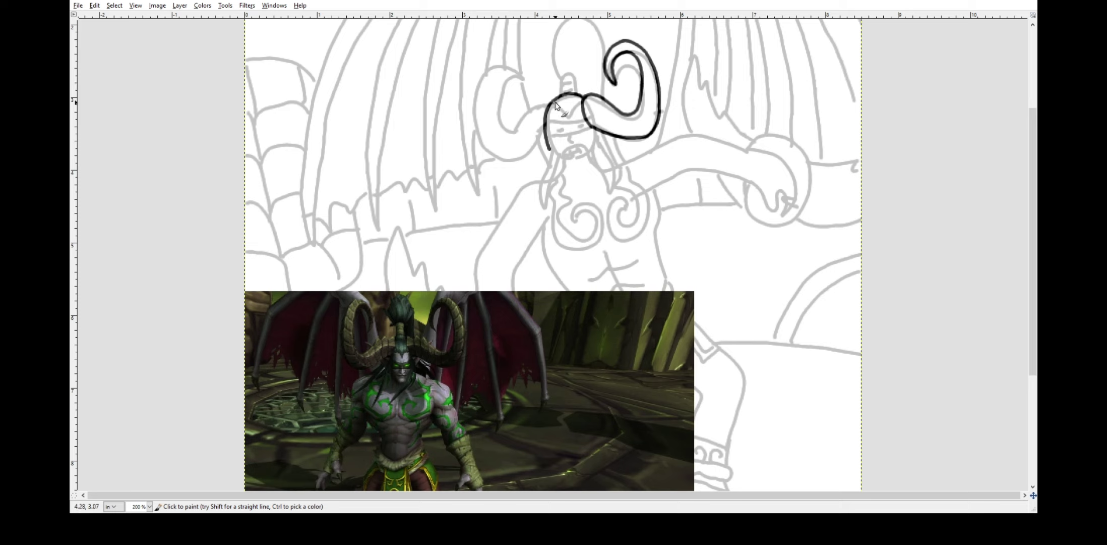
{"action": "key", "text": "shift+e"}
{"action": "key", "text": "p"}
{"action": "key", "text": "shift+e"}
{"action": "left_click_drag", "start_coordinate": [556, 98], "coordinate": [549, 152]}
{"action": "key", "text": "p"}
{"action": "mouse_move", "coordinate": [561, 95]}
{"action": "left_mouse_down"}
{"action": "mouse_move", "coordinate": [543, 154]}
{"action": "mouse_move", "coordinate": [580, 165]}
{"action": "left_mouse_up"}
{"action": "left_click_drag", "start_coordinate": [594, 125], "coordinate": [574, 178]}
{"action": "key", "text": "shift+e"}
{"action": "key", "text": "p"}
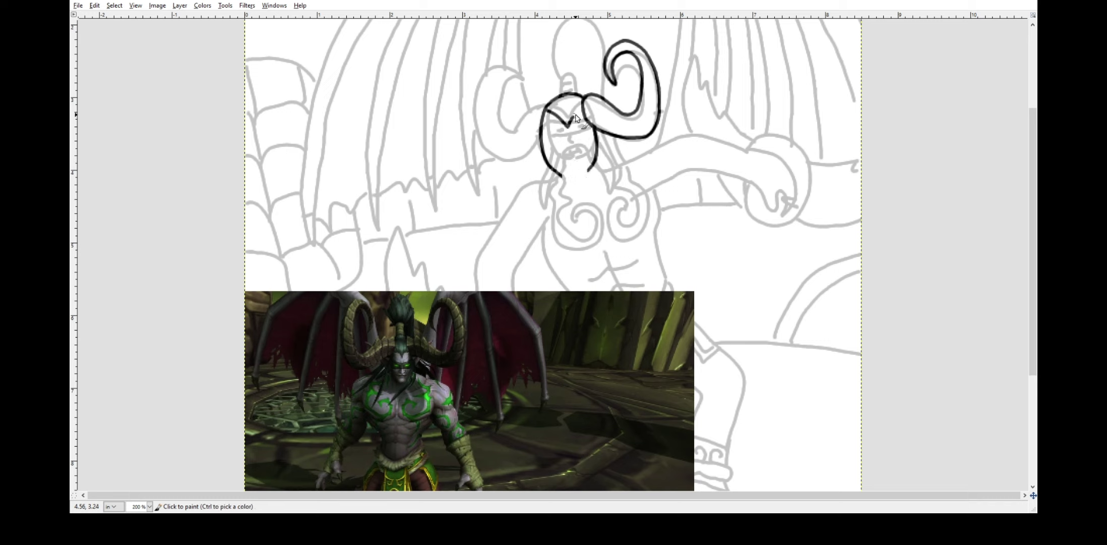
Ink the blindfold band, nose and toothed mouth inside the face outline.
{"action": "mouse_move", "coordinate": [544, 132]}
{"action": "left_mouse_down"}
{"action": "mouse_move", "coordinate": [589, 125]}
{"action": "mouse_move", "coordinate": [589, 171]}
{"action": "left_mouse_up"}
{"action": "key", "text": "ctrl+z"}
{"action": "left_click_drag", "start_coordinate": [563, 176], "coordinate": [586, 175]}
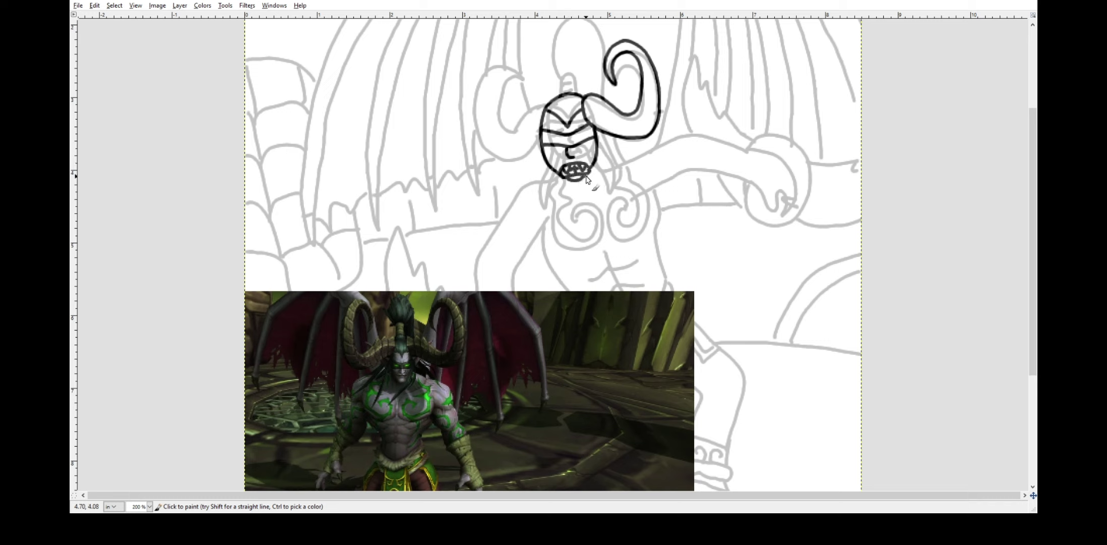
Ink the left-side horn as a thick curl rising from the head, redoing faulty strokes.
{"action": "mouse_move", "coordinate": [548, 104]}
{"action": "left_mouse_down"}
{"action": "mouse_move", "coordinate": [527, 119]}
{"action": "mouse_move", "coordinate": [511, 68]}
{"action": "mouse_move", "coordinate": [523, 79]}
{"action": "left_mouse_up"}
{"action": "key", "text": "ctrl+z"}
{"action": "mouse_move", "coordinate": [540, 127]}
{"action": "left_mouse_down"}
{"action": "mouse_move", "coordinate": [476, 132]}
{"action": "mouse_move", "coordinate": [481, 54]}
{"action": "mouse_move", "coordinate": [524, 85]}
{"action": "mouse_move", "coordinate": [479, 73]}
{"action": "left_mouse_up"}
{"action": "key", "text": "ctrl+z"}
{"action": "key", "text": "ctrl+z"}
{"action": "mouse_move", "coordinate": [478, 73]}
{"action": "left_mouse_down"}
{"action": "mouse_move", "coordinate": [472, 99]}
{"action": "mouse_move", "coordinate": [540, 125]}
{"action": "mouse_move", "coordinate": [469, 105]}
{"action": "left_mouse_up"}
{"action": "key", "text": "ctrl+z"}
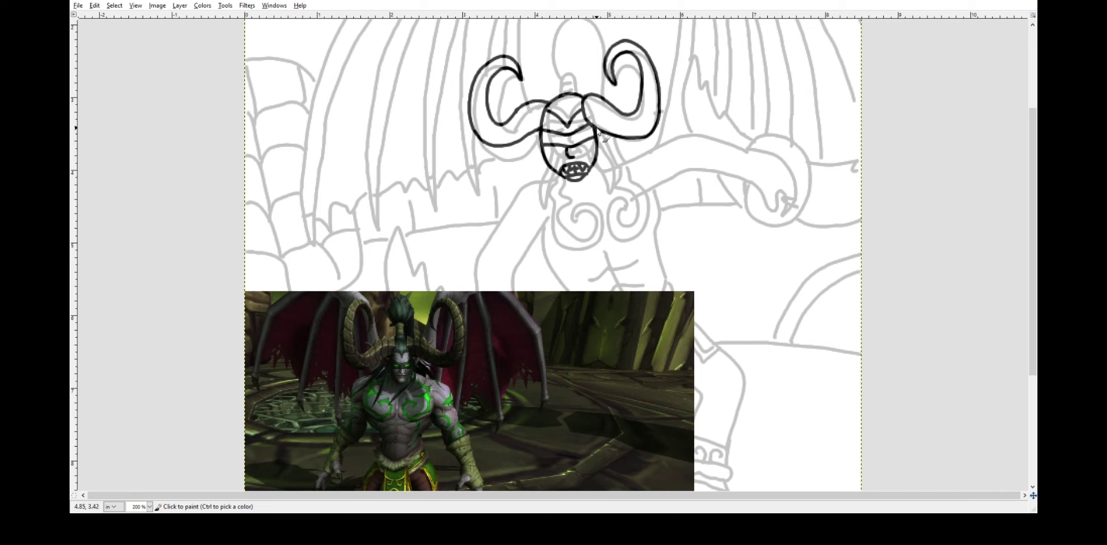
Ink the ridge lines along the right-side horn, from its base to its curled tip.
{"action": "mouse_move", "coordinate": [596, 121]}
{"action": "left_mouse_down"}
{"action": "mouse_move", "coordinate": [586, 97]}
{"action": "mouse_move", "coordinate": [601, 128]}
{"action": "mouse_move", "coordinate": [636, 137]}
{"action": "left_mouse_up"}
{"action": "key", "text": "ctrl+z"}
{"action": "key", "text": "shift+e"}
{"action": "key", "text": "p"}
{"action": "left_click_drag", "start_coordinate": [647, 120], "coordinate": [653, 132]}
{"action": "mouse_move", "coordinate": [642, 100]}
{"action": "left_mouse_down"}
{"action": "mouse_move", "coordinate": [658, 110]}
{"action": "mouse_move", "coordinate": [652, 89]}
{"action": "left_mouse_up"}
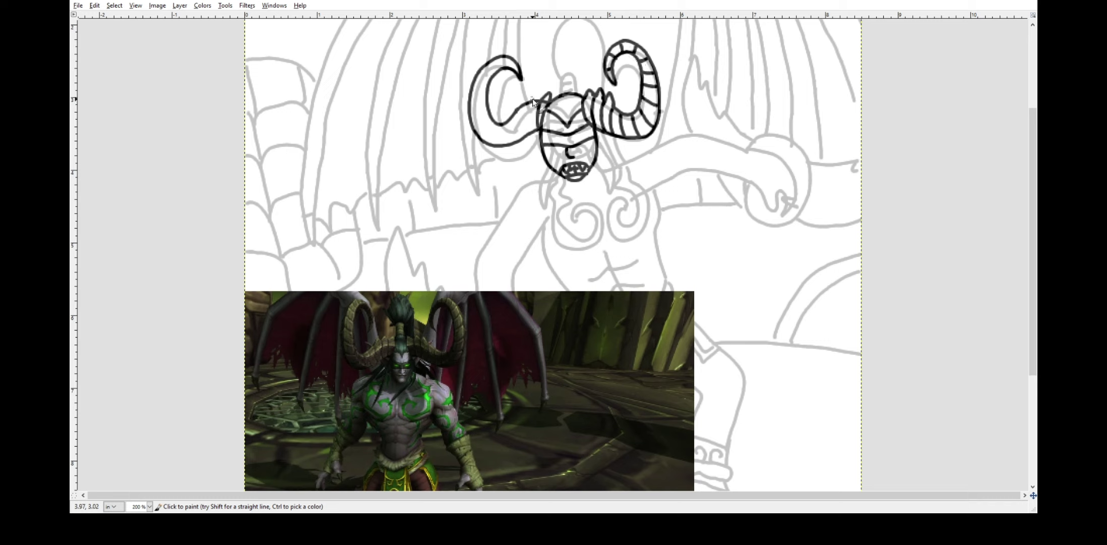
Ink the ridge lines along the left-side horn and erase stray marks at its base.
{"action": "left_click_drag", "start_coordinate": [533, 130], "coordinate": [544, 97]}
{"action": "mouse_move", "coordinate": [527, 134]}
{"action": "left_mouse_down"}
{"action": "mouse_move", "coordinate": [520, 113]}
{"action": "mouse_move", "coordinate": [536, 103]}
{"action": "left_mouse_up"}
{"action": "key", "text": "shift+e"}
{"action": "left_click_drag", "start_coordinate": [542, 102], "coordinate": [549, 105]}
{"action": "key", "text": "p"}
{"action": "left_click_drag", "start_coordinate": [505, 145], "coordinate": [501, 126]}
{"action": "left_click_drag", "start_coordinate": [490, 144], "coordinate": [492, 124]}
{"action": "left_click_drag", "start_coordinate": [477, 132], "coordinate": [488, 109]}
{"action": "mouse_move", "coordinate": [471, 97]}
{"action": "left_mouse_down"}
{"action": "mouse_move", "coordinate": [486, 97]}
{"action": "mouse_move", "coordinate": [490, 83]}
{"action": "left_mouse_up"}
{"action": "left_click_drag", "start_coordinate": [487, 65], "coordinate": [494, 71]}
{"action": "left_click_drag", "start_coordinate": [511, 60], "coordinate": [512, 67]}
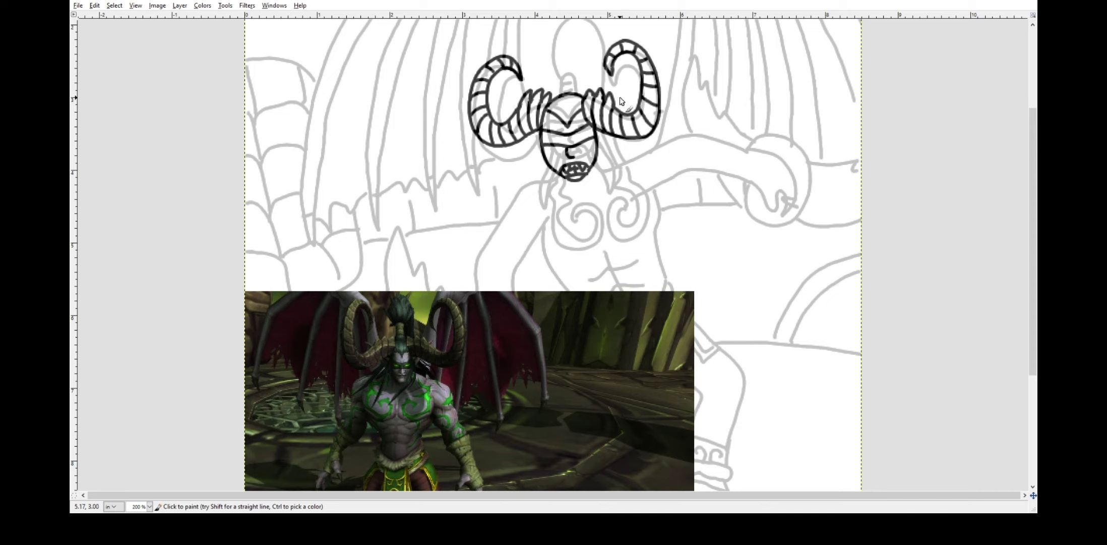
Ink the banded topknot and its tuft of hair on top of the demon's head.
{"action": "left_click_drag", "start_coordinate": [560, 94], "coordinate": [574, 88]}
{"action": "mouse_move", "coordinate": [563, 80]}
{"action": "left_mouse_down"}
{"action": "mouse_move", "coordinate": [574, 79]}
{"action": "mouse_move", "coordinate": [589, 44]}
{"action": "left_mouse_up"}
{"action": "scroll", "coordinate": [564, 102], "scroll_direction": "up", "scroll_amount": 2}
{"action": "mouse_move", "coordinate": [589, 44]}
{"action": "left_mouse_down"}
{"action": "mouse_move", "coordinate": [607, 92]}
{"action": "mouse_move", "coordinate": [575, 101]}
{"action": "mouse_move", "coordinate": [580, 123]}
{"action": "left_mouse_up"}
{"action": "left_click_drag", "start_coordinate": [605, 95], "coordinate": [602, 126]}
Ink the long pointed hair strands hanging on both sides of the face, undoing faulty strokes.
{"action": "left_click_drag", "start_coordinate": [1032, 186], "coordinate": [1032, 210]}
{"action": "scroll", "coordinate": [1031, 209], "scroll_direction": "down", "scroll_amount": 1}
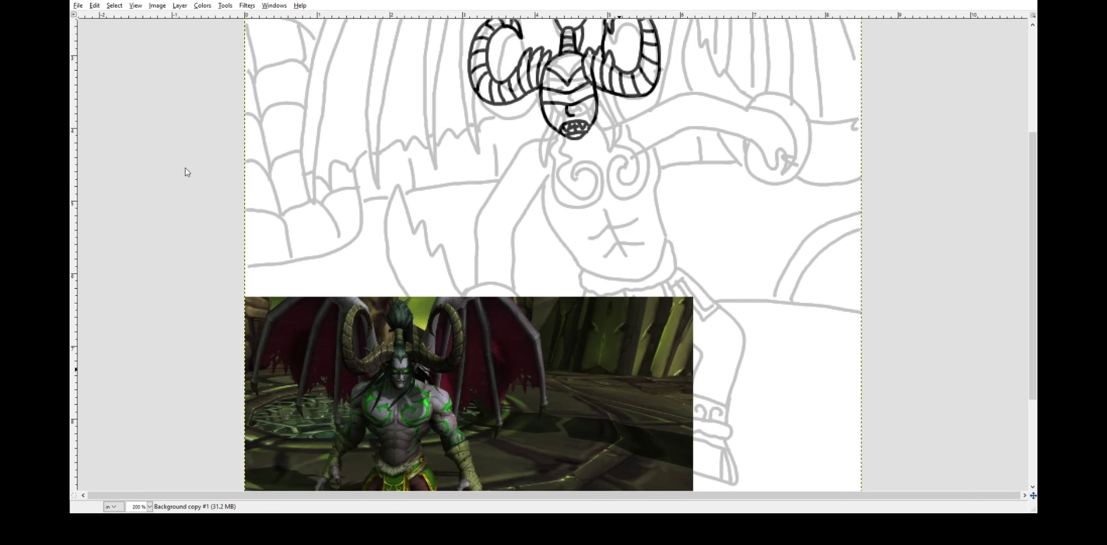
{"action": "left_click_drag", "start_coordinate": [586, 168], "coordinate": [605, 107]}
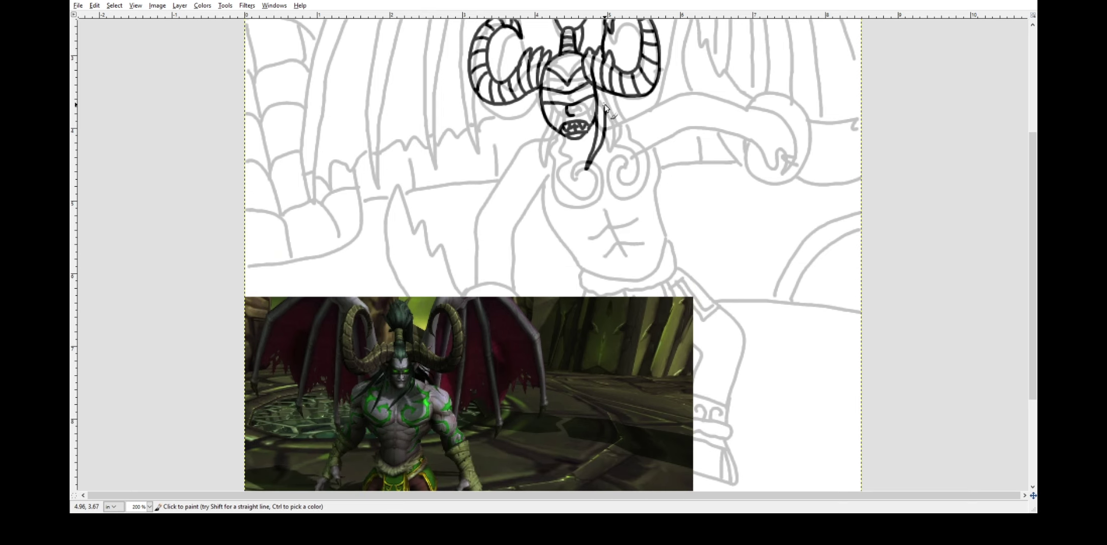
{"action": "key", "text": "ctrl+z"}
{"action": "key", "text": "ctrl+z"}
{"action": "left_click_drag", "start_coordinate": [589, 165], "coordinate": [607, 94]}
{"action": "left_click_drag", "start_coordinate": [522, 182], "coordinate": [551, 131]}
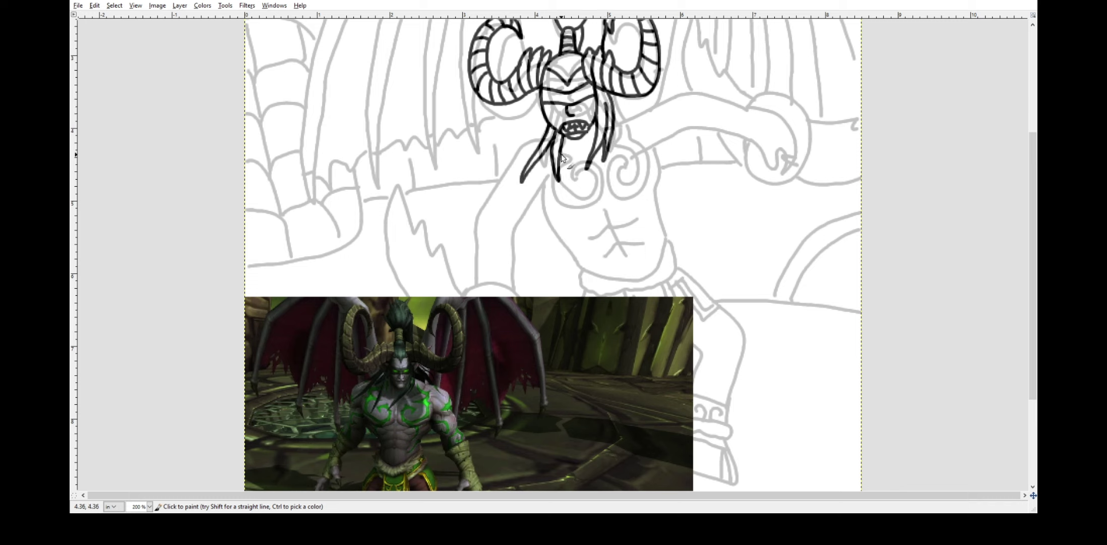
{"action": "key", "text": "ctrl+z"}
Ink the upper and lower contours of the right-side arm stretching out to the round weapon.
{"action": "mouse_move", "coordinate": [616, 127]}
{"action": "left_mouse_down"}
{"action": "mouse_move", "coordinate": [677, 99]}
{"action": "mouse_move", "coordinate": [730, 100]}
{"action": "left_mouse_up"}
{"action": "left_click_drag", "start_coordinate": [683, 143], "coordinate": [775, 172]}
{"action": "left_click_drag", "start_coordinate": [730, 100], "coordinate": [790, 129]}
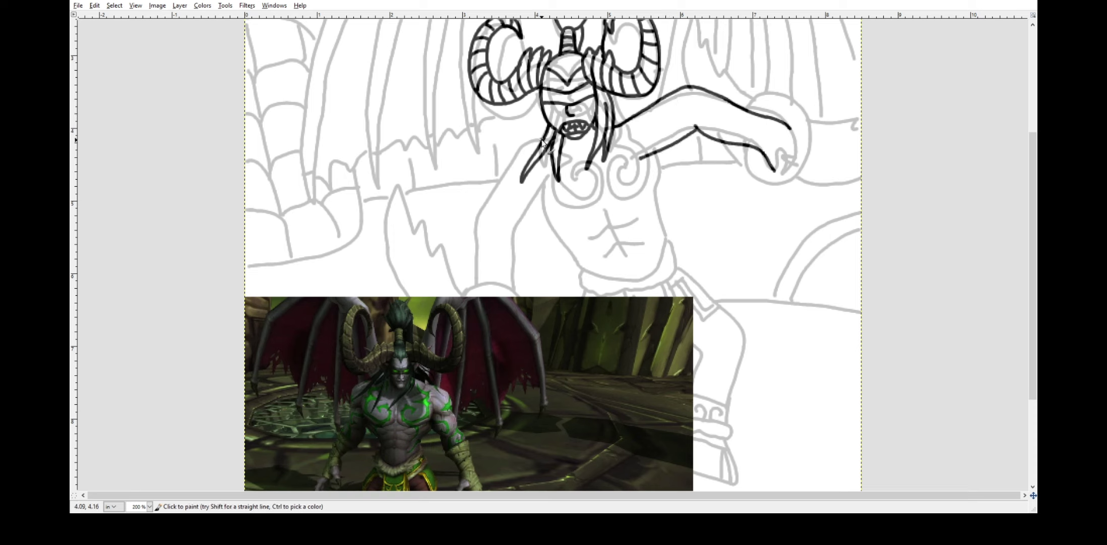
Ink the left-side arm down to the weapon and the torso outline down to the waist.
{"action": "left_click_drag", "start_coordinate": [471, 222], "coordinate": [477, 286]}
{"action": "left_click_drag", "start_coordinate": [515, 220], "coordinate": [512, 287]}
{"action": "mouse_move", "coordinate": [515, 219]}
{"action": "left_mouse_down"}
{"action": "mouse_move", "coordinate": [544, 183]}
{"action": "mouse_move", "coordinate": [551, 229]}
{"action": "left_mouse_up"}
{"action": "left_click_drag", "start_coordinate": [642, 156], "coordinate": [662, 242]}
{"action": "mouse_move", "coordinate": [550, 228]}
{"action": "left_mouse_down"}
{"action": "mouse_move", "coordinate": [580, 278]}
{"action": "mouse_move", "coordinate": [647, 267]}
{"action": "left_mouse_up"}
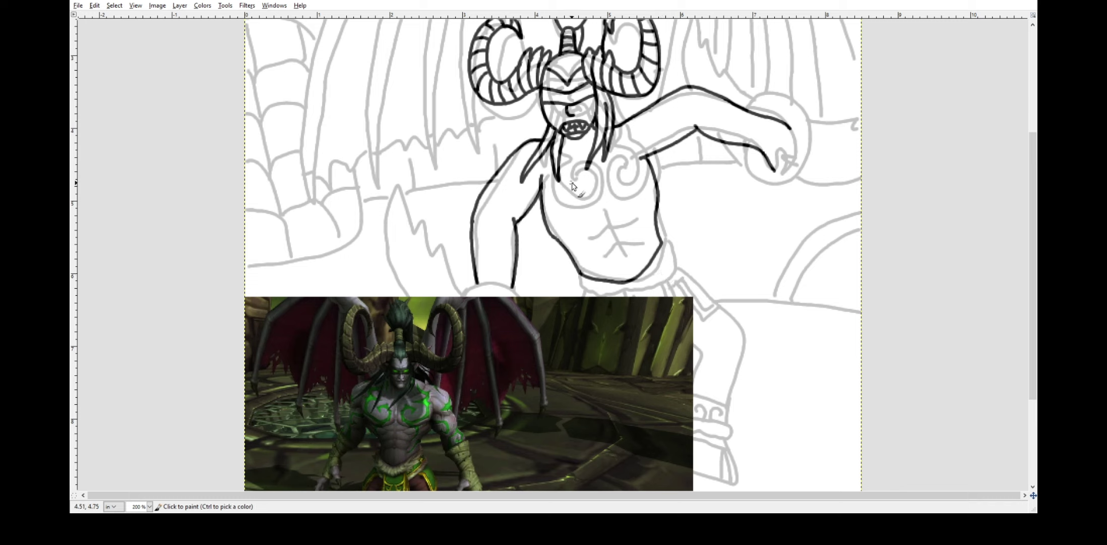
Ink the two angular spiral tattoos on the demon's chest, redoing faulty strokes.
{"action": "mouse_move", "coordinate": [585, 165]}
{"action": "left_mouse_down"}
{"action": "mouse_move", "coordinate": [575, 185]}
{"action": "mouse_move", "coordinate": [591, 174]}
{"action": "mouse_move", "coordinate": [598, 187]}
{"action": "mouse_move", "coordinate": [558, 203]}
{"action": "mouse_move", "coordinate": [546, 172]}
{"action": "mouse_move", "coordinate": [561, 154]}
{"action": "left_mouse_up"}
{"action": "key", "text": "ctrl+z"}
{"action": "key", "text": "ctrl+z"}
{"action": "key", "text": "shift+e"}
{"action": "left_click", "coordinate": [561, 158]}
{"action": "left_click", "coordinate": [187, 171]}
{"action": "mouse_move", "coordinate": [604, 187]}
{"action": "left_mouse_down"}
{"action": "mouse_move", "coordinate": [626, 165]}
{"action": "mouse_move", "coordinate": [605, 192]}
{"action": "mouse_move", "coordinate": [637, 190]}
{"action": "left_mouse_up"}
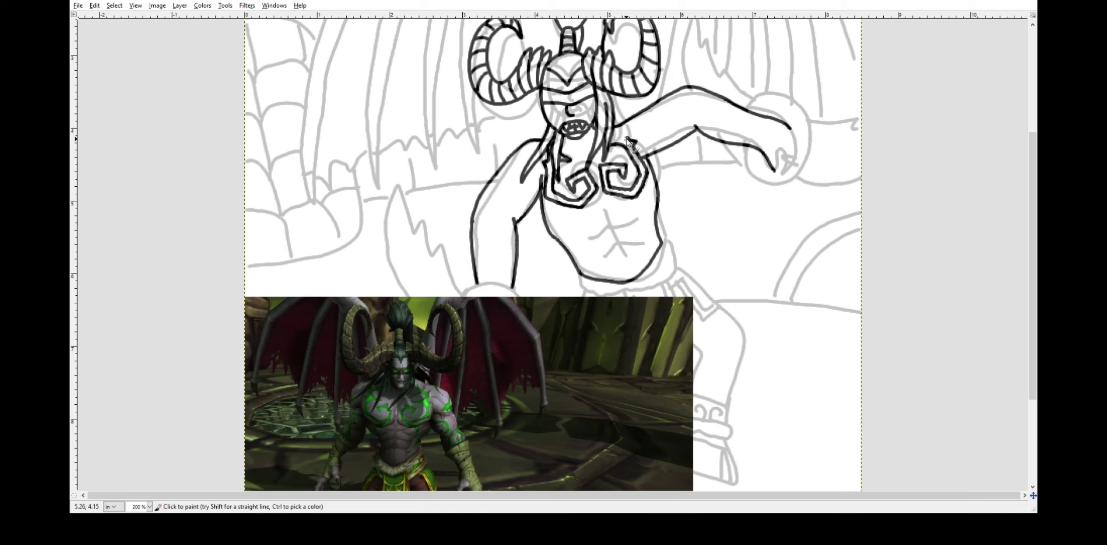
Ink the jagged upper extension of the right-side chest tattoo toward the shoulder and refine the pointed mark below the neck.
{"action": "mouse_move", "coordinate": [627, 138]}
{"action": "left_mouse_down"}
{"action": "mouse_move", "coordinate": [635, 154]}
{"action": "mouse_move", "coordinate": [620, 151]}
{"action": "mouse_move", "coordinate": [625, 140]}
{"action": "left_mouse_up"}
{"action": "key", "text": "ctrl+z"}
{"action": "key", "text": "ctrl+z"}
{"action": "left_click_drag", "start_coordinate": [614, 131], "coordinate": [647, 158]}
{"action": "left_click", "coordinate": [205, 166]}
{"action": "mouse_move", "coordinate": [563, 154]}
{"action": "left_mouse_down"}
{"action": "mouse_move", "coordinate": [557, 177]}
{"action": "mouse_move", "coordinate": [567, 150]}
{"action": "left_mouse_up"}
{"action": "left_click", "coordinate": [185, 172]}
{"action": "key", "text": "ctrl+z"}
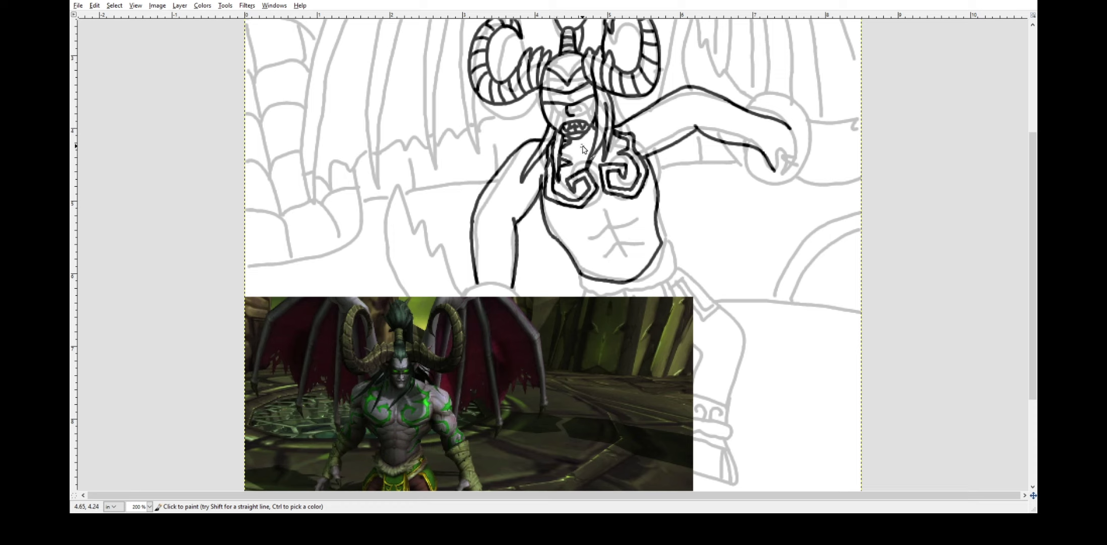
{"action": "key", "text": "ctrl+z"}
{"action": "key", "text": "ctrl+z"}
{"action": "key", "text": "ctrl+z"}
Ink jagged lightning-shaped tails beneath both chest spirals, erasing and correcting the joints.
{"action": "key", "text": "shift+e"}
{"action": "mouse_move", "coordinate": [612, 195]}
{"action": "left_mouse_down"}
{"action": "mouse_move", "coordinate": [646, 177]}
{"action": "mouse_move", "coordinate": [604, 162]}
{"action": "mouse_move", "coordinate": [624, 166]}
{"action": "mouse_move", "coordinate": [608, 171]}
{"action": "mouse_move", "coordinate": [637, 217]}
{"action": "mouse_move", "coordinate": [591, 236]}
{"action": "mouse_move", "coordinate": [586, 213]}
{"action": "mouse_move", "coordinate": [572, 214]}
{"action": "mouse_move", "coordinate": [589, 215]}
{"action": "left_mouse_up"}
{"action": "key", "text": "p"}
{"action": "key", "text": "ctrl+z"}
{"action": "key", "text": "shift+e"}
{"action": "key", "text": "p"}
{"action": "key", "text": "shift+e"}
{"action": "key", "text": "p"}
{"action": "key", "text": "ctrl+z"}
{"action": "key", "text": "shift+e"}
{"action": "key", "text": "p"}
{"action": "key", "text": "shift+e"}
{"action": "key", "text": "shift+e"}
{"action": "key", "text": "p"}
{"action": "key", "text": "shift+e"}
{"action": "key", "text": "p"}
{"action": "key", "text": "shift+e"}
{"action": "key", "text": "p"}
Ink the pointed tattoo marks on both sides of the lower torso.
{"action": "left_click_drag", "start_coordinate": [571, 251], "coordinate": [592, 257]}
{"action": "key", "text": "shift+e"}
{"action": "key", "text": "p"}
{"action": "left_click_drag", "start_coordinate": [654, 223], "coordinate": [655, 229]}
{"action": "left_click_drag", "start_coordinate": [570, 252], "coordinate": [574, 258]}
Ink the crossing abdominal muscle lines at the center of the belly.
{"action": "left_click_drag", "start_coordinate": [602, 193], "coordinate": [605, 202]}
{"action": "mouse_move", "coordinate": [593, 211]}
{"action": "left_mouse_down"}
{"action": "mouse_move", "coordinate": [606, 201]}
{"action": "mouse_move", "coordinate": [623, 252]}
{"action": "left_mouse_up"}
{"action": "key", "text": "ctrl+z"}
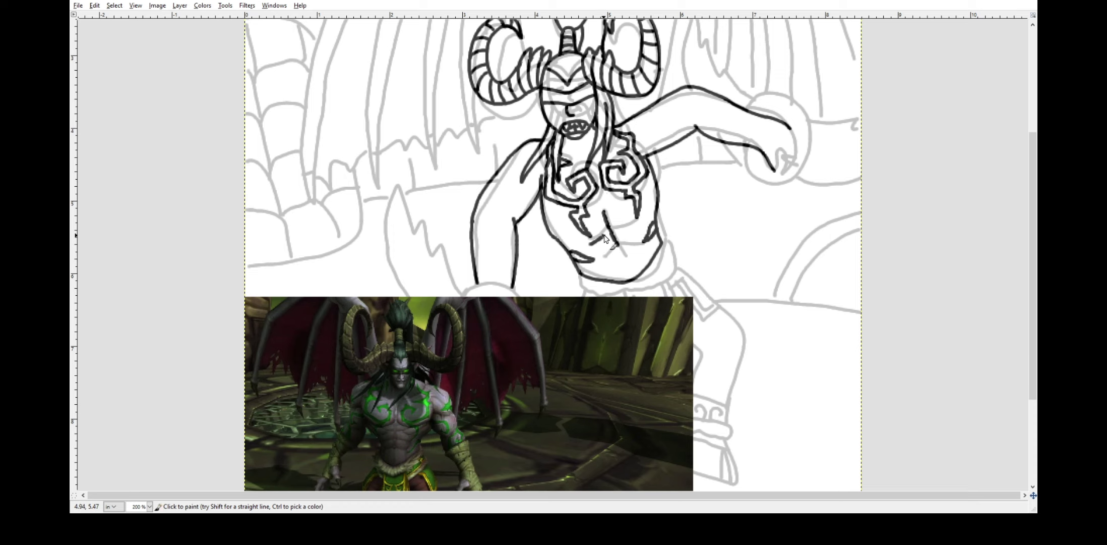
{"action": "left_click_drag", "start_coordinate": [598, 258], "coordinate": [638, 221]}
{"action": "mouse_move", "coordinate": [617, 243]}
{"action": "left_mouse_down"}
{"action": "mouse_move", "coordinate": [640, 238]}
{"action": "mouse_move", "coordinate": [625, 246]}
{"action": "left_mouse_up"}
{"action": "key", "text": "shift+e"}
{"action": "key", "text": "p"}
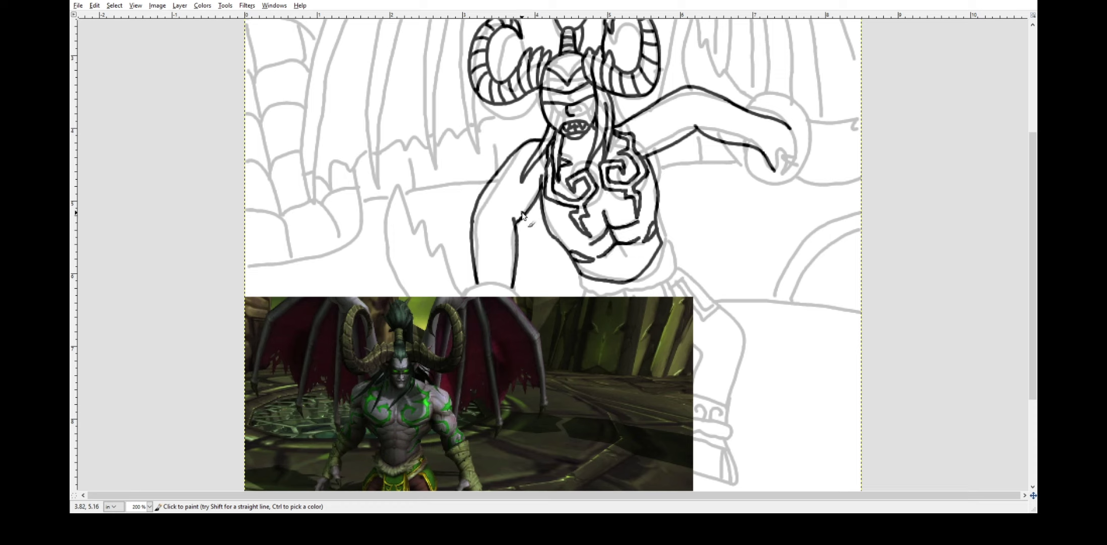
Ink a curled hook-shaped tattoo near the elbow of each arm, cleaning up the line ends.
{"action": "left_click_drag", "start_coordinate": [512, 208], "coordinate": [524, 211]}
{"action": "mouse_move", "coordinate": [690, 132]}
{"action": "left_mouse_down"}
{"action": "mouse_move", "coordinate": [691, 117]}
{"action": "mouse_move", "coordinate": [708, 129]}
{"action": "mouse_move", "coordinate": [693, 111]}
{"action": "mouse_move", "coordinate": [710, 124]}
{"action": "mouse_move", "coordinate": [712, 113]}
{"action": "mouse_move", "coordinate": [688, 140]}
{"action": "left_mouse_up"}
{"action": "key", "text": "ctrl+z"}
{"action": "key", "text": "ctrl+z"}
{"action": "key", "text": "shift+e"}
{"action": "key", "text": "p"}
{"action": "key", "text": "shift+e"}
{"action": "key", "text": "p"}
Ink small pointed marks on both upper arms and band markings at the start of both forearms.
{"action": "left_click_drag", "start_coordinate": [507, 164], "coordinate": [512, 158]}
{"action": "left_click_drag", "start_coordinate": [646, 112], "coordinate": [652, 108]}
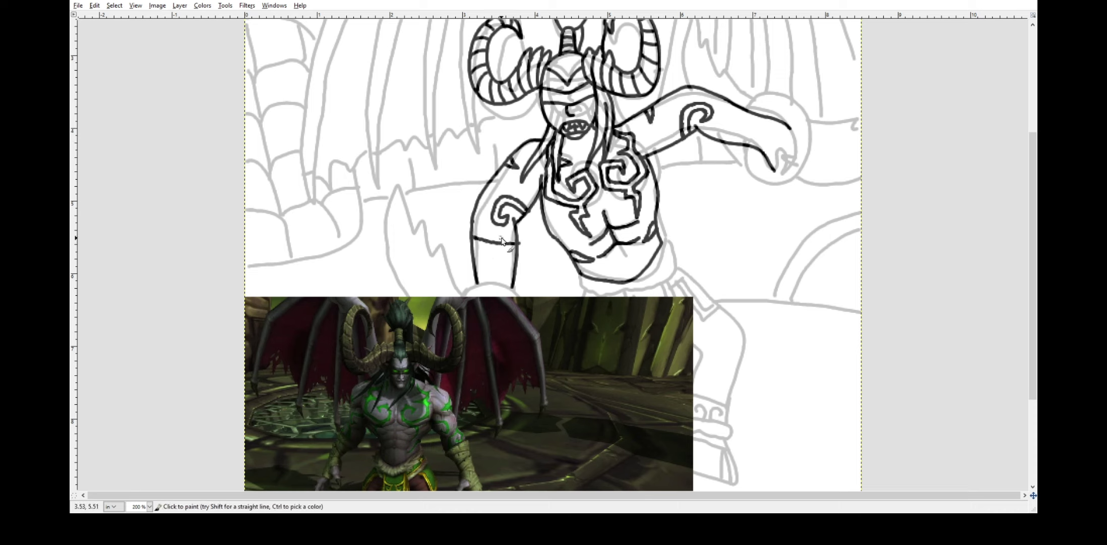
{"action": "key", "text": "ctrl+z"}
{"action": "mouse_move", "coordinate": [473, 236]}
{"action": "left_mouse_down"}
{"action": "mouse_move", "coordinate": [515, 244]}
{"action": "mouse_move", "coordinate": [482, 237]}
{"action": "left_mouse_up"}
{"action": "left_click_drag", "start_coordinate": [473, 219], "coordinate": [485, 225]}
{"action": "left_click_drag", "start_coordinate": [721, 99], "coordinate": [729, 116]}
Shift the reference picture to show the arm wrappings, and ink the wrapped forearm and clenched fist of the right-side arm.
{"action": "left_click", "coordinate": [120, 382]}
{"action": "left_click", "coordinate": [124, 150]}
{"action": "mouse_move", "coordinate": [584, 377]}
{"action": "left_mouse_down"}
{"action": "mouse_move", "coordinate": [511, 318]}
{"action": "mouse_move", "coordinate": [348, 281]}
{"action": "left_mouse_up"}
{"action": "key", "text": "p"}
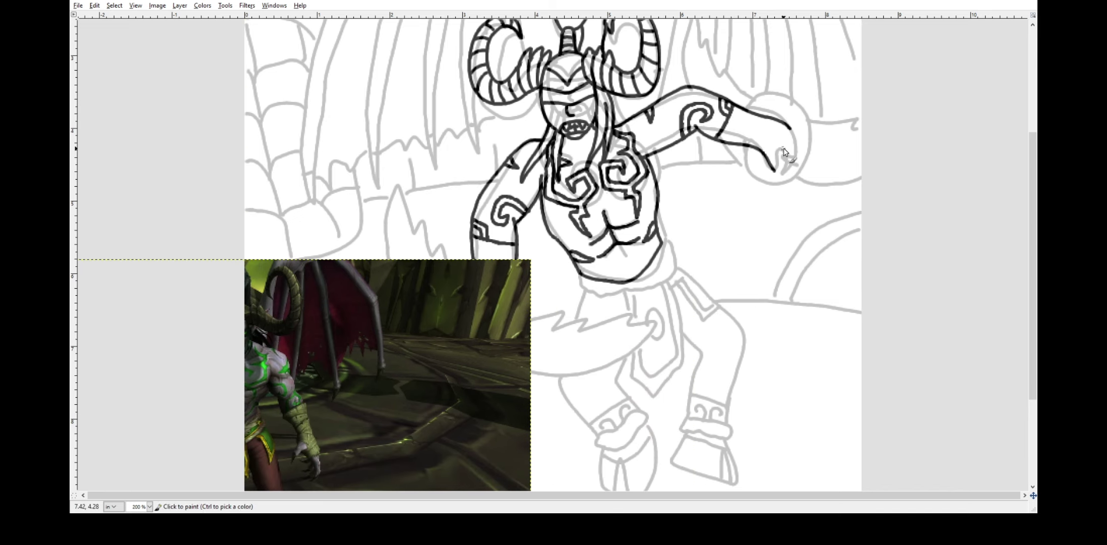
{"action": "mouse_move", "coordinate": [789, 157]}
{"action": "left_mouse_down"}
{"action": "mouse_move", "coordinate": [798, 163]}
{"action": "mouse_move", "coordinate": [772, 168]}
{"action": "mouse_move", "coordinate": [795, 135]}
{"action": "mouse_move", "coordinate": [799, 159]}
{"action": "mouse_move", "coordinate": [779, 150]}
{"action": "mouse_move", "coordinate": [793, 149]}
{"action": "mouse_move", "coordinate": [783, 126]}
{"action": "mouse_move", "coordinate": [762, 152]}
{"action": "mouse_move", "coordinate": [748, 115]}
{"action": "left_mouse_up"}
{"action": "key", "text": "shift+e"}
{"action": "key", "text": "p"}
{"action": "key", "text": "shift+e"}
{"action": "key", "text": "p"}
{"action": "left_click", "coordinate": [202, 168]}
{"action": "left_click", "coordinate": [185, 165]}
{"action": "left_click", "coordinate": [205, 167]}
{"action": "mouse_move", "coordinate": [795, 160]}
{"action": "left_mouse_down"}
{"action": "mouse_move", "coordinate": [773, 162]}
{"action": "mouse_move", "coordinate": [796, 133]}
{"action": "mouse_move", "coordinate": [793, 159]}
{"action": "left_mouse_up"}
{"action": "left_click", "coordinate": [185, 166]}
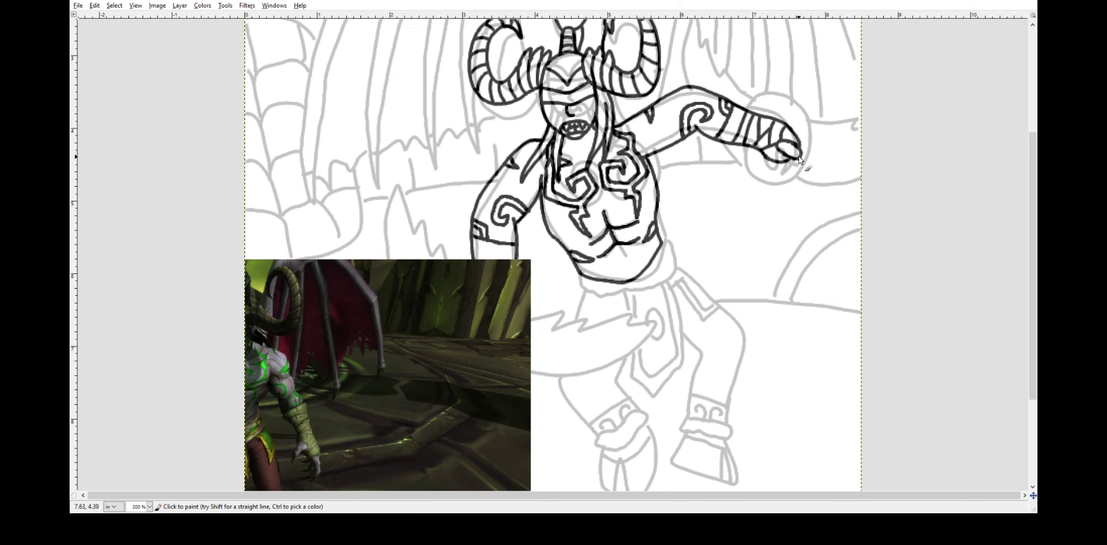
Ink the right-side weapon's round guard and hooked blade roots, pasting the World of Warcraft Legion artwork as a reference.
{"action": "mouse_move", "coordinate": [748, 108]}
{"action": "left_mouse_down"}
{"action": "mouse_move", "coordinate": [763, 89]}
{"action": "mouse_move", "coordinate": [782, 96]}
{"action": "mouse_move", "coordinate": [745, 120]}
{"action": "mouse_move", "coordinate": [817, 169]}
{"action": "mouse_move", "coordinate": [816, 109]}
{"action": "mouse_move", "coordinate": [799, 107]}
{"action": "mouse_move", "coordinate": [812, 123]}
{"action": "left_mouse_up"}
{"action": "key", "text": "ctrl+z"}
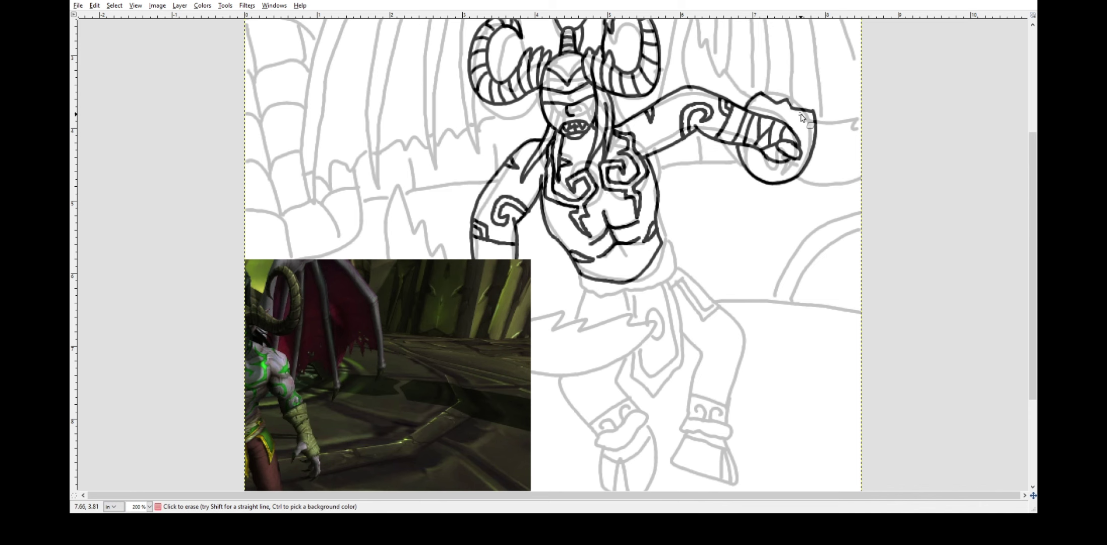
{"action": "key", "text": "ctrl+v"}
{"action": "left_click", "coordinate": [185, 161]}
{"action": "left_click", "coordinate": [946, 187]}
{"action": "mouse_move", "coordinate": [753, 94]}
{"action": "left_mouse_down"}
{"action": "mouse_move", "coordinate": [755, 76]}
{"action": "mouse_move", "coordinate": [687, 40]}
{"action": "left_mouse_up"}
{"action": "mouse_move", "coordinate": [816, 120]}
{"action": "left_mouse_down"}
{"action": "mouse_move", "coordinate": [841, 91]}
{"action": "mouse_move", "coordinate": [858, 112]}
{"action": "left_mouse_up"}
{"action": "mouse_move", "coordinate": [802, 177]}
{"action": "left_mouse_down"}
{"action": "mouse_move", "coordinate": [809, 194]}
{"action": "mouse_move", "coordinate": [839, 205]}
{"action": "mouse_move", "coordinate": [848, 195]}
{"action": "left_mouse_up"}
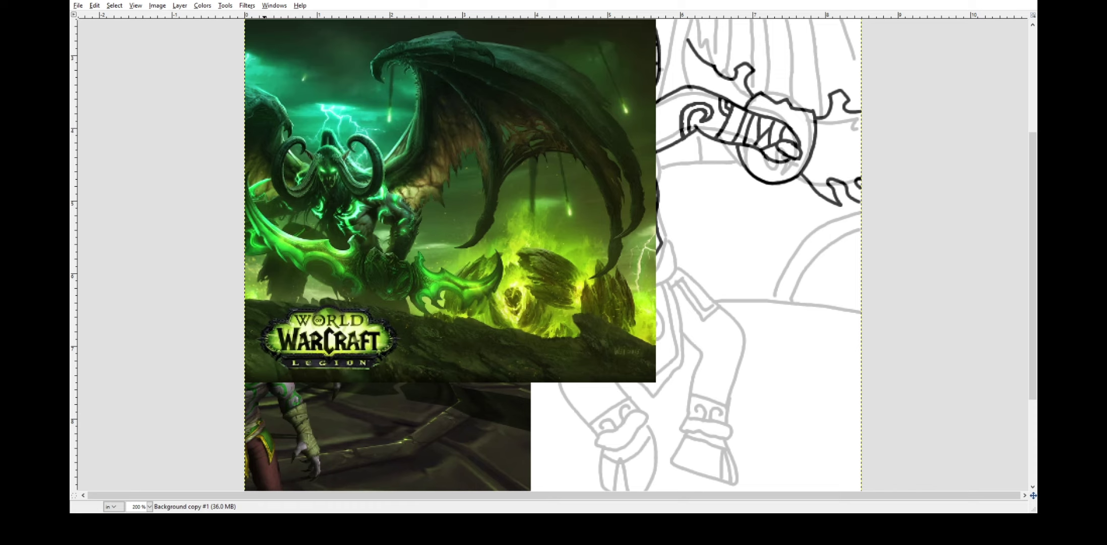
Ink the right-side weapon's upper blade, curving up to a sharp tip beside the horn and back down to the arm.
{"action": "scroll", "coordinate": [725, 253], "scroll_direction": "up", "scroll_amount": 3}
{"action": "left_click_drag", "start_coordinate": [736, 257], "coordinate": [683, 243]}
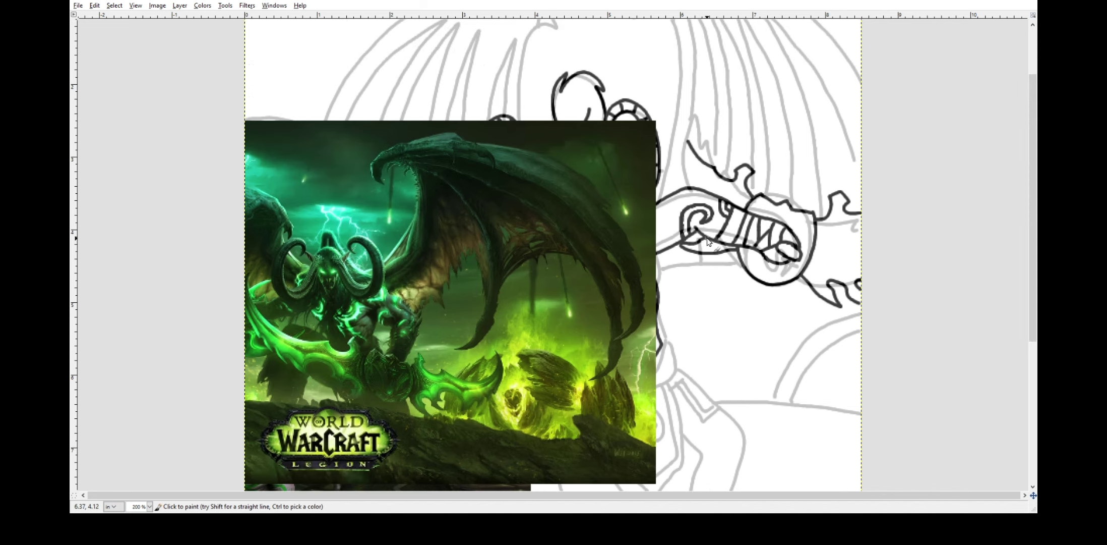
{"action": "mouse_move", "coordinate": [689, 143]}
{"action": "left_mouse_down"}
{"action": "mouse_move", "coordinate": [664, 71]}
{"action": "mouse_move", "coordinate": [652, 95]}
{"action": "mouse_move", "coordinate": [685, 186]}
{"action": "left_mouse_up"}
{"action": "left_click", "coordinate": [875, 129]}
{"action": "key", "text": "ctrl+z"}
{"action": "key", "text": "ctrl+z"}
{"action": "key", "text": "ctrl+z"}
{"action": "left_click_drag", "start_coordinate": [664, 69], "coordinate": [653, 125]}
{"action": "left_click", "coordinate": [875, 128]}
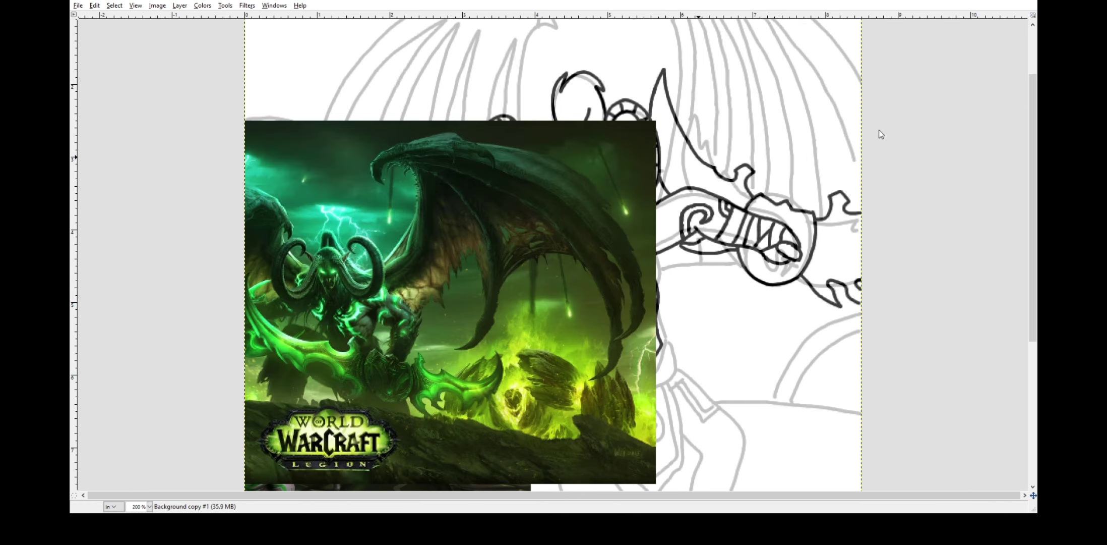
{"action": "mouse_move", "coordinate": [664, 71]}
{"action": "left_mouse_down"}
{"action": "mouse_move", "coordinate": [714, 167]}
{"action": "mouse_move", "coordinate": [677, 108]}
{"action": "mouse_move", "coordinate": [701, 158]}
{"action": "left_mouse_up"}
{"action": "key", "text": "shift+e"}
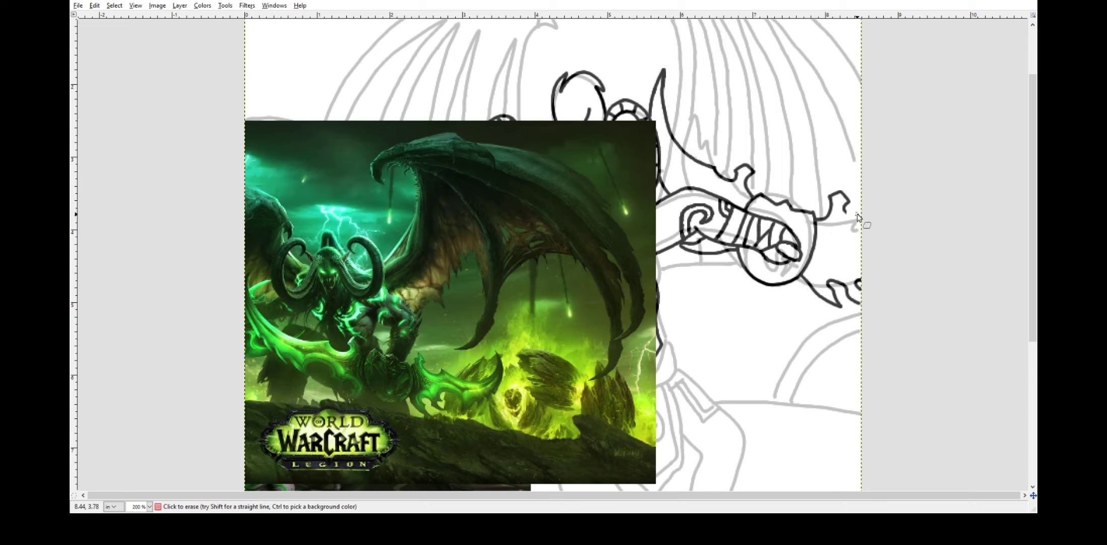
Move the Legion artwork clear of the left-side weapon and ink that weapon's round guard with a jagged top edge.
{"action": "key", "text": "p"}
{"action": "key", "text": "ctrl+v"}
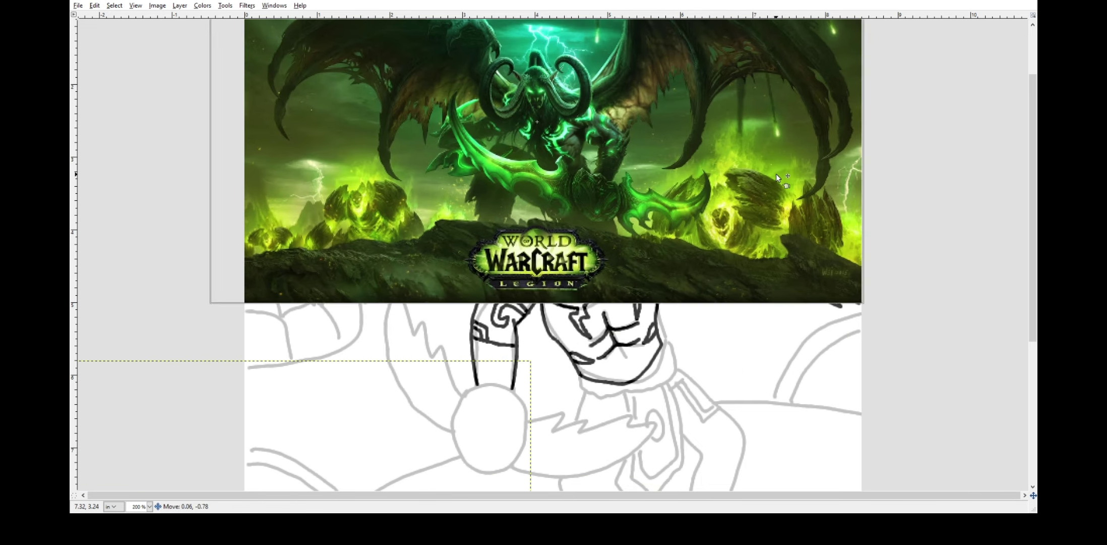
{"action": "left_click", "coordinate": [955, 126]}
{"action": "left_click_drag", "start_coordinate": [400, 192], "coordinate": [384, 122]}
{"action": "left_click", "coordinate": [942, 188]}
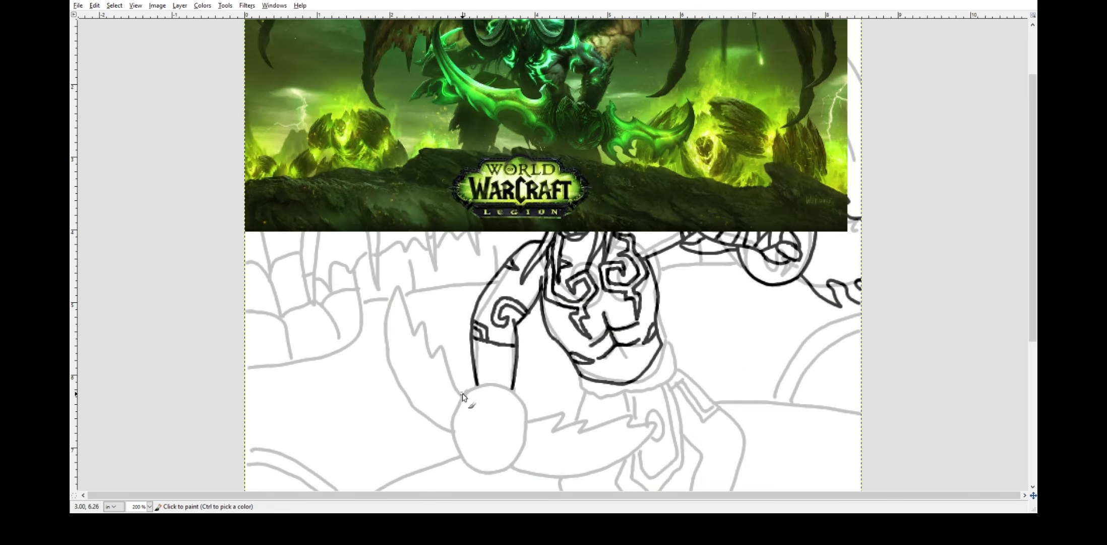
{"action": "mouse_move", "coordinate": [462, 389]}
{"action": "left_mouse_down"}
{"action": "mouse_move", "coordinate": [520, 459]}
{"action": "mouse_move", "coordinate": [521, 393]}
{"action": "left_mouse_up"}
{"action": "key", "text": "ctrl+z"}
{"action": "left_click_drag", "start_coordinate": [463, 387], "coordinate": [510, 395]}
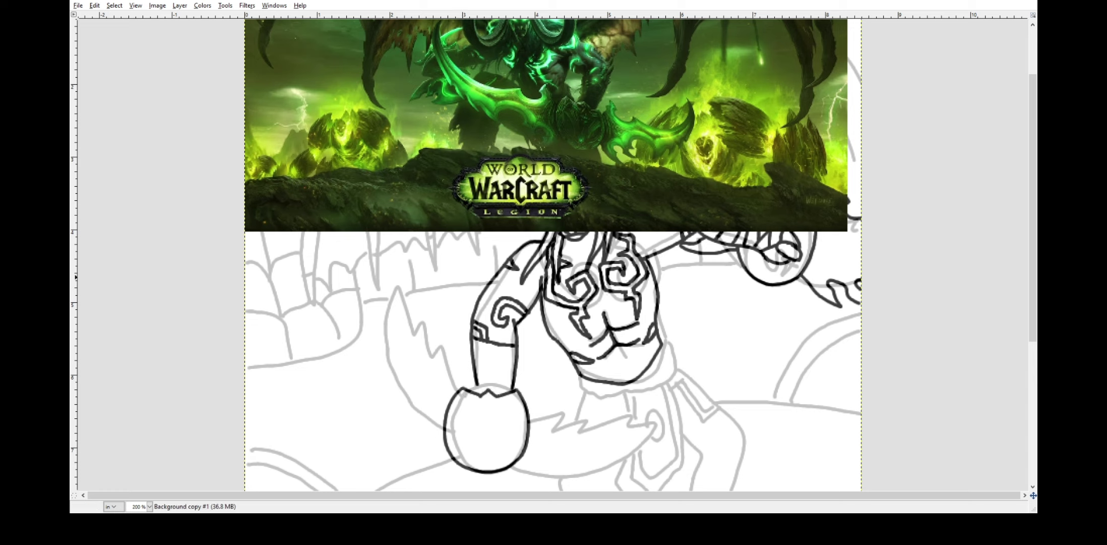
Ink three small wedges and a six-pointed star inside the left-side weapon's round guard.
{"action": "left_click_drag", "start_coordinate": [460, 416], "coordinate": [516, 410]}
{"action": "left_click_drag", "start_coordinate": [482, 464], "coordinate": [494, 464]}
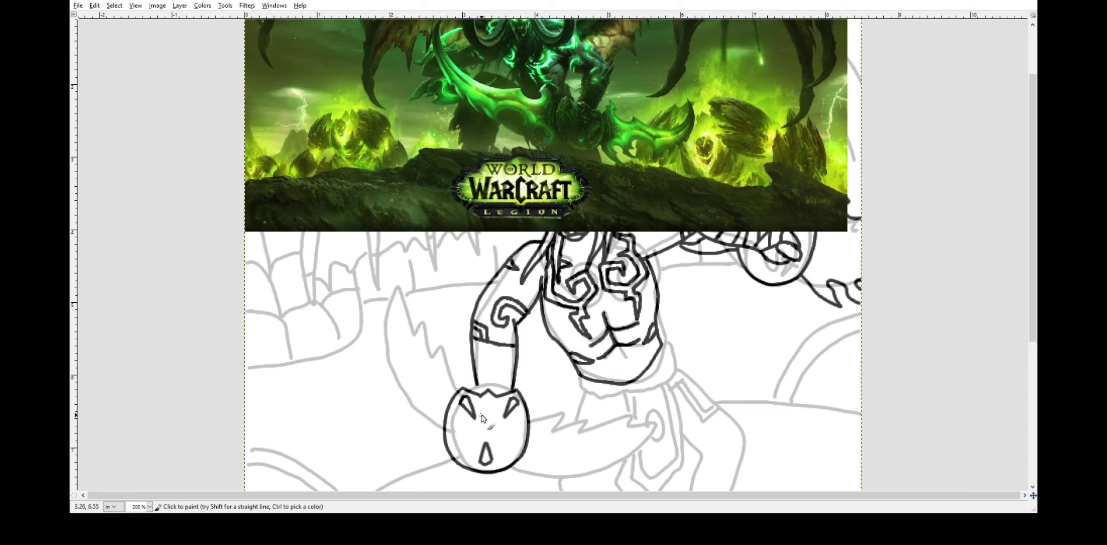
{"action": "key", "text": "shift+e"}
{"action": "mouse_move", "coordinate": [503, 419]}
{"action": "left_mouse_down"}
{"action": "mouse_move", "coordinate": [520, 411]}
{"action": "mouse_move", "coordinate": [515, 402]}
{"action": "mouse_move", "coordinate": [517, 416]}
{"action": "mouse_move", "coordinate": [476, 418]}
{"action": "left_mouse_up"}
{"action": "key", "text": "p"}
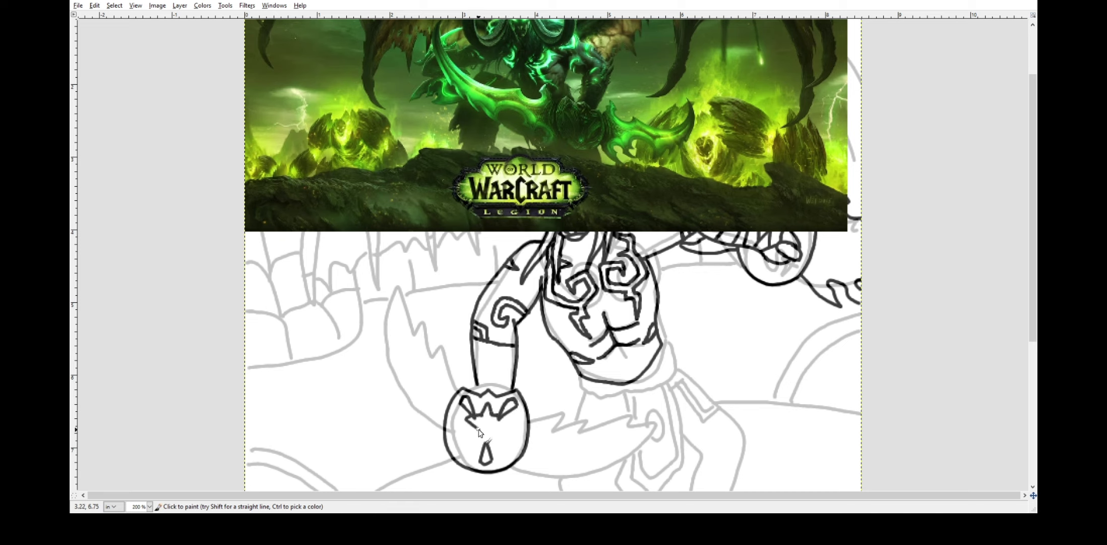
{"action": "key", "text": "ctrl+z"}
{"action": "mouse_move", "coordinate": [497, 416]}
{"action": "left_mouse_down"}
{"action": "mouse_move", "coordinate": [489, 444]}
{"action": "mouse_move", "coordinate": [478, 436]}
{"action": "mouse_move", "coordinate": [487, 456]}
{"action": "left_mouse_up"}
{"action": "key", "text": "shift+e"}
{"action": "key", "text": "p"}
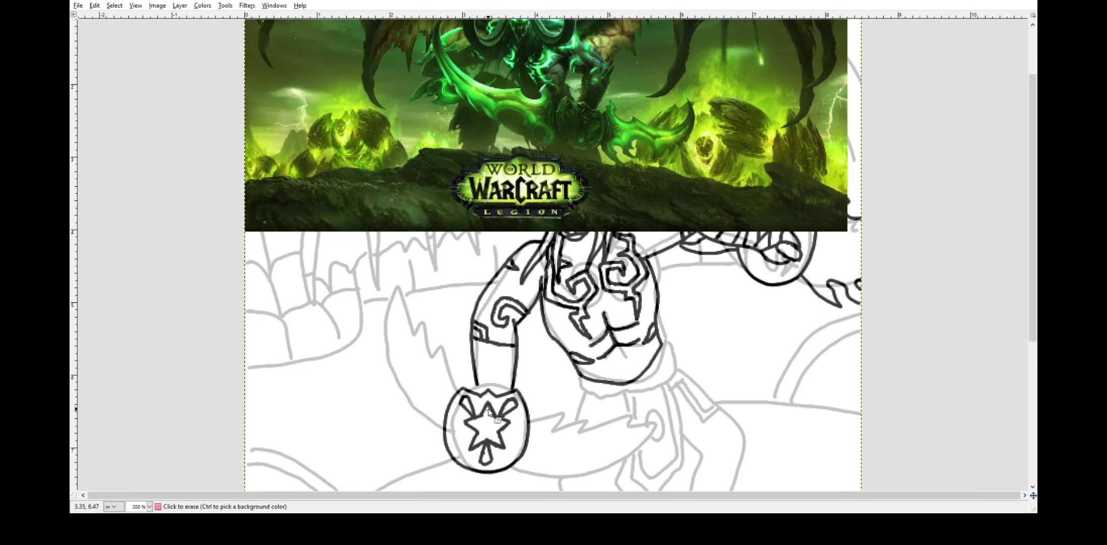
Add an inner rim and a small center circle to the left-side guard, and ink the wrappings on the forearm above it.
{"action": "mouse_move", "coordinate": [487, 421]}
{"action": "left_mouse_down"}
{"action": "mouse_move", "coordinate": [484, 463]}
{"action": "mouse_move", "coordinate": [521, 407]}
{"action": "mouse_move", "coordinate": [515, 364]}
{"action": "left_mouse_up"}
{"action": "left_click", "coordinate": [124, 138]}
{"action": "mouse_move", "coordinate": [477, 392]}
{"action": "left_mouse_down"}
{"action": "mouse_move", "coordinate": [493, 388]}
{"action": "mouse_move", "coordinate": [444, 397]}
{"action": "mouse_move", "coordinate": [477, 392]}
{"action": "left_mouse_up"}
{"action": "key", "text": "ctrl+x"}
{"action": "key", "text": "ctrl+v"}
{"action": "key", "text": "ctrl+z"}
{"action": "key", "text": "shift+e"}
{"action": "key", "text": "p"}
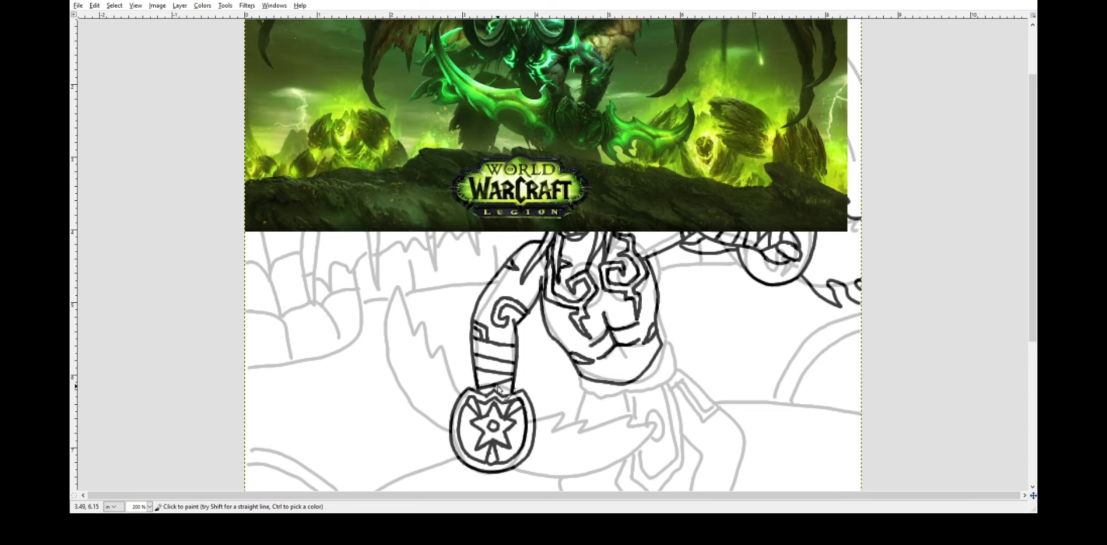
Ink the left-side weapon's outer blade, with hooked roots and a jagged outer edge rising to a sharp tip.
{"action": "mouse_move", "coordinate": [460, 384]}
{"action": "left_mouse_down"}
{"action": "mouse_move", "coordinate": [428, 367]}
{"action": "mouse_move", "coordinate": [372, 248]}
{"action": "left_mouse_up"}
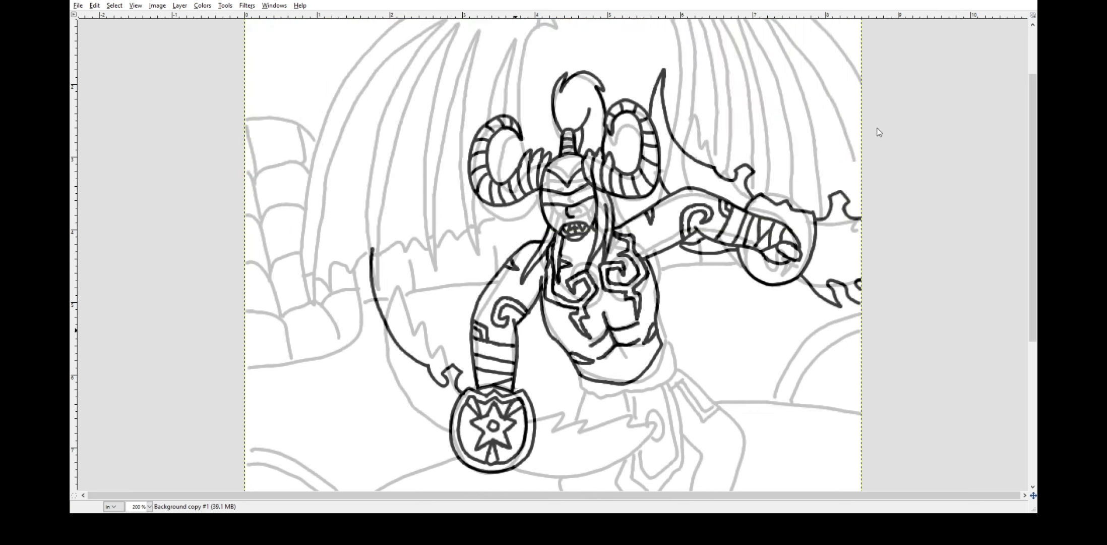
{"action": "mouse_move", "coordinate": [452, 442]}
{"action": "left_mouse_down"}
{"action": "mouse_move", "coordinate": [426, 435]}
{"action": "mouse_move", "coordinate": [410, 444]}
{"action": "mouse_move", "coordinate": [421, 403]}
{"action": "mouse_move", "coordinate": [400, 412]}
{"action": "mouse_move", "coordinate": [353, 334]}
{"action": "mouse_move", "coordinate": [372, 236]}
{"action": "left_mouse_up"}
{"action": "key", "text": "ctrl+z"}
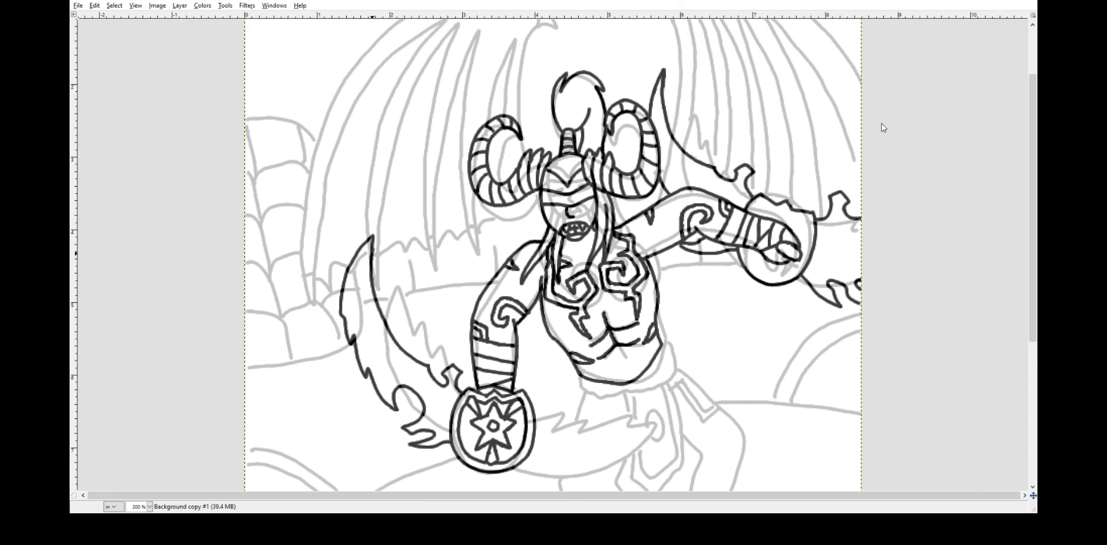
Ink the left-side weapon's inner blade, sweeping past the waist with hooked roots and a notched lower edge to a tip.
{"action": "mouse_move", "coordinate": [532, 403]}
{"action": "left_mouse_down"}
{"action": "mouse_move", "coordinate": [552, 380]}
{"action": "mouse_move", "coordinate": [573, 401]}
{"action": "mouse_move", "coordinate": [703, 350]}
{"action": "left_mouse_up"}
{"action": "mouse_move", "coordinate": [531, 461]}
{"action": "left_mouse_down"}
{"action": "mouse_move", "coordinate": [631, 462]}
{"action": "mouse_move", "coordinate": [688, 430]}
{"action": "mouse_move", "coordinate": [722, 394]}
{"action": "mouse_move", "coordinate": [720, 334]}
{"action": "left_mouse_up"}
{"action": "key", "text": "ctrl+z"}
{"action": "key", "text": "ctrl+z"}
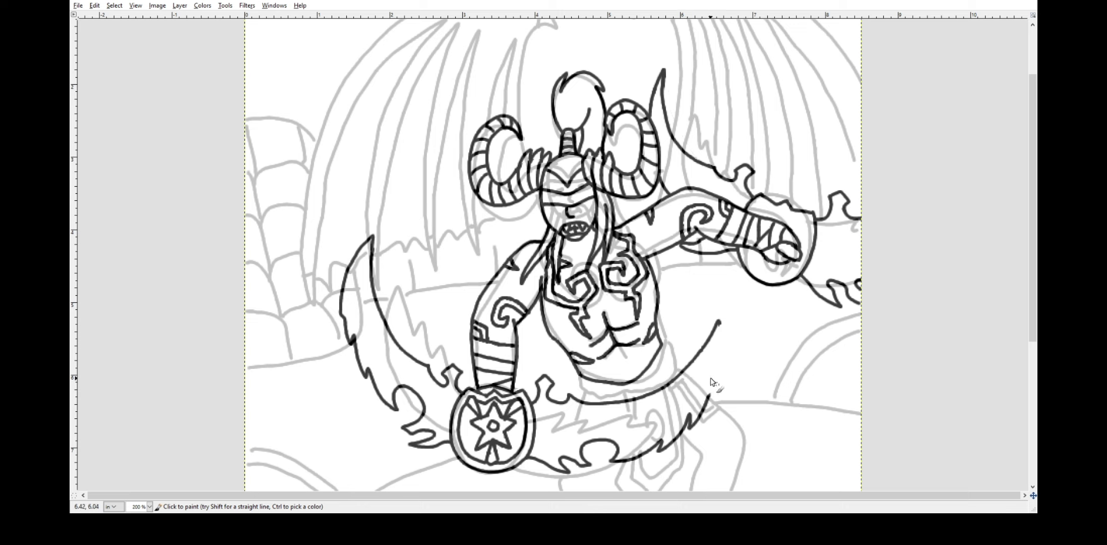
{"action": "left_click_drag", "start_coordinate": [720, 324], "coordinate": [714, 401]}
Erase the hooked blade roots around the right-side weapon's guard.
{"action": "key", "text": "shift+e"}
{"action": "left_click_drag", "start_coordinate": [807, 280], "coordinate": [856, 292]}
{"action": "left_click_drag", "start_coordinate": [835, 217], "coordinate": [852, 214]}
{"action": "left_click_drag", "start_coordinate": [745, 167], "coordinate": [722, 171]}
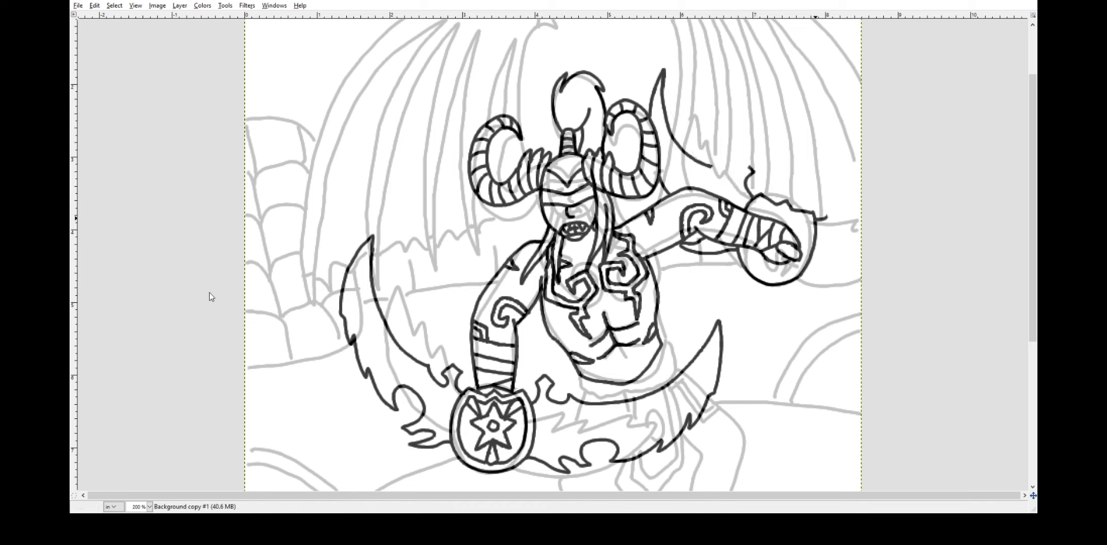
Redraw the right-side weapon's blade roots above and below the guard with smaller hooks.
{"action": "mouse_move", "coordinate": [817, 220]}
{"action": "left_mouse_down"}
{"action": "mouse_move", "coordinate": [840, 207]}
{"action": "mouse_move", "coordinate": [855, 219]}
{"action": "left_mouse_up"}
{"action": "mouse_move", "coordinate": [807, 267]}
{"action": "left_mouse_down"}
{"action": "mouse_move", "coordinate": [860, 275]}
{"action": "mouse_move", "coordinate": [858, 286]}
{"action": "mouse_move", "coordinate": [862, 271]}
{"action": "left_mouse_up"}
{"action": "key", "text": "ctrl+z"}
{"action": "left_click_drag", "start_coordinate": [753, 170], "coordinate": [711, 165]}
{"action": "key", "text": "ctrl+z"}
{"action": "key", "text": "shift+e"}
{"action": "key", "text": "p"}
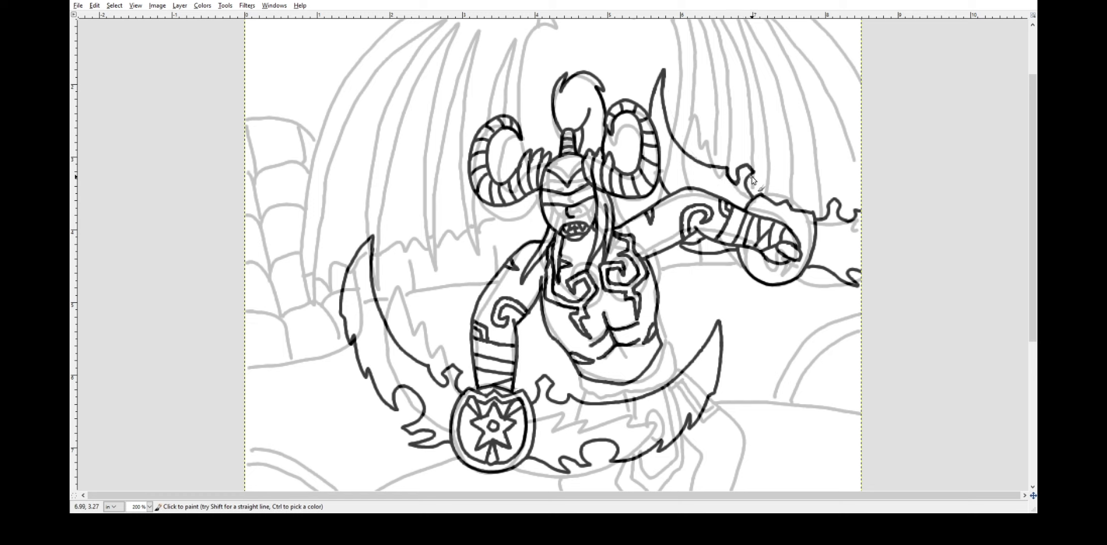
Rework the small hook joining the upper blade to the right-side guard and clean up the adjoining lines.
{"action": "key", "text": "ctrl+z"}
{"action": "key", "text": "ctrl+z"}
{"action": "key", "text": "ctrl+z"}
{"action": "key", "text": "ctrl+z"}
{"action": "key", "text": "ctrl+y"}
{"action": "key", "text": "ctrl+y"}
{"action": "key", "text": "ctrl+y"}
{"action": "key", "text": "shift+e"}
{"action": "key", "text": "p"}
{"action": "key", "text": "shift+e"}
{"action": "key", "text": "p"}
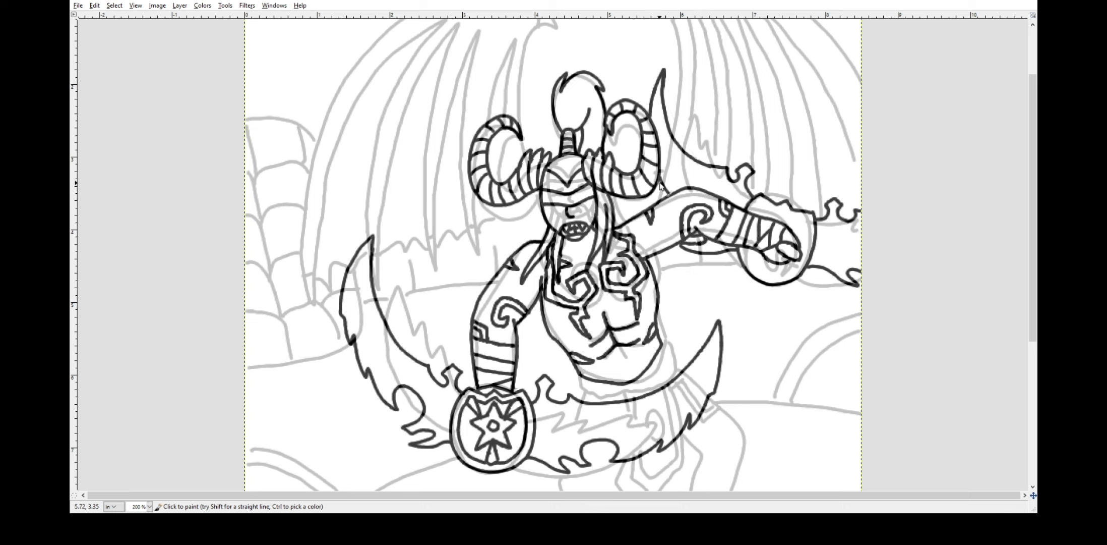
{"action": "key", "text": "shift+e"}
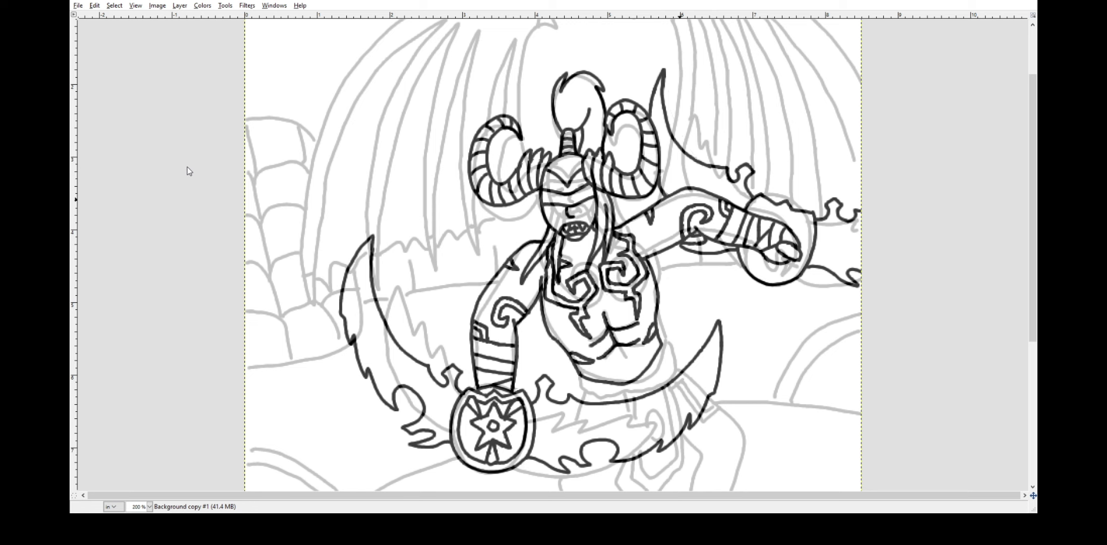
Move the reference picture to show the demon's lower body, and ink the jagged fur waistband around the waist.
{"action": "scroll", "coordinate": [880, 151], "scroll_direction": "down", "scroll_amount": 5}
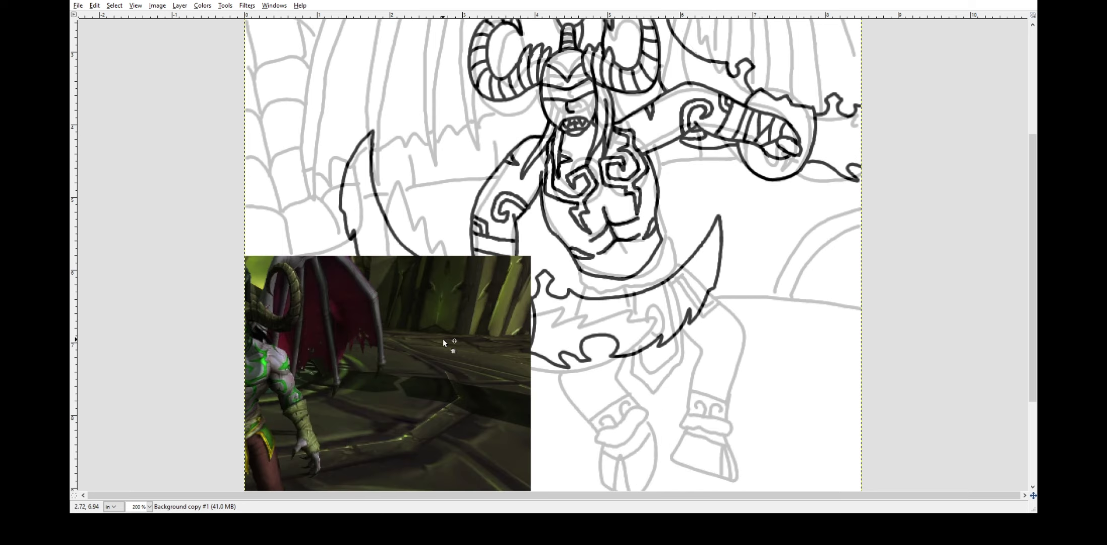
{"action": "left_click_drag", "start_coordinate": [464, 406], "coordinate": [556, 62]}
{"action": "left_click", "coordinate": [942, 184]}
{"action": "mouse_move", "coordinate": [572, 260]}
{"action": "left_mouse_down"}
{"action": "mouse_move", "coordinate": [580, 297]}
{"action": "mouse_move", "coordinate": [621, 296]}
{"action": "left_mouse_up"}
{"action": "left_click_drag", "start_coordinate": [663, 233], "coordinate": [621, 294]}
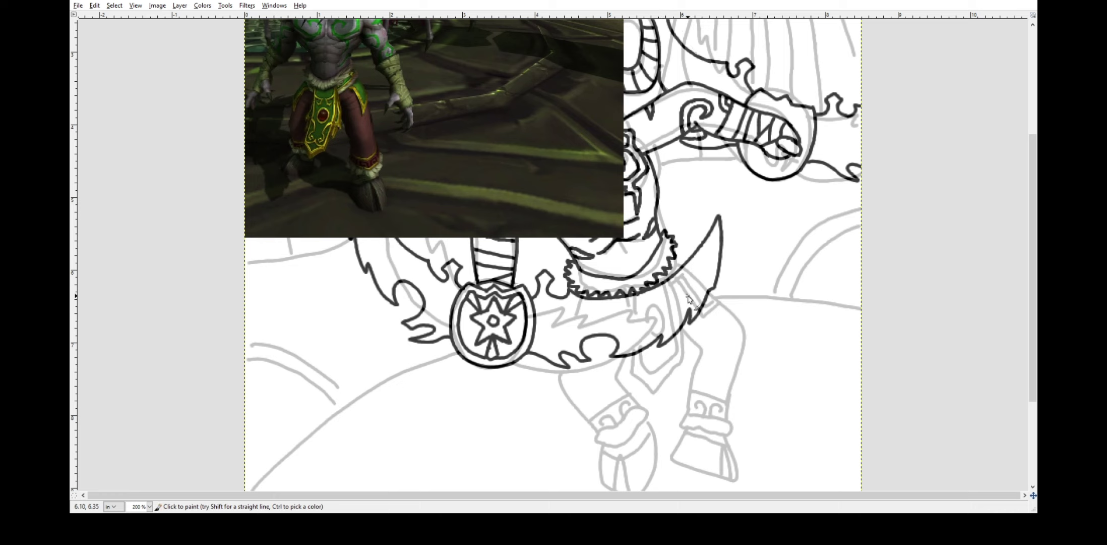
Undo the last waistband strokes and redraw the jagged fur edges on both sides of the waist.
{"action": "key", "text": "ctrl+z"}
{"action": "key", "text": "ctrl+z"}
{"action": "left_click_drag", "start_coordinate": [576, 266], "coordinate": [600, 298]}
{"action": "left_click_drag", "start_coordinate": [663, 233], "coordinate": [673, 264]}
{"action": "key", "text": "ctrl+z"}
{"action": "key", "text": "ctrl+z"}
{"action": "left_click_drag", "start_coordinate": [574, 264], "coordinate": [580, 292]}
{"action": "mouse_move", "coordinate": [663, 236]}
{"action": "left_mouse_down"}
{"action": "mouse_move", "coordinate": [682, 261]}
{"action": "mouse_move", "coordinate": [654, 286]}
{"action": "left_mouse_up"}
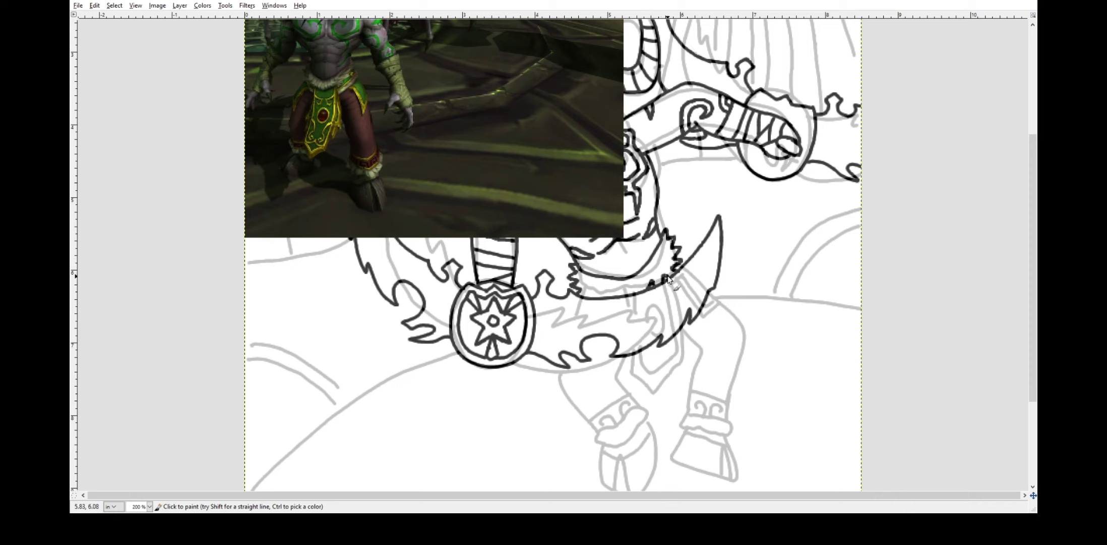
Try to ink the jagged fur along the waistband's lower edge and right side.
{"action": "left_click_drag", "start_coordinate": [590, 296], "coordinate": [599, 296]}
{"action": "key", "text": "ctrl+z"}
{"action": "mouse_move", "coordinate": [665, 228]}
{"action": "left_mouse_down"}
{"action": "mouse_move", "coordinate": [670, 267]}
{"action": "mouse_move", "coordinate": [650, 285]}
{"action": "left_mouse_up"}
{"action": "key", "text": "ctrl+z"}
{"action": "left_click_drag", "start_coordinate": [585, 297], "coordinate": [612, 296]}
{"action": "key", "text": "ctrl+z"}
{"action": "key", "text": "ctrl+z"}
{"action": "key", "text": "ctrl+z"}
{"action": "left_click_drag", "start_coordinate": [662, 235], "coordinate": [672, 263]}
Ink the pointed loincloth tip with its inner border below the weapon blade.
{"action": "mouse_move", "coordinate": [632, 355]}
{"action": "left_mouse_down"}
{"action": "mouse_move", "coordinate": [636, 378]}
{"action": "mouse_move", "coordinate": [682, 343]}
{"action": "mouse_move", "coordinate": [675, 359]}
{"action": "mouse_move", "coordinate": [682, 331]}
{"action": "left_mouse_up"}
{"action": "key", "text": "ctrl+z"}
{"action": "key", "text": "ctrl+z"}
{"action": "key", "text": "ctrl+z"}
{"action": "mouse_move", "coordinate": [642, 351]}
{"action": "left_mouse_down"}
{"action": "mouse_move", "coordinate": [674, 366]}
{"action": "mouse_move", "coordinate": [675, 340]}
{"action": "mouse_move", "coordinate": [676, 379]}
{"action": "mouse_move", "coordinate": [679, 332]}
{"action": "mouse_move", "coordinate": [672, 366]}
{"action": "left_mouse_up"}
{"action": "key", "text": "ctrl+z"}
{"action": "key", "text": "ctrl+z"}
{"action": "key", "text": "ctrl+z"}
{"action": "key", "text": "ctrl+z"}
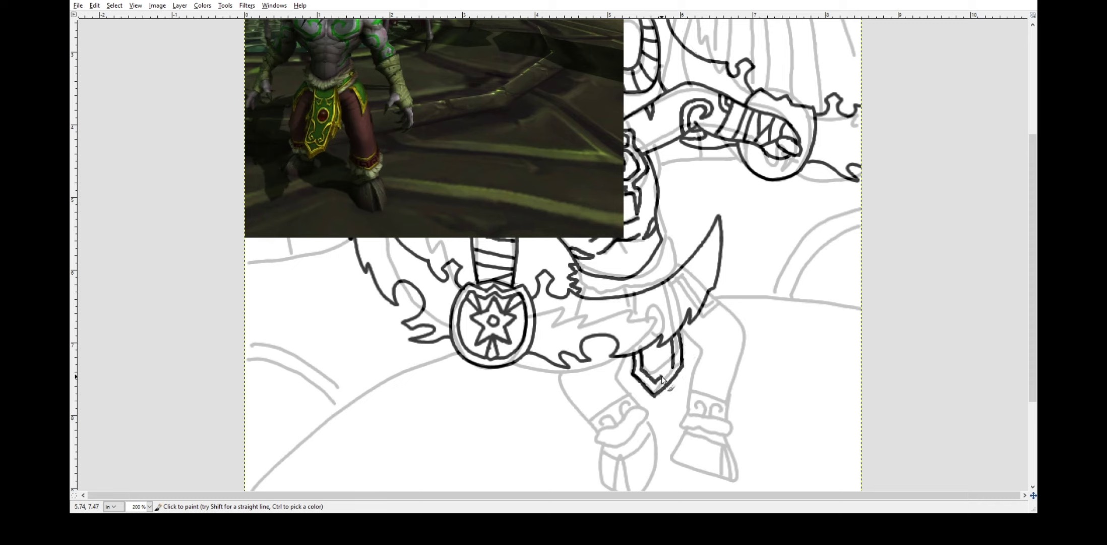
Clean up the loincloth lines and ink the jagged fur around the waistband's right side and lower edge.
{"action": "key", "text": "shift+e"}
{"action": "key", "text": "p"}
{"action": "mouse_move", "coordinate": [661, 233]}
{"action": "left_mouse_down"}
{"action": "mouse_move", "coordinate": [676, 253]}
{"action": "mouse_move", "coordinate": [648, 286]}
{"action": "mouse_move", "coordinate": [671, 260]}
{"action": "mouse_move", "coordinate": [661, 231]}
{"action": "left_mouse_up"}
{"action": "key", "text": "ctrl+z"}
{"action": "left_click_drag", "start_coordinate": [666, 275], "coordinate": [596, 300]}
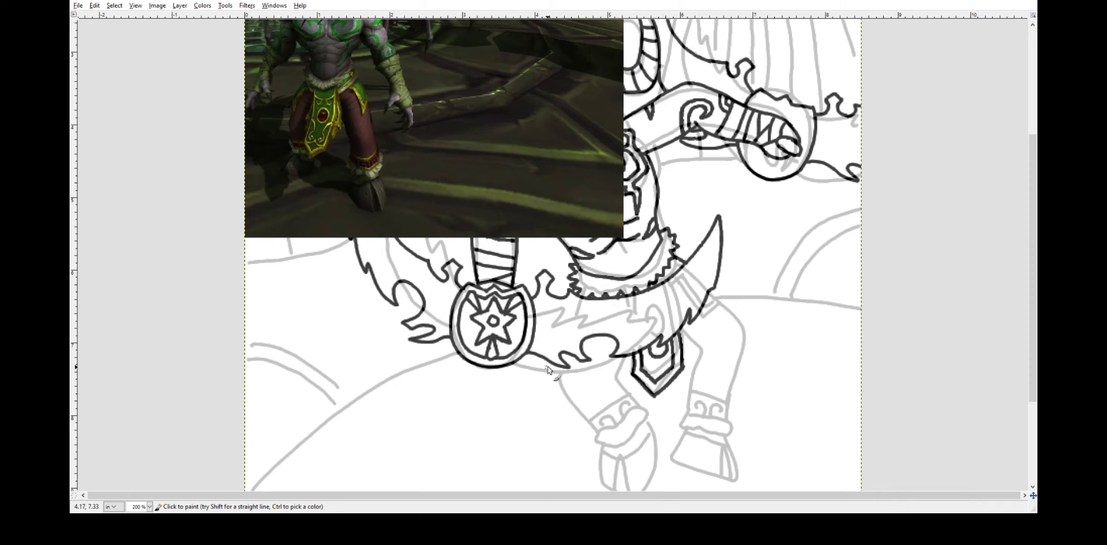
Ink the left leg's outline from the blade down to the cuff band above the hoof.
{"action": "left_click_drag", "start_coordinate": [545, 360], "coordinate": [589, 438]}
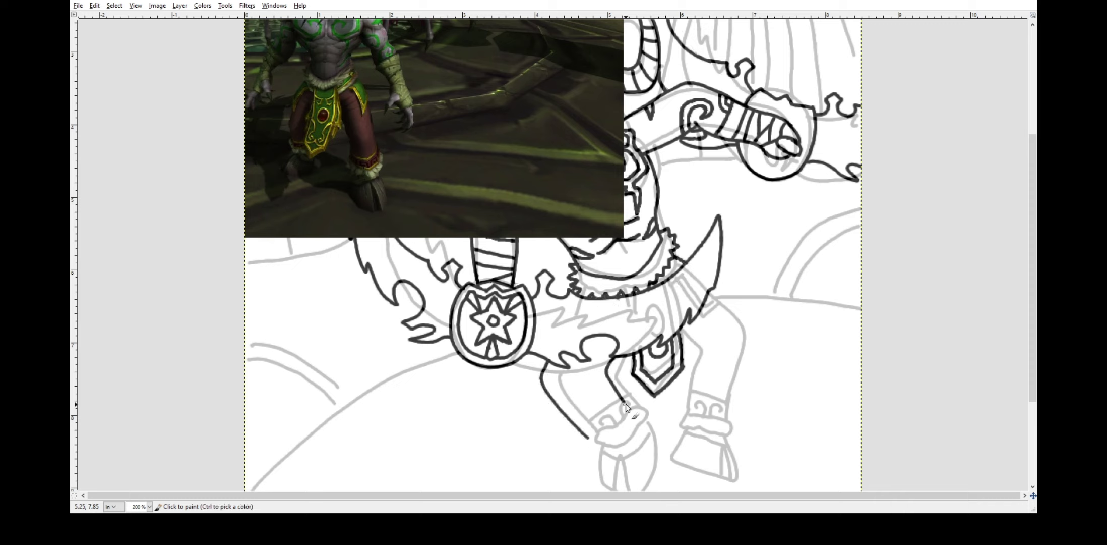
{"action": "scroll", "coordinate": [637, 418], "scroll_direction": "down", "scroll_amount": 3}
{"action": "left_click_drag", "start_coordinate": [587, 358], "coordinate": [637, 337]}
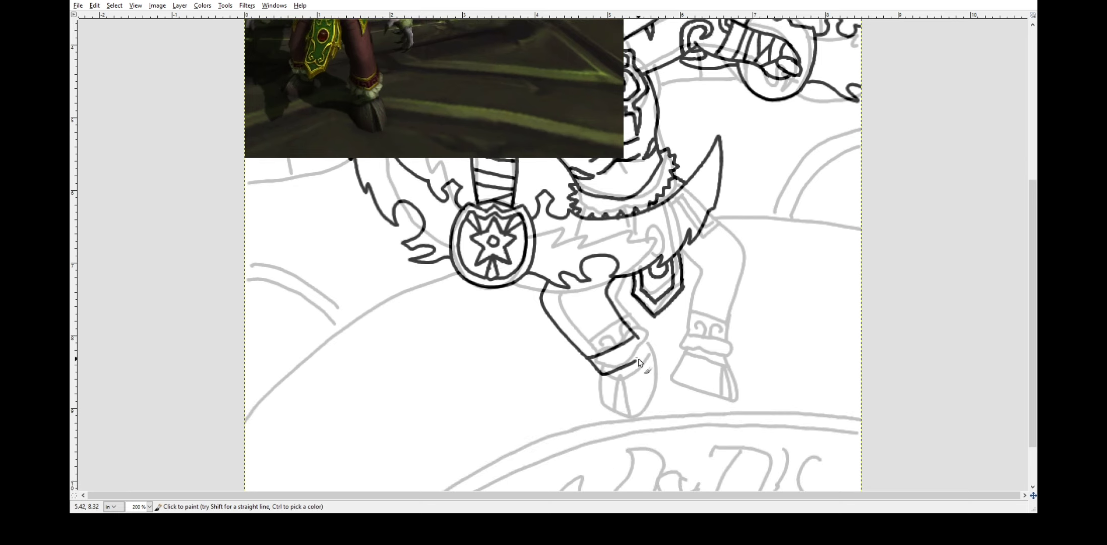
Ink the left leg's jagged fur trim and pointed hoof with its central split.
{"action": "mouse_move", "coordinate": [600, 376]}
{"action": "left_mouse_down"}
{"action": "mouse_move", "coordinate": [630, 384]}
{"action": "mouse_move", "coordinate": [663, 354]}
{"action": "mouse_move", "coordinate": [646, 434]}
{"action": "left_mouse_up"}
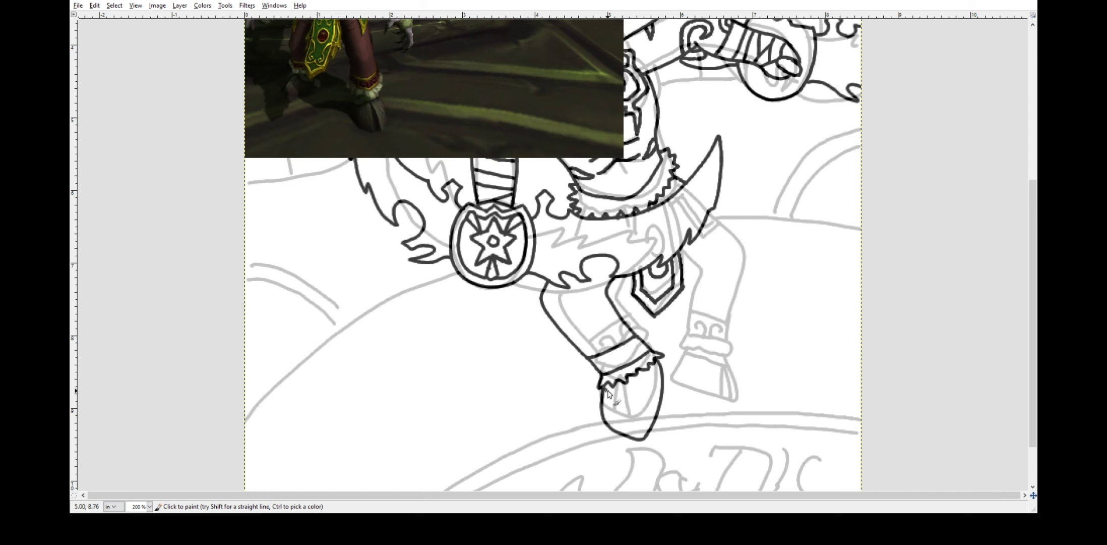
{"action": "key", "text": "ctrl+z"}
{"action": "mouse_move", "coordinate": [625, 392]}
{"action": "left_mouse_down"}
{"action": "mouse_move", "coordinate": [628, 435]}
{"action": "mouse_move", "coordinate": [645, 435]}
{"action": "left_mouse_up"}
{"action": "key", "text": "ctrl+z"}
{"action": "left_click_drag", "start_coordinate": [659, 360], "coordinate": [657, 409]}
Ink the right leg with its bent knee, cuff band, jagged fur trim and split hoof.
{"action": "left_click_drag", "start_coordinate": [725, 202], "coordinate": [740, 276]}
{"action": "left_click_drag", "start_coordinate": [687, 245], "coordinate": [695, 284]}
{"action": "left_click_drag", "start_coordinate": [740, 274], "coordinate": [732, 305]}
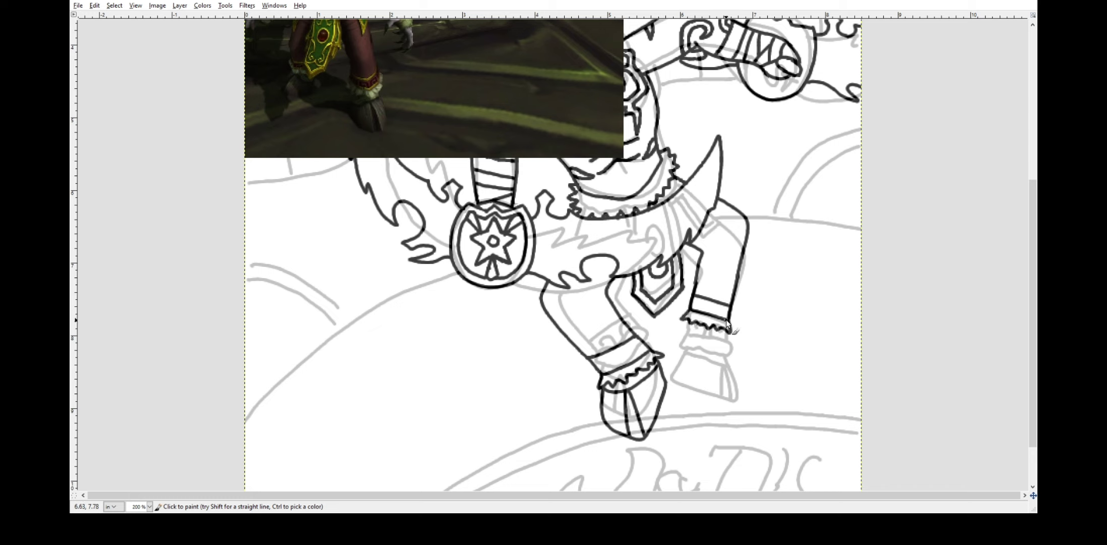
{"action": "left_click_drag", "start_coordinate": [730, 346], "coordinate": [735, 374]}
{"action": "mouse_move", "coordinate": [677, 347]}
{"action": "left_mouse_down"}
{"action": "mouse_move", "coordinate": [734, 376]}
{"action": "mouse_move", "coordinate": [720, 368]}
{"action": "left_mouse_up"}
Ink the hip line joining the waistband to the right thigh and clean up the lines near the blade.
{"action": "key", "text": "shift+e"}
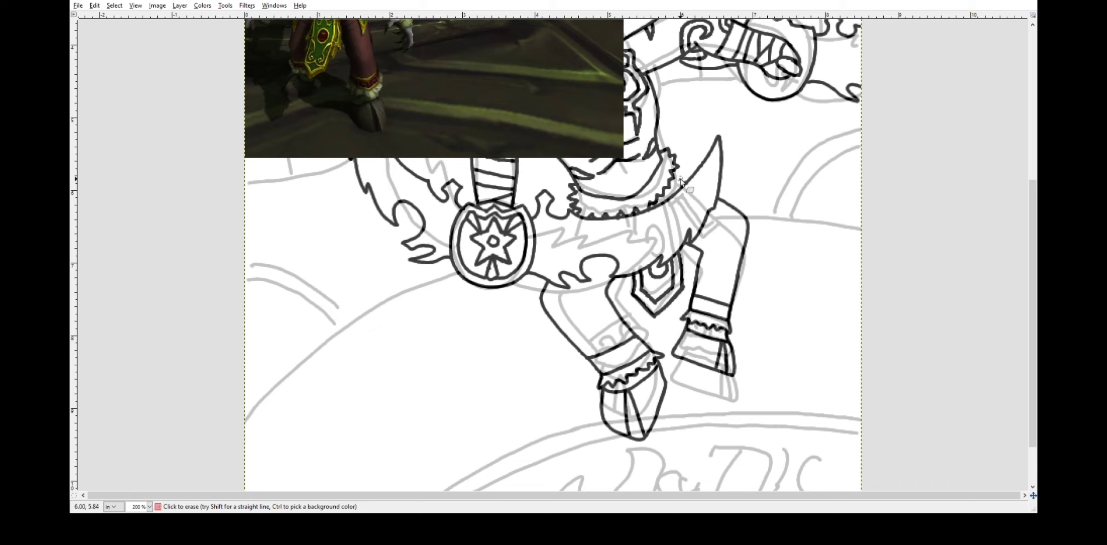
{"action": "key", "text": "p"}
{"action": "left_click_drag", "start_coordinate": [676, 171], "coordinate": [749, 219]}
{"action": "key", "text": "shift+e"}
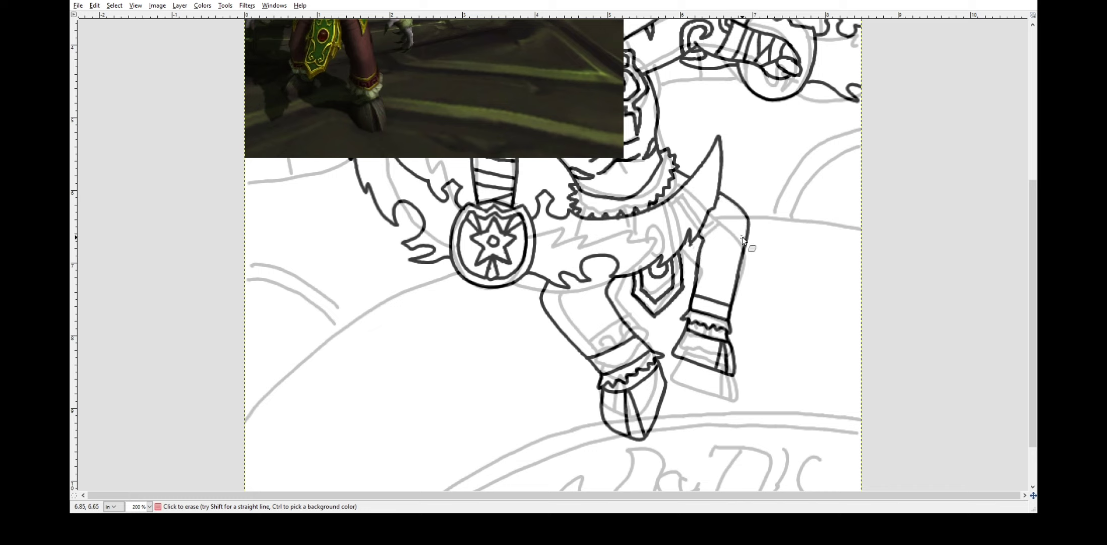
Cut the right leg's cuff and hoof, paste them slightly higher to shorten the leg, and save the drawing.
{"action": "key", "text": "ctrl+z"}
{"action": "key", "text": "ctrl+z"}
{"action": "key", "text": "ctrl+y"}
{"action": "key", "text": "ctrl+y"}
{"action": "key", "text": "f"}
{"action": "mouse_move", "coordinate": [692, 265]}
{"action": "left_mouse_down"}
{"action": "mouse_move", "coordinate": [740, 303]}
{"action": "mouse_move", "coordinate": [692, 265]}
{"action": "left_mouse_up"}
{"action": "key", "text": "ctrl+x"}
{"action": "key", "text": "ctrl+v"}
{"action": "left_click_drag", "start_coordinate": [710, 313], "coordinate": [713, 296]}
{"action": "left_click", "coordinate": [967, 327]}
{"action": "key", "text": "p"}
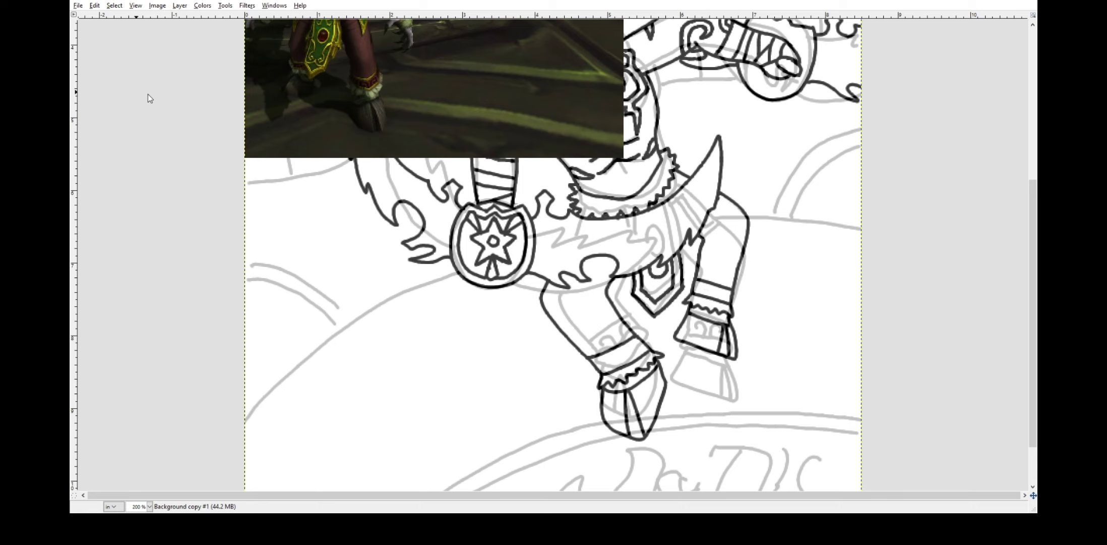
{"action": "key", "text": "ctrl+s"}
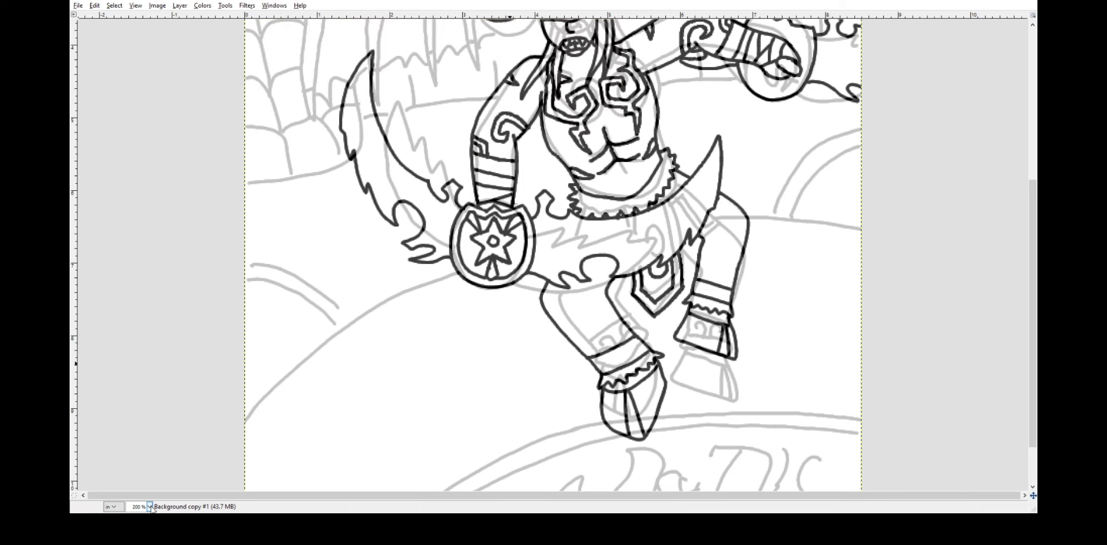
Ink the left wing's outer arch, hooked claw tip and inner edge down to the horn.
{"action": "scroll", "coordinate": [511, 368], "scroll_direction": "up", "scroll_amount": 5}
{"action": "mouse_move", "coordinate": [314, 374]}
{"action": "left_mouse_down"}
{"action": "mouse_move", "coordinate": [389, 112]}
{"action": "mouse_move", "coordinate": [566, 110]}
{"action": "mouse_move", "coordinate": [519, 160]}
{"action": "mouse_move", "coordinate": [526, 223]}
{"action": "left_mouse_up"}
{"action": "mouse_move", "coordinate": [517, 97]}
{"action": "left_mouse_down"}
{"action": "mouse_move", "coordinate": [497, 187]}
{"action": "mouse_move", "coordinate": [522, 281]}
{"action": "left_mouse_up"}
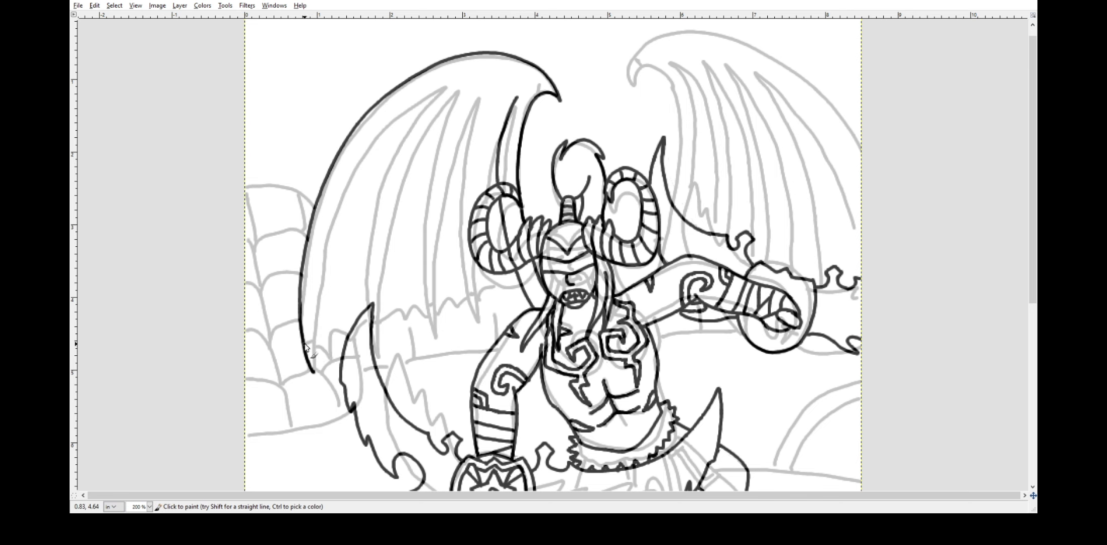
Ink the long curved ribs inside the left wing.
{"action": "left_click_drag", "start_coordinate": [309, 347], "coordinate": [336, 209]}
{"action": "left_click_drag", "start_coordinate": [446, 85], "coordinate": [367, 246]}
{"action": "mouse_move", "coordinate": [380, 308]}
{"action": "left_mouse_down"}
{"action": "mouse_move", "coordinate": [408, 169]}
{"action": "mouse_move", "coordinate": [460, 89]}
{"action": "mouse_move", "coordinate": [423, 259]}
{"action": "mouse_move", "coordinate": [486, 93]}
{"action": "mouse_move", "coordinate": [467, 295]}
{"action": "left_mouse_up"}
{"action": "key", "text": "ctrl+z"}
{"action": "left_click", "coordinate": [878, 150]}
{"action": "left_click", "coordinate": [878, 150]}
{"action": "left_click_drag", "start_coordinate": [478, 193], "coordinate": [518, 96]}
Consult the World of Warcraft Legion reference picture and ink the left wing's rib tips and ragged lower edge.
{"action": "left_click", "coordinate": [881, 147]}
{"action": "left_click", "coordinate": [881, 147]}
{"action": "left_click", "coordinate": [882, 136]}
{"action": "scroll", "coordinate": [1027, 120], "scroll_direction": "up", "scroll_amount": 1}
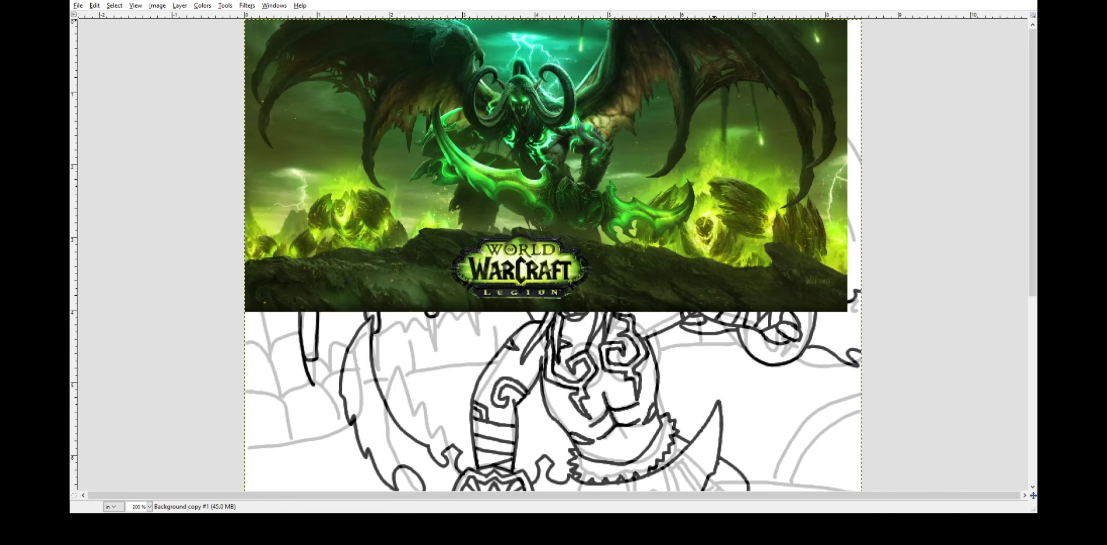
{"action": "left_click_drag", "start_coordinate": [374, 346], "coordinate": [379, 354]}
{"action": "left_click_drag", "start_coordinate": [435, 316], "coordinate": [437, 341]}
{"action": "left_click_drag", "start_coordinate": [478, 303], "coordinate": [481, 326]}
{"action": "left_click", "coordinate": [880, 153]}
{"action": "left_click", "coordinate": [880, 153]}
{"action": "left_click_drag", "start_coordinate": [317, 359], "coordinate": [425, 317]}
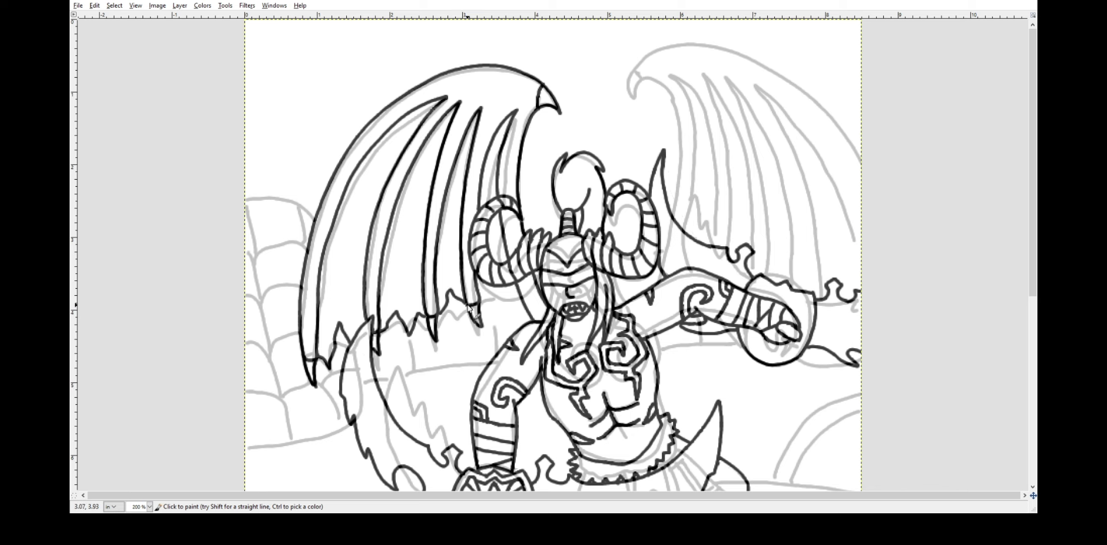
Finish the left wing's edge beside the arm, add small torn holes in the membrane, and tidy the overlapping lines.
{"action": "key", "text": "ctrl+z"}
{"action": "key", "text": "ctrl+z"}
{"action": "left_click_drag", "start_coordinate": [494, 287], "coordinate": [501, 348]}
{"action": "left_click_drag", "start_coordinate": [330, 303], "coordinate": [328, 328]}
{"action": "left_click_drag", "start_coordinate": [414, 272], "coordinate": [413, 297]}
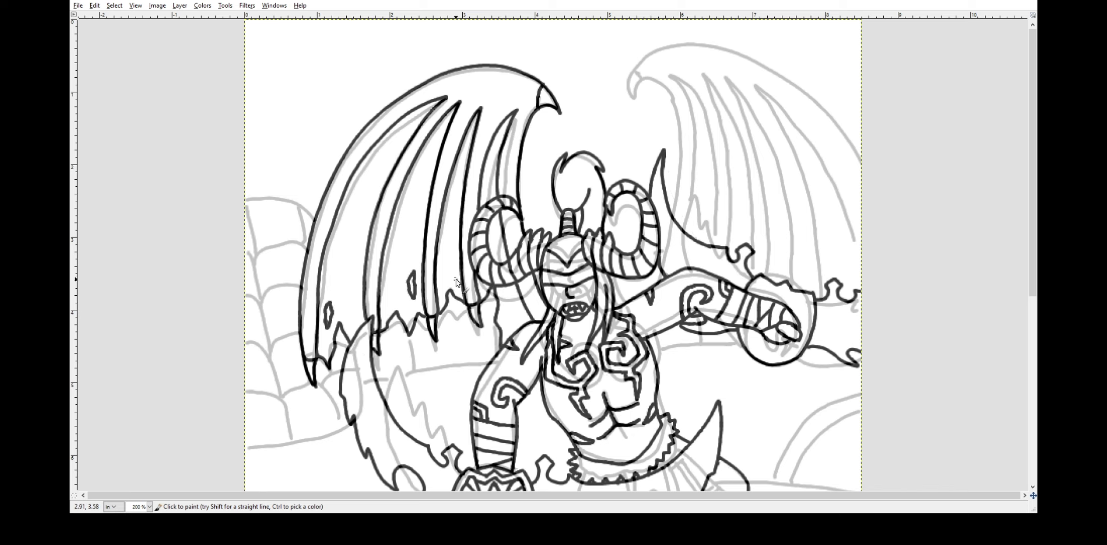
{"action": "left_click_drag", "start_coordinate": [352, 331], "coordinate": [359, 331]}
{"action": "key", "text": "shift+e"}
{"action": "key", "text": "p"}
{"action": "mouse_move", "coordinate": [625, 105]}
{"action": "left_mouse_down"}
{"action": "mouse_move", "coordinate": [682, 169]}
{"action": "mouse_move", "coordinate": [669, 208]}
{"action": "left_mouse_up"}
{"action": "mouse_move", "coordinate": [628, 105]}
{"action": "left_mouse_down"}
{"action": "mouse_move", "coordinate": [762, 66]}
{"action": "mouse_move", "coordinate": [866, 173]}
{"action": "left_mouse_up"}
{"action": "key", "text": "ctrl+z"}
{"action": "key", "text": "ctrl+z"}
Ink the right wing's inner edge, hooked claw and outer arch, erasing the overlap at the weapon blade.
{"action": "left_click_drag", "start_coordinate": [636, 99], "coordinate": [678, 200]}
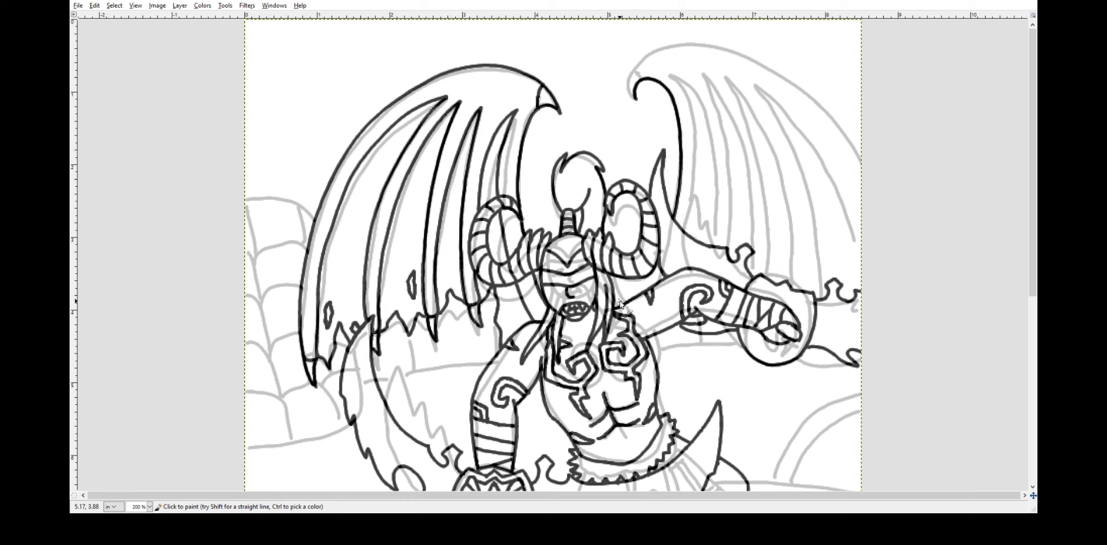
{"action": "key", "text": "shift+e"}
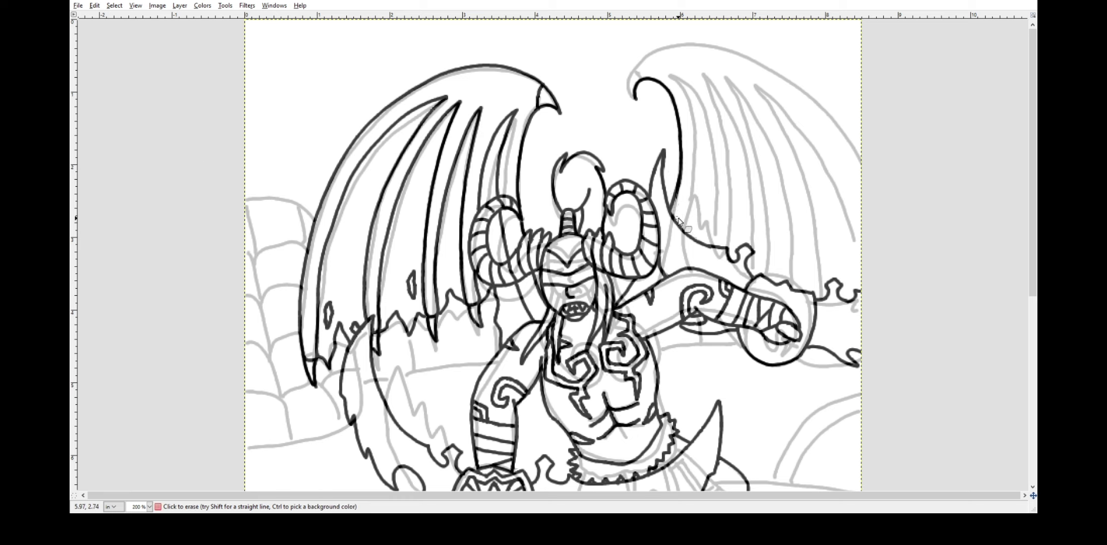
{"action": "key", "text": "p"}
{"action": "mouse_move", "coordinate": [633, 101]}
{"action": "left_mouse_down"}
{"action": "mouse_move", "coordinate": [738, 60]}
{"action": "mouse_move", "coordinate": [865, 171]}
{"action": "left_mouse_up"}
Ink the curved inner ribs of the right wing down to the weapon and guard.
{"action": "mouse_move", "coordinate": [673, 76]}
{"action": "left_mouse_down"}
{"action": "mouse_move", "coordinate": [710, 165]}
{"action": "mouse_move", "coordinate": [704, 208]}
{"action": "left_mouse_up"}
{"action": "key", "text": "ctrl+z"}
{"action": "mouse_move", "coordinate": [674, 75]}
{"action": "left_mouse_down"}
{"action": "mouse_move", "coordinate": [694, 117]}
{"action": "mouse_move", "coordinate": [696, 228]}
{"action": "mouse_move", "coordinate": [698, 146]}
{"action": "mouse_move", "coordinate": [682, 237]}
{"action": "mouse_move", "coordinate": [713, 242]}
{"action": "left_mouse_up"}
{"action": "key", "text": "ctrl+z"}
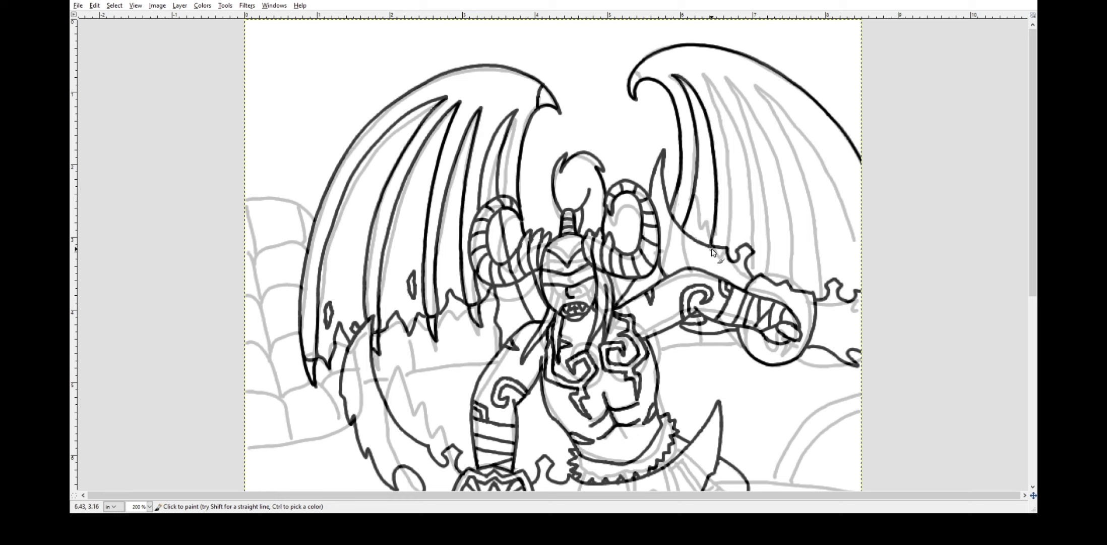
{"action": "left_click_drag", "start_coordinate": [707, 77], "coordinate": [734, 250]}
{"action": "mouse_move", "coordinate": [706, 75]}
{"action": "left_mouse_down"}
{"action": "mouse_move", "coordinate": [755, 169]}
{"action": "mouse_move", "coordinate": [751, 258]}
{"action": "mouse_move", "coordinate": [756, 125]}
{"action": "mouse_move", "coordinate": [782, 280]}
{"action": "mouse_move", "coordinate": [797, 285]}
{"action": "left_mouse_up"}
{"action": "key", "text": "ctrl+z"}
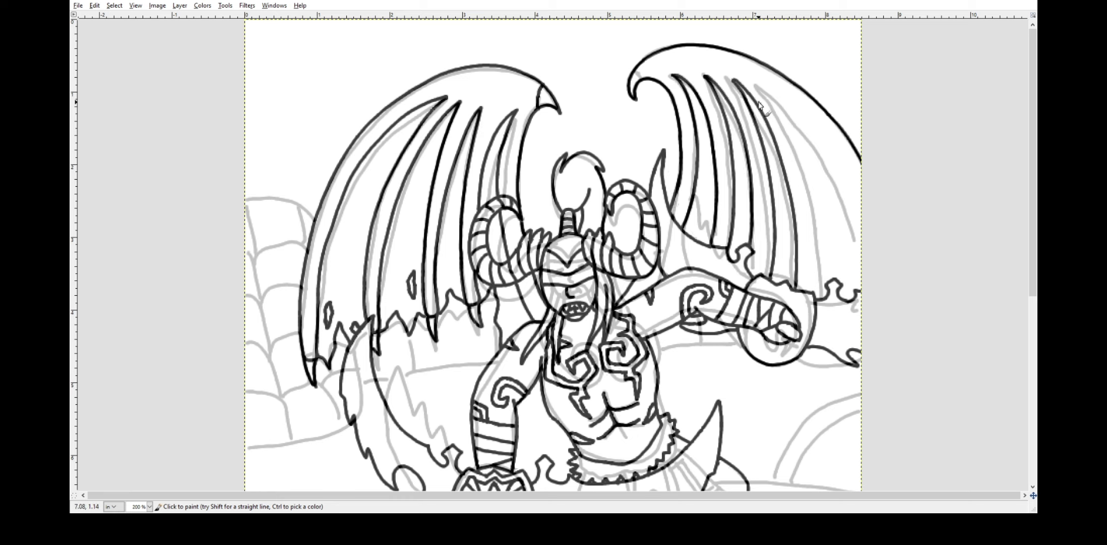
Ink the right wing's outermost rib and torn membrane holes, and save the drawing.
{"action": "mouse_move", "coordinate": [766, 93]}
{"action": "left_mouse_down"}
{"action": "mouse_move", "coordinate": [827, 267]}
{"action": "mouse_move", "coordinate": [823, 303]}
{"action": "mouse_move", "coordinate": [859, 192]}
{"action": "mouse_move", "coordinate": [843, 233]}
{"action": "left_mouse_up"}
{"action": "left_click_drag", "start_coordinate": [785, 250], "coordinate": [787, 272]}
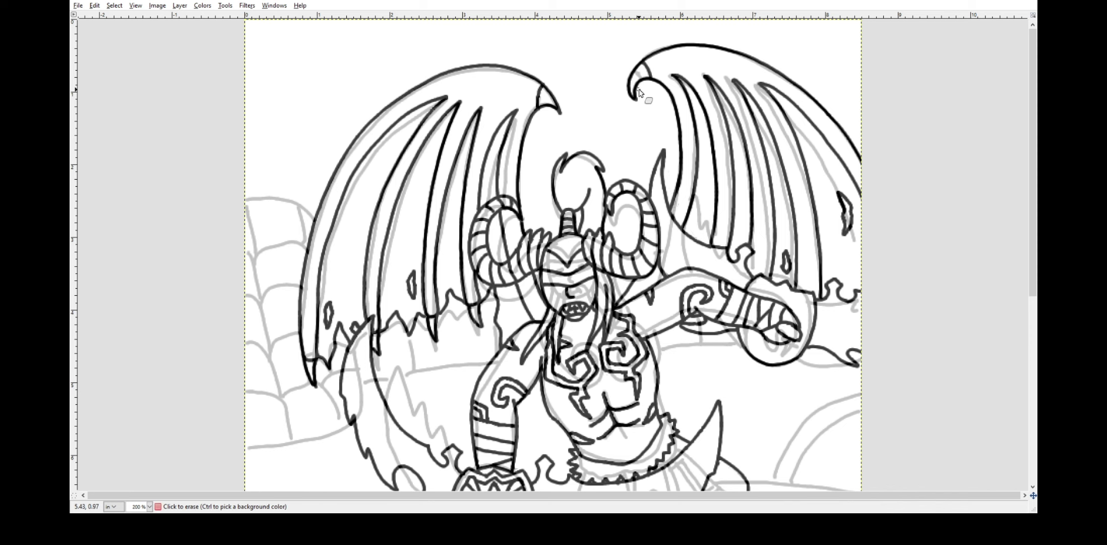
{"action": "key", "text": "ctrl+s"}
Ink the round platform's inner rim on both sides of the hoof and its outer rim left of the hoof.
{"action": "scroll", "coordinate": [636, 124], "scroll_direction": "down", "scroll_amount": 10}
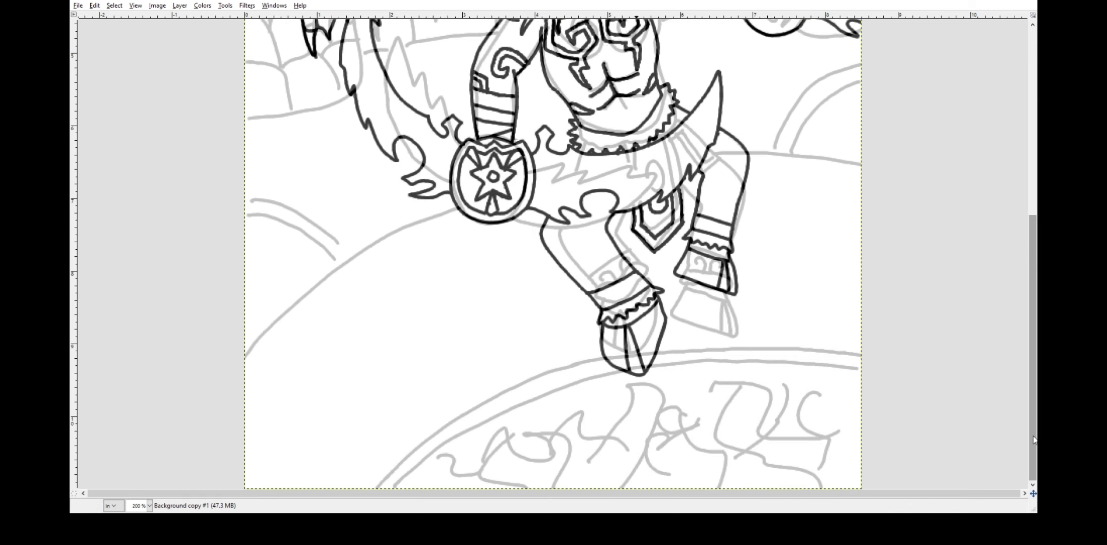
{"action": "left_click_drag", "start_coordinate": [625, 372], "coordinate": [395, 489]}
{"action": "left_click_drag", "start_coordinate": [647, 371], "coordinate": [863, 367]}
{"action": "left_click_drag", "start_coordinate": [603, 354], "coordinate": [374, 485]}
Try to ink the platform's outer rim from the hoof to the canvas's right edge.
{"action": "mouse_move", "coordinate": [740, 341]}
{"action": "left_mouse_down"}
{"action": "mouse_move", "coordinate": [853, 350]}
{"action": "mouse_move", "coordinate": [814, 340]}
{"action": "left_mouse_up"}
{"action": "key", "text": "ctrl+z"}
{"action": "key", "text": "ctrl+z"}
{"action": "key", "text": "ctrl+z"}
{"action": "left_click_drag", "start_coordinate": [661, 345], "coordinate": [858, 345]}
{"action": "key", "text": "ctrl+z"}
{"action": "key", "text": "ctrl+z"}
{"action": "left_click_drag", "start_coordinate": [710, 339], "coordinate": [862, 345]}
{"action": "key", "text": "ctrl+z"}
Try to rework the outer rim where it meets the hoof with extra strokes and erasing.
{"action": "left_click", "coordinate": [198, 166]}
{"action": "mouse_move", "coordinate": [662, 346]}
{"action": "left_mouse_down"}
{"action": "mouse_move", "coordinate": [746, 338]}
{"action": "mouse_move", "coordinate": [598, 361]}
{"action": "left_mouse_up"}
{"action": "left_click", "coordinate": [186, 165]}
{"action": "key", "text": "ctrl+z"}
{"action": "key", "text": "shift+e"}
{"action": "key", "text": "p"}
{"action": "left_click_drag", "start_coordinate": [663, 343], "coordinate": [692, 339]}
{"action": "key", "text": "shift+e"}
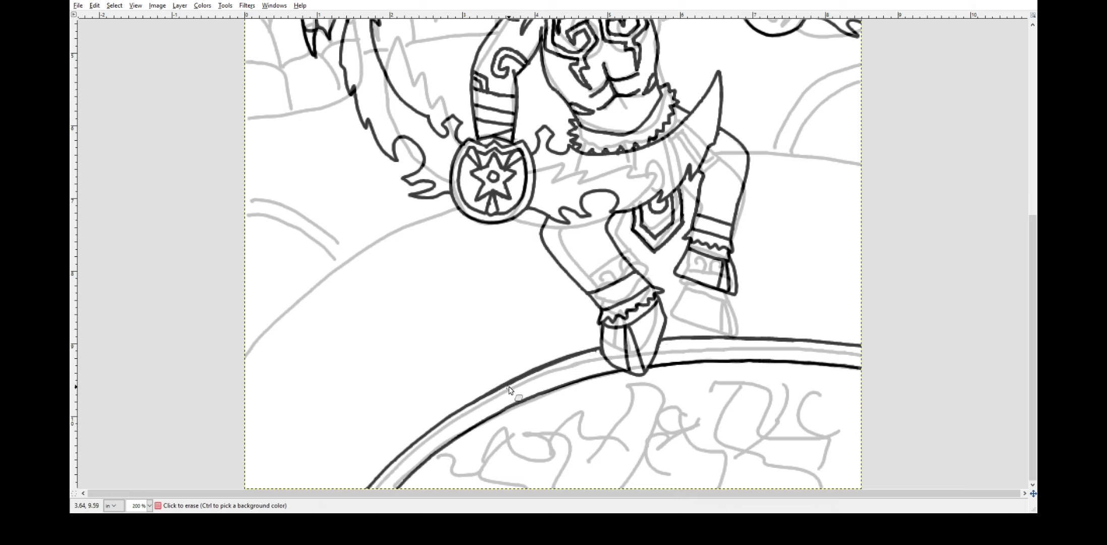
{"action": "key", "text": "p"}
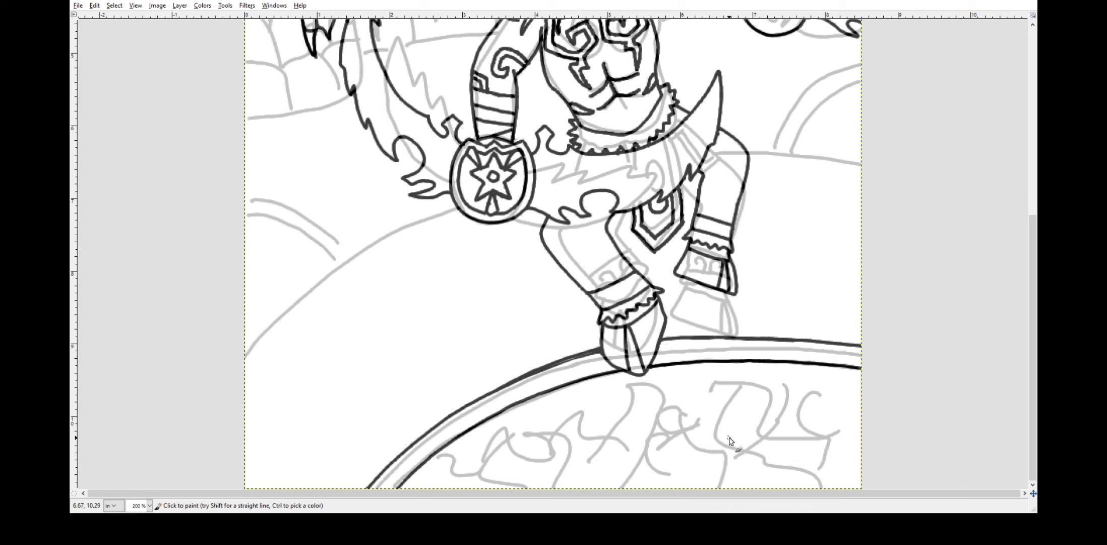
{"action": "key", "text": "ctrl+z"}
{"action": "key", "text": "ctrl+z"}
{"action": "key", "text": "ctrl+z"}
Ink the platform's outer rim as one smooth curve from the hoof to the canvas's right edge.
{"action": "left_click", "coordinate": [199, 167]}
{"action": "left_click_drag", "start_coordinate": [696, 339], "coordinate": [869, 348]}
{"action": "left_click", "coordinate": [188, 165]}
{"action": "left_click_drag", "start_coordinate": [658, 347], "coordinate": [867, 353]}
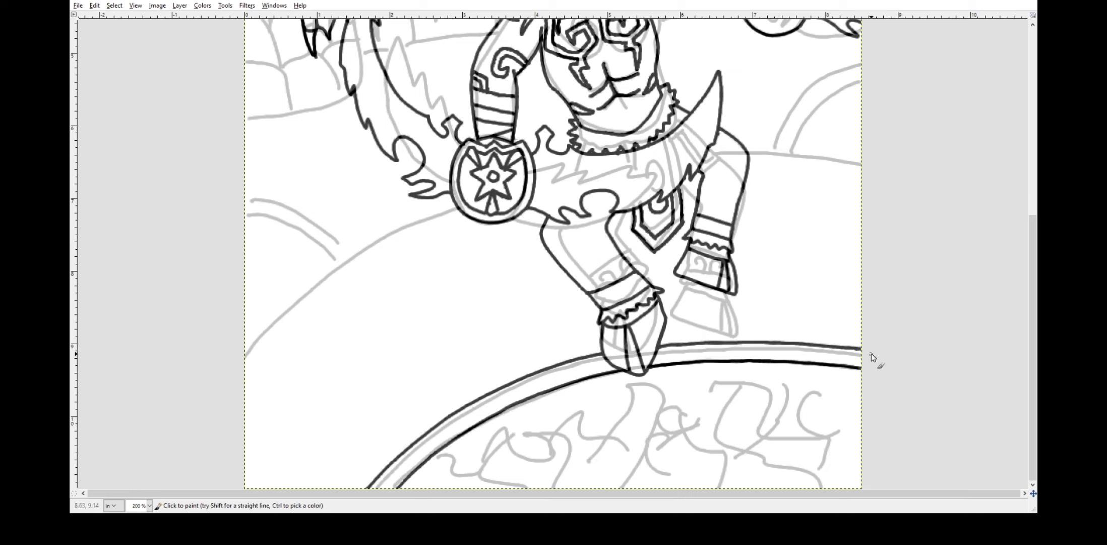
Ink the angular rune pattern across the platform's left and middle area inside the inner rim.
{"action": "mouse_move", "coordinate": [416, 476]}
{"action": "left_mouse_down"}
{"action": "mouse_move", "coordinate": [539, 401]}
{"action": "mouse_move", "coordinate": [574, 409]}
{"action": "left_mouse_up"}
{"action": "mouse_move", "coordinate": [481, 486]}
{"action": "left_mouse_down"}
{"action": "mouse_move", "coordinate": [525, 496]}
{"action": "mouse_move", "coordinate": [552, 463]}
{"action": "mouse_move", "coordinate": [619, 457]}
{"action": "left_mouse_up"}
{"action": "mouse_move", "coordinate": [585, 380]}
{"action": "left_mouse_down"}
{"action": "mouse_move", "coordinate": [611, 400]}
{"action": "mouse_move", "coordinate": [672, 389]}
{"action": "mouse_move", "coordinate": [623, 372]}
{"action": "left_mouse_up"}
{"action": "mouse_move", "coordinate": [570, 488]}
{"action": "left_mouse_down"}
{"action": "mouse_move", "coordinate": [580, 478]}
{"action": "mouse_move", "coordinate": [603, 487]}
{"action": "left_mouse_up"}
{"action": "mouse_move", "coordinate": [643, 388]}
{"action": "left_mouse_down"}
{"action": "mouse_move", "coordinate": [714, 374]}
{"action": "mouse_move", "coordinate": [747, 389]}
{"action": "left_mouse_up"}
{"action": "left_click_drag", "start_coordinate": [686, 411], "coordinate": [747, 396]}
{"action": "left_click_drag", "start_coordinate": [638, 400], "coordinate": [658, 447]}
{"action": "left_click_drag", "start_coordinate": [745, 385], "coordinate": [741, 363]}
{"action": "mouse_move", "coordinate": [755, 362]}
{"action": "left_mouse_down"}
{"action": "mouse_move", "coordinate": [785, 393]}
{"action": "mouse_move", "coordinate": [832, 403]}
{"action": "left_mouse_up"}
{"action": "key", "text": "ctrl+z"}
{"action": "left_click_drag", "start_coordinate": [745, 400], "coordinate": [787, 409]}
{"action": "key", "text": "ctrl+z"}
Ink the remaining rune pattern across the platform's right side and bottom edge, and save the file.
{"action": "left_click_drag", "start_coordinate": [788, 410], "coordinate": [756, 422]}
{"action": "mouse_move", "coordinate": [802, 410]}
{"action": "left_mouse_down"}
{"action": "mouse_move", "coordinate": [832, 416]}
{"action": "mouse_move", "coordinate": [840, 367]}
{"action": "left_mouse_up"}
{"action": "key", "text": "ctrl+z"}
{"action": "mouse_move", "coordinate": [839, 367]}
{"action": "left_mouse_down"}
{"action": "mouse_move", "coordinate": [850, 385]}
{"action": "mouse_move", "coordinate": [833, 404]}
{"action": "left_mouse_up"}
{"action": "mouse_move", "coordinate": [684, 409]}
{"action": "left_mouse_down"}
{"action": "mouse_move", "coordinate": [673, 458]}
{"action": "mouse_move", "coordinate": [688, 476]}
{"action": "mouse_move", "coordinate": [684, 410]}
{"action": "left_mouse_up"}
{"action": "key", "text": "ctrl+z"}
{"action": "mouse_move", "coordinate": [689, 476]}
{"action": "left_mouse_down"}
{"action": "mouse_move", "coordinate": [702, 441]}
{"action": "mouse_move", "coordinate": [755, 422]}
{"action": "mouse_move", "coordinate": [827, 456]}
{"action": "mouse_move", "coordinate": [833, 416]}
{"action": "left_mouse_up"}
{"action": "left_click_drag", "start_coordinate": [712, 456], "coordinate": [770, 488]}
{"action": "left_click_drag", "start_coordinate": [711, 457], "coordinate": [715, 488]}
{"action": "mouse_move", "coordinate": [736, 487]}
{"action": "left_mouse_down"}
{"action": "mouse_move", "coordinate": [823, 487]}
{"action": "mouse_move", "coordinate": [860, 457]}
{"action": "left_mouse_up"}
{"action": "left_click_drag", "start_coordinate": [860, 472], "coordinate": [851, 487]}
{"action": "key", "text": "ctrl+s"}
Ink the large ground curve from the lower weapon's disc to the left canvas edge and from the raised leg to the right edge.
{"action": "scroll", "coordinate": [454, 439], "scroll_direction": "up", "scroll_amount": 3}
{"action": "left_click_drag", "start_coordinate": [458, 292], "coordinate": [244, 427]}
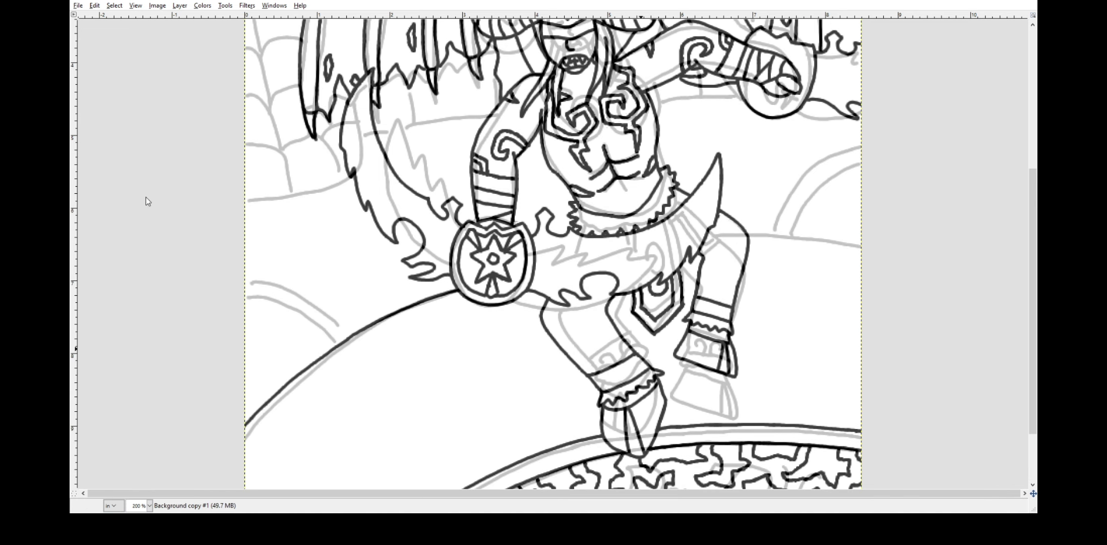
{"action": "left_click", "coordinate": [754, 250], "text": "shift"}
{"action": "key", "text": "ctrl+z"}
{"action": "left_click_drag", "start_coordinate": [751, 247], "coordinate": [864, 257]}
Ink the top and bottom edges of the stone wall behind the left wing and its lowest row of blocks.
{"action": "scroll", "coordinate": [746, 286], "scroll_direction": "up", "scroll_amount": 5}
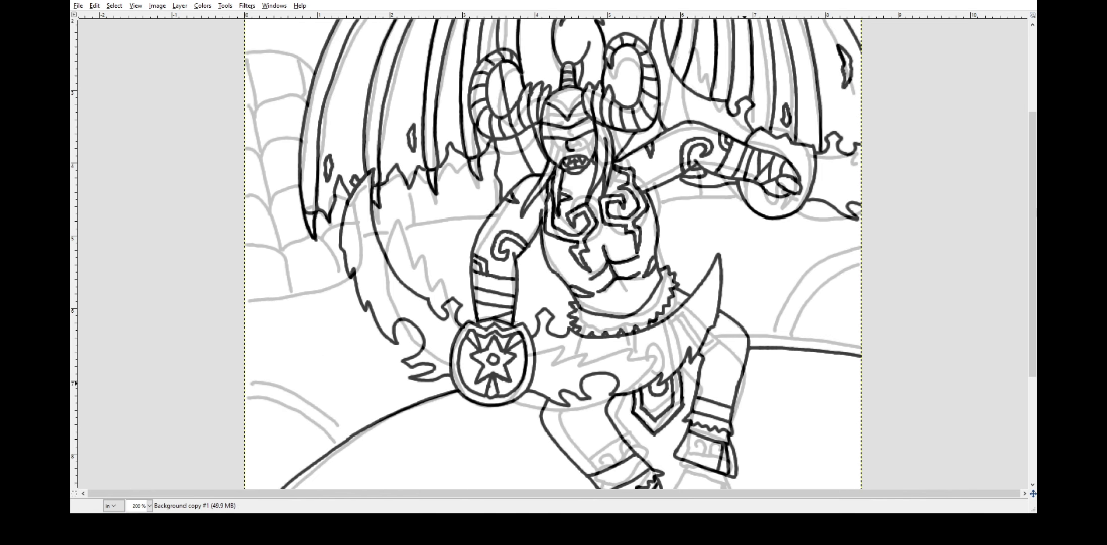
{"action": "left_click_drag", "start_coordinate": [321, 82], "coordinate": [258, 57]}
{"action": "left_click_drag", "start_coordinate": [246, 305], "coordinate": [356, 282]}
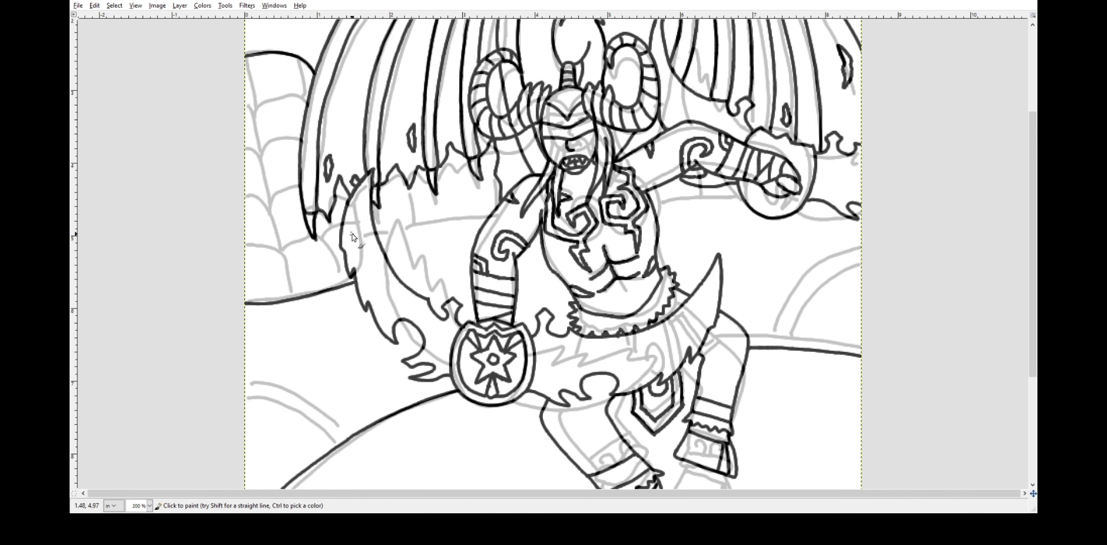
{"action": "mouse_move", "coordinate": [246, 245]}
{"action": "left_mouse_down"}
{"action": "mouse_move", "coordinate": [286, 269]}
{"action": "mouse_move", "coordinate": [291, 298]}
{"action": "left_mouse_up"}
{"action": "left_click_drag", "start_coordinate": [246, 196], "coordinate": [281, 250]}
{"action": "left_click_drag", "start_coordinate": [246, 149], "coordinate": [270, 205]}
{"action": "key", "text": "ctrl+z"}
{"action": "key", "text": "ctrl+z"}
{"action": "key", "text": "ctrl+z"}
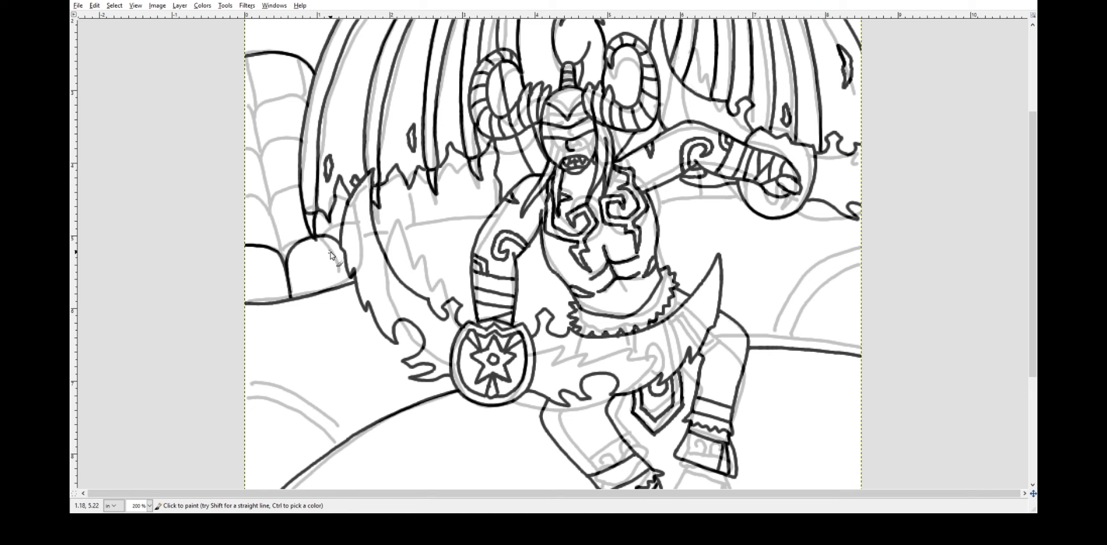
Try to ink the stone wall's long vertical seam and the curved joints of its upper block rows.
{"action": "left_click_drag", "start_coordinate": [246, 56], "coordinate": [279, 235]}
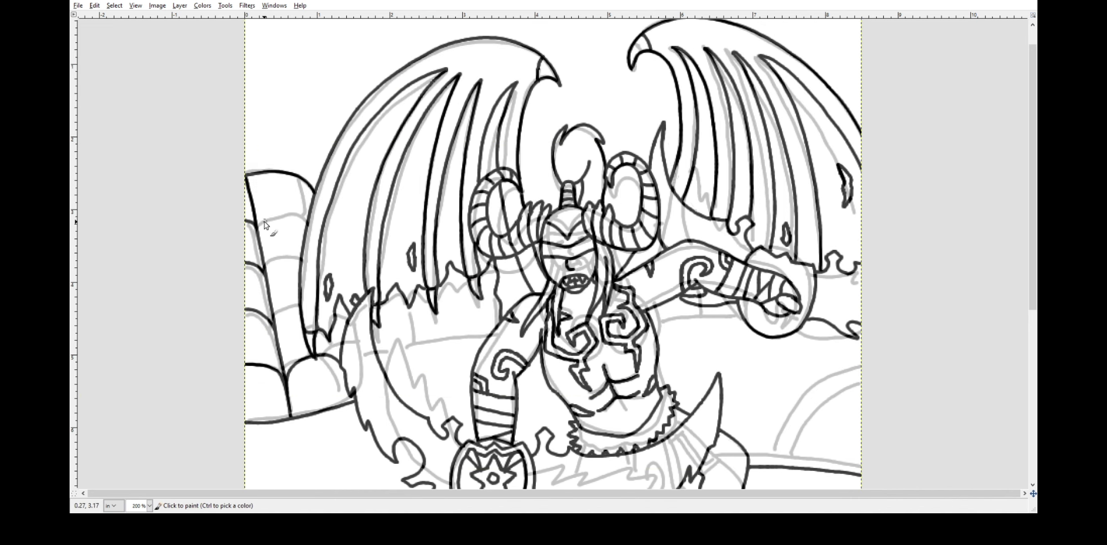
{"action": "left_click_drag", "start_coordinate": [259, 226], "coordinate": [309, 217]}
{"action": "key", "text": "ctrl+z"}
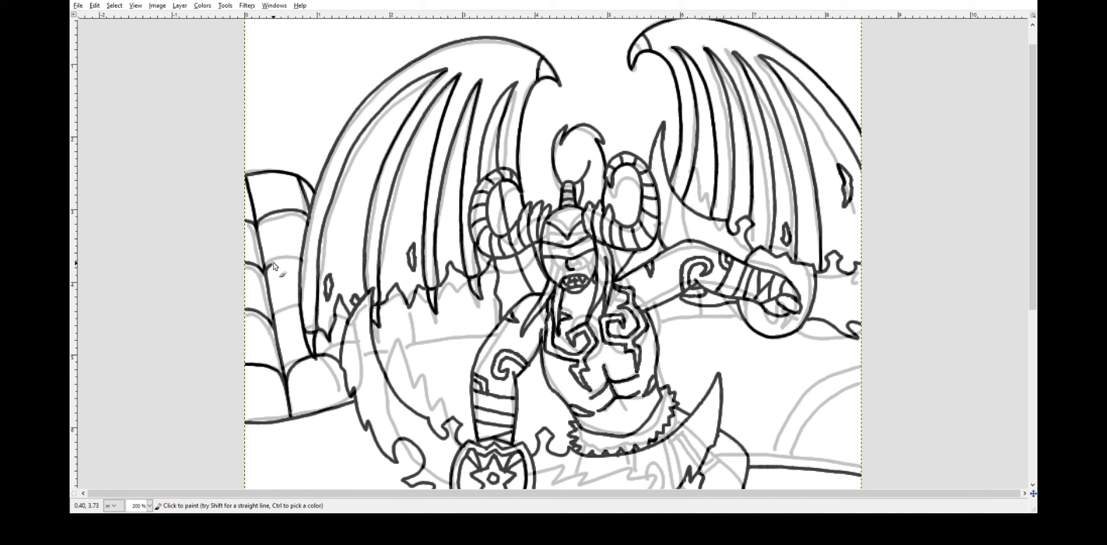
{"action": "key", "text": "ctrl+z"}
{"action": "left_click_drag", "start_coordinate": [265, 273], "coordinate": [301, 253]}
{"action": "key", "text": "ctrl+z"}
{"action": "key", "text": "ctrl+z"}
{"action": "key", "text": "ctrl+z"}
{"action": "key", "text": "ctrl+z"}
{"action": "key", "text": "ctrl+z"}
{"action": "key", "text": "ctrl+z"}
{"action": "key", "text": "ctrl+z"}
{"action": "key", "text": "ctrl+z"}
Try again to ink the wall's vertical seam with block joints on both sides of it.
{"action": "left_click_drag", "start_coordinate": [247, 174], "coordinate": [286, 383]}
{"action": "left_click_drag", "start_coordinate": [246, 309], "coordinate": [260, 312]}
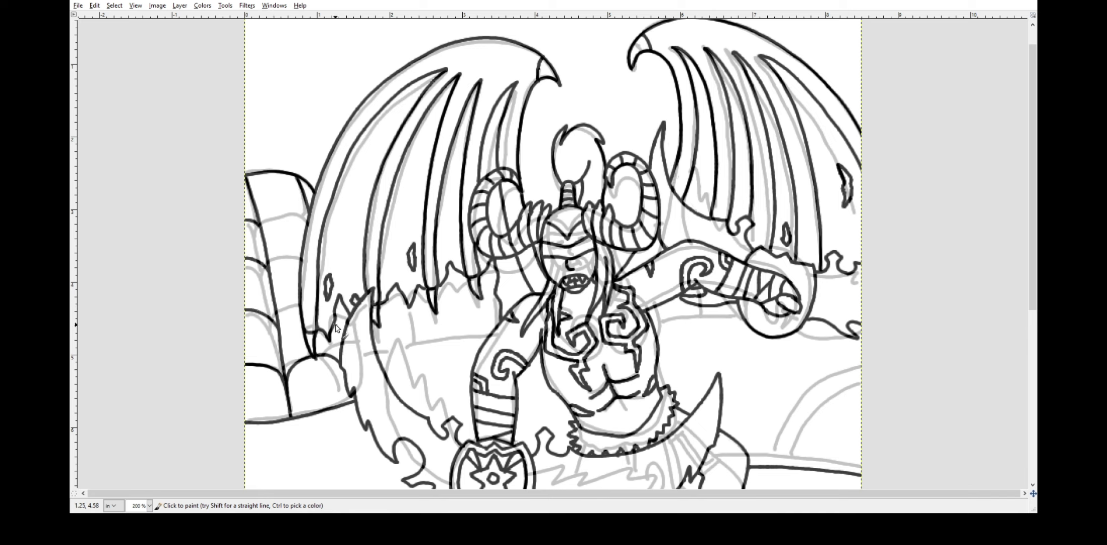
{"action": "left_click_drag", "start_coordinate": [295, 308], "coordinate": [300, 308]}
{"action": "left_click_drag", "start_coordinate": [269, 274], "coordinate": [301, 253]}
{"action": "left_click_drag", "start_coordinate": [260, 225], "coordinate": [304, 211]}
{"action": "key", "text": "ctrl+z"}
{"action": "key", "text": "ctrl+z"}
{"action": "key", "text": "ctrl+z"}
{"action": "key", "text": "ctrl+z"}
{"action": "key", "text": "ctrl+z"}
{"action": "key", "text": "ctrl+z"}
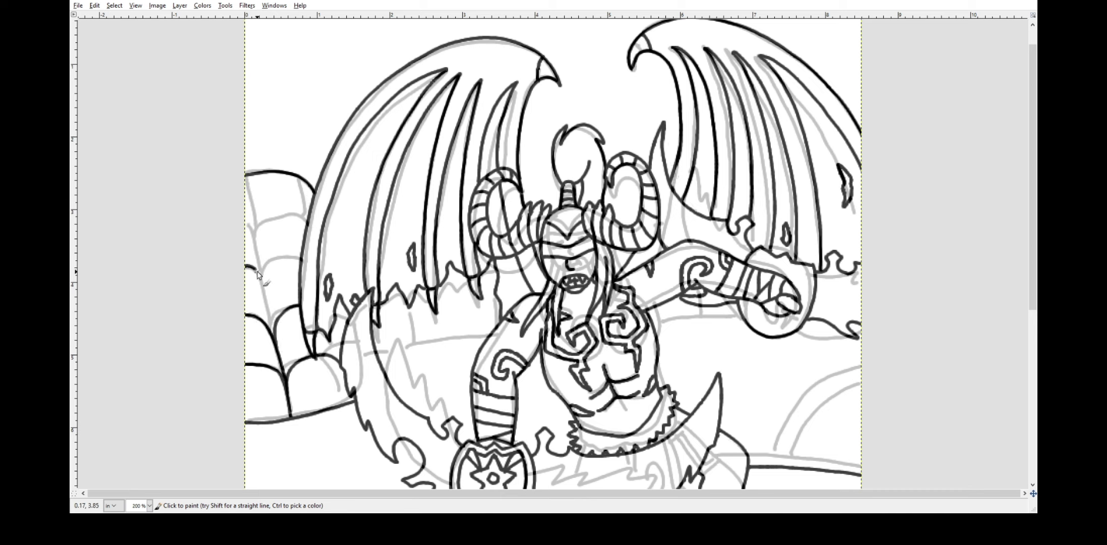
Ink the wall's vertical seam with its remaining block joints, and the horizon line running from the left blade past the raised arm.
{"action": "left_click_drag", "start_coordinate": [247, 175], "coordinate": [285, 375]}
{"action": "left_click_drag", "start_coordinate": [246, 311], "coordinate": [281, 316]}
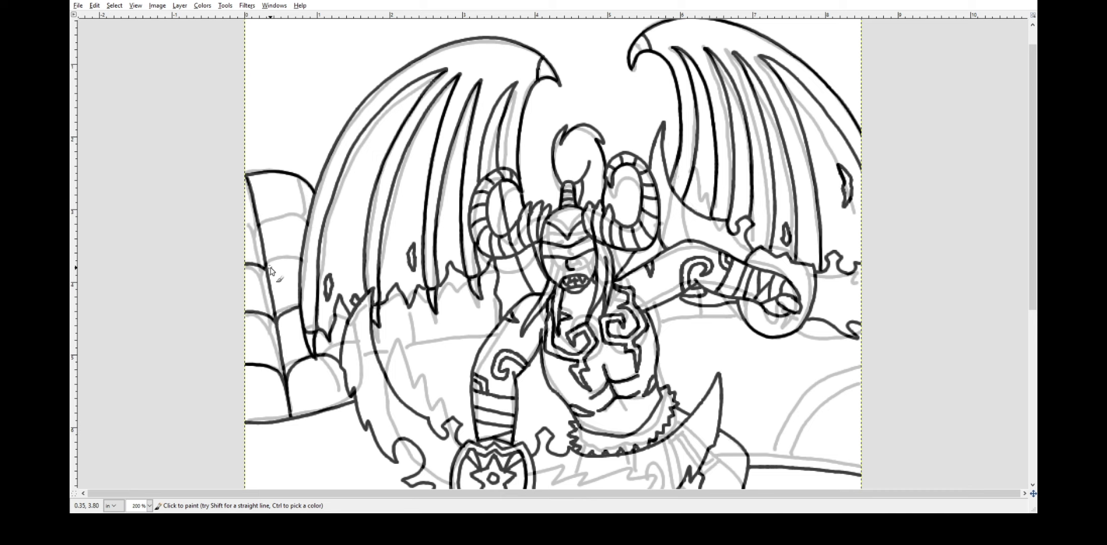
{"action": "left_click_drag", "start_coordinate": [268, 272], "coordinate": [301, 254]}
{"action": "left_click_drag", "start_coordinate": [246, 222], "coordinate": [262, 228]}
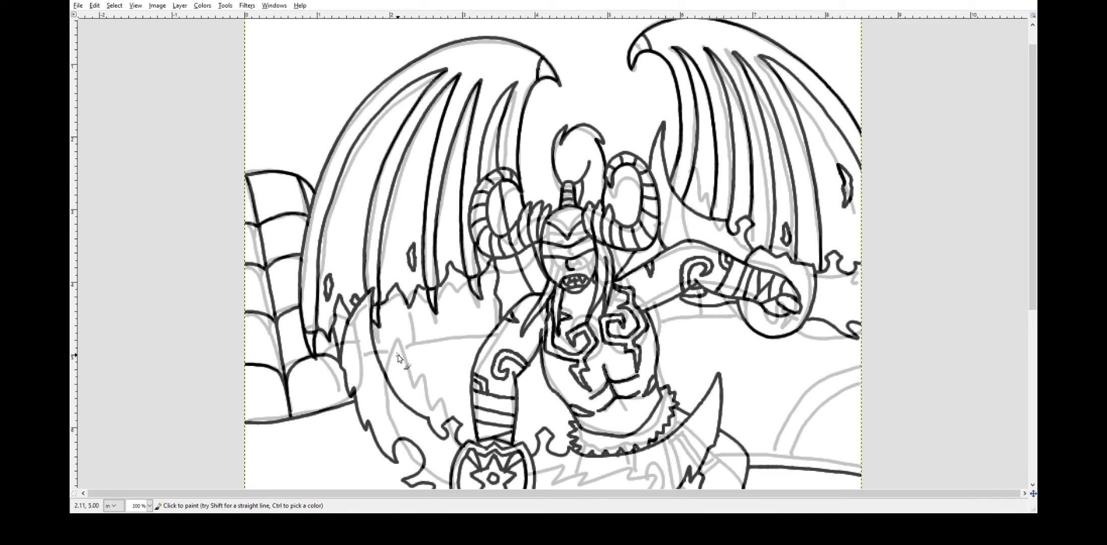
{"action": "left_click_drag", "start_coordinate": [391, 348], "coordinate": [694, 304]}
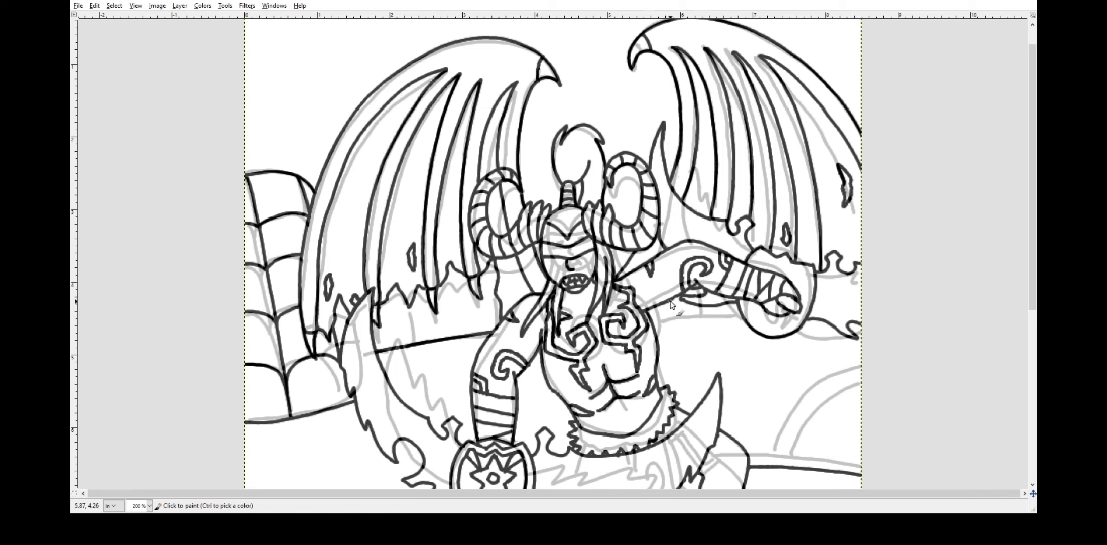
{"action": "left_click_drag", "start_coordinate": [668, 306], "coordinate": [690, 302]}
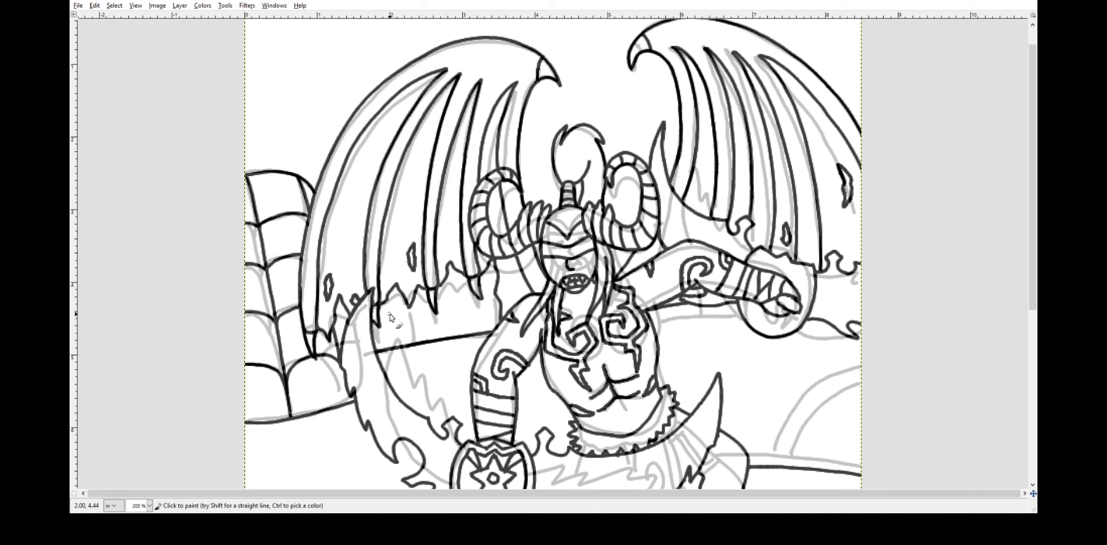
Try to ink the background lines between the left wing's ragged edge and the horizon.
{"action": "left_click_drag", "start_coordinate": [400, 315], "coordinate": [394, 348]}
{"action": "left_click_drag", "start_coordinate": [401, 329], "coordinate": [418, 343]}
{"action": "left_click_drag", "start_coordinate": [474, 265], "coordinate": [456, 317]}
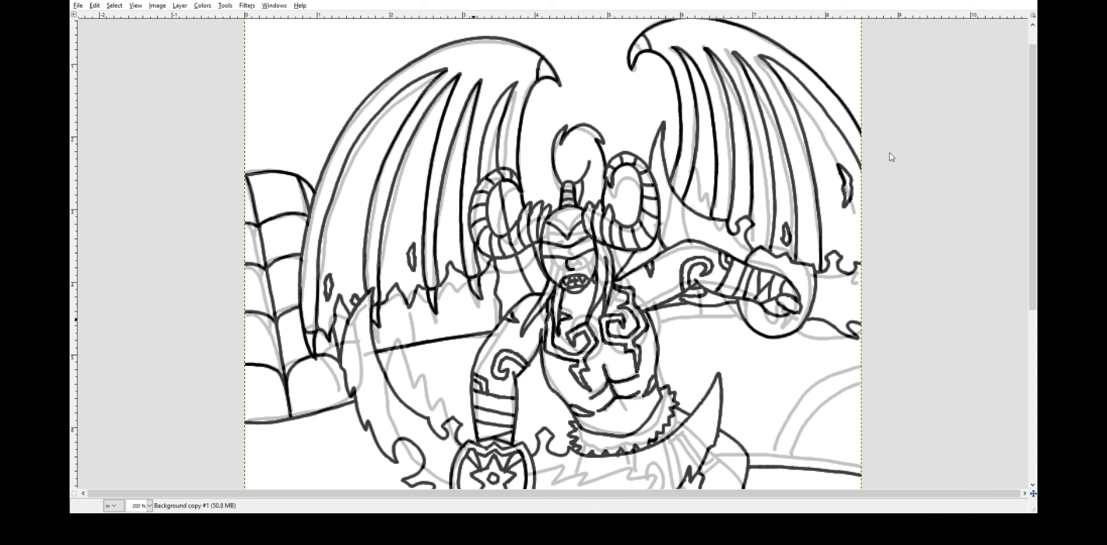
{"action": "key", "text": "ctrl+z"}
{"action": "key", "text": "ctrl+z"}
{"action": "key", "text": "ctrl+z"}
{"action": "key", "text": "ctrl+z"}
{"action": "scroll", "coordinate": [474, 348], "scroll_direction": "up", "scroll_amount": 1}
{"action": "key", "text": "1"}
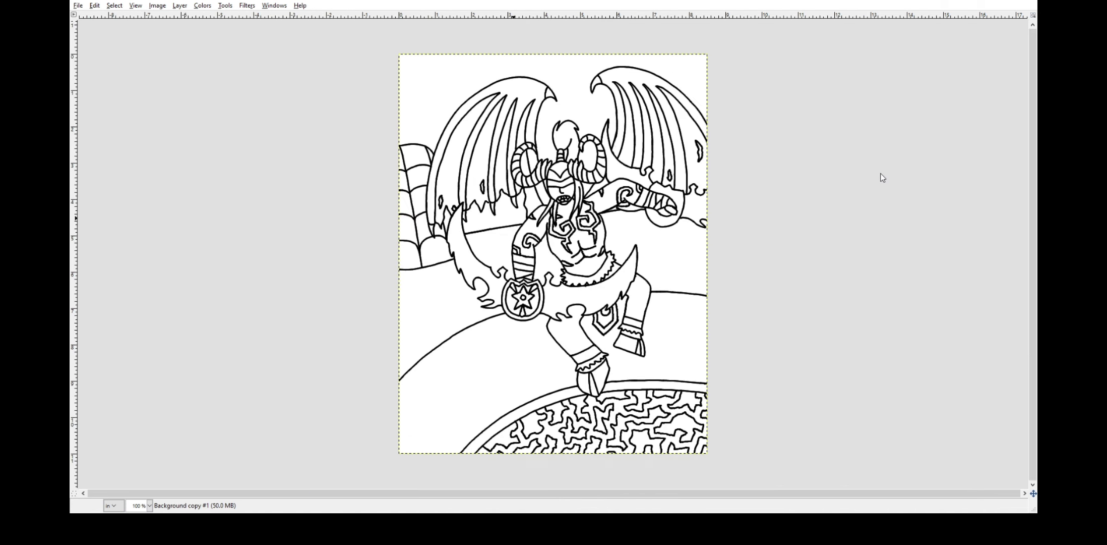
{"action": "key", "text": "2"}
{"action": "key", "text": "ctrl+z"}
Ink the double background arcs at the left and right edges of the canvas.
{"action": "left_click_drag", "start_coordinate": [246, 378], "coordinate": [348, 420]}
{"action": "left_click_drag", "start_coordinate": [793, 331], "coordinate": [861, 245]}
{"action": "left_click_drag", "start_coordinate": [776, 333], "coordinate": [811, 256]}
{"action": "key", "text": "1"}
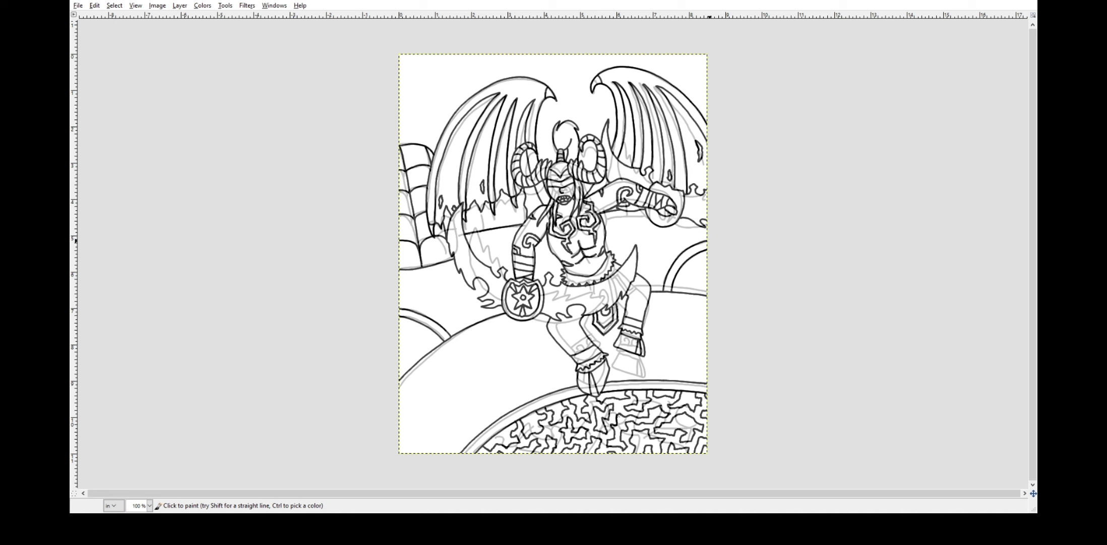
Paste the demon reference picture and place it in the canvas's lower-left corner.
{"action": "key", "text": "ctrl+v"}
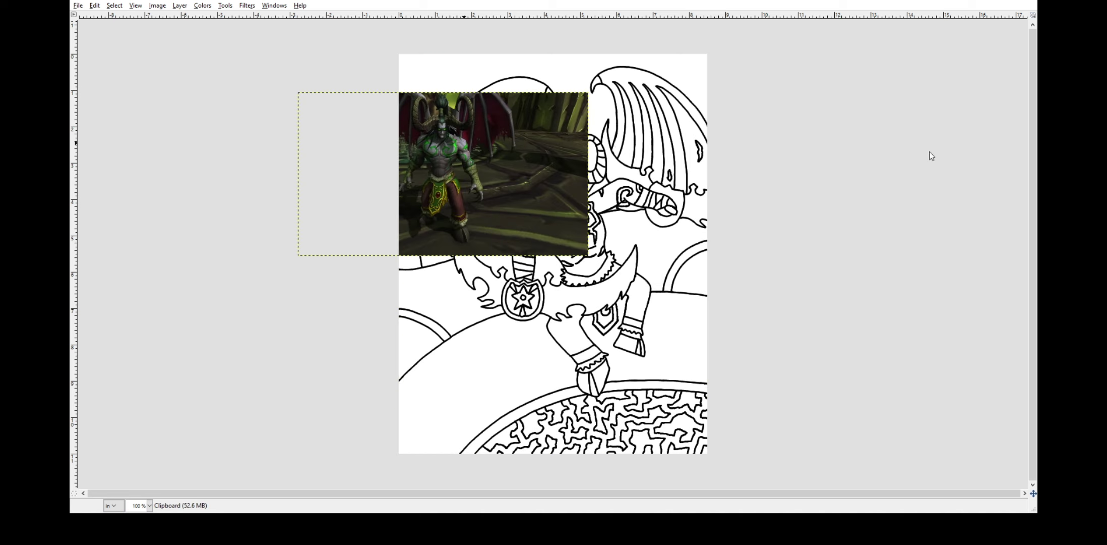
{"action": "left_click_drag", "start_coordinate": [513, 201], "coordinate": [486, 455]}
{"action": "left_click", "coordinate": [562, 173]}
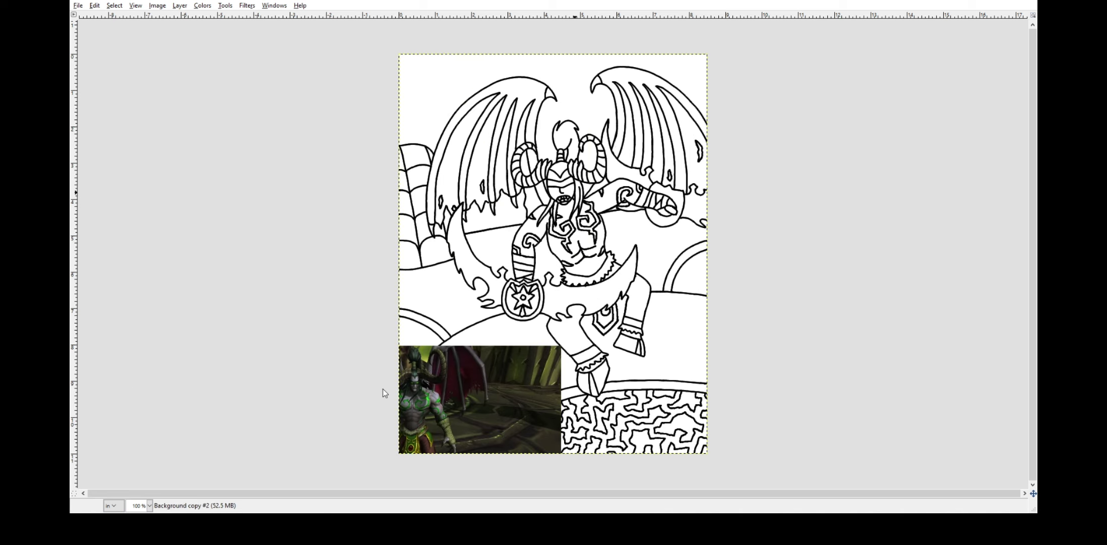
Fill the demon's face, torso, arms, wing bones and ankles with muted purple.
{"action": "left_click", "coordinate": [555, 191]}
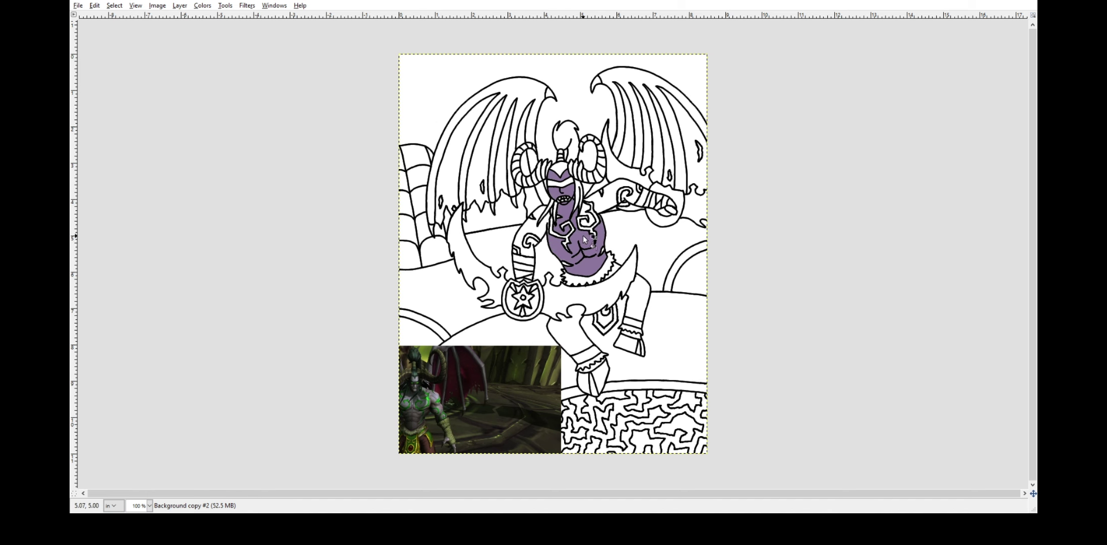
{"action": "left_click", "coordinate": [532, 246]}
{"action": "scroll", "coordinate": [524, 252], "scroll_direction": "up", "scroll_amount": 2}
{"action": "left_click", "coordinate": [477, 251]}
{"action": "left_click", "coordinate": [625, 175]}
{"action": "left_click", "coordinate": [660, 151]}
{"action": "left_click_drag", "start_coordinate": [1033, 263], "coordinate": [1033, 354]}
{"action": "left_click", "coordinate": [711, 251]}
{"action": "left_click", "coordinate": [636, 318]}
Fill the left wing's membrane sections with dark red.
{"action": "key", "text": "1"}
{"action": "key", "text": "2"}
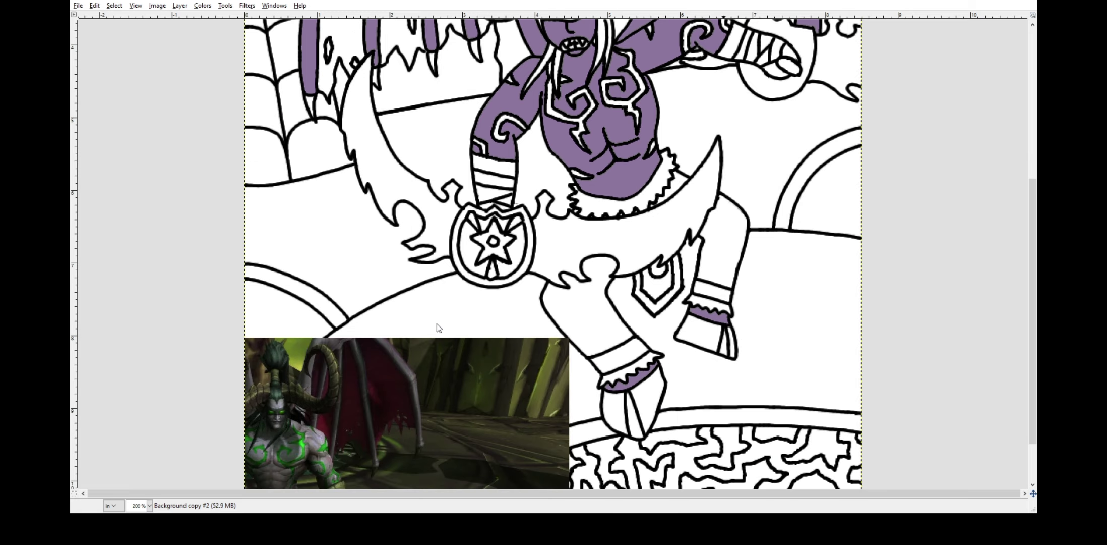
{"action": "scroll", "coordinate": [434, 334], "scroll_direction": "up", "scroll_amount": 5}
{"action": "left_click", "coordinate": [391, 101]}
{"action": "left_click", "coordinate": [456, 80]}
{"action": "left_click", "coordinate": [497, 114]}
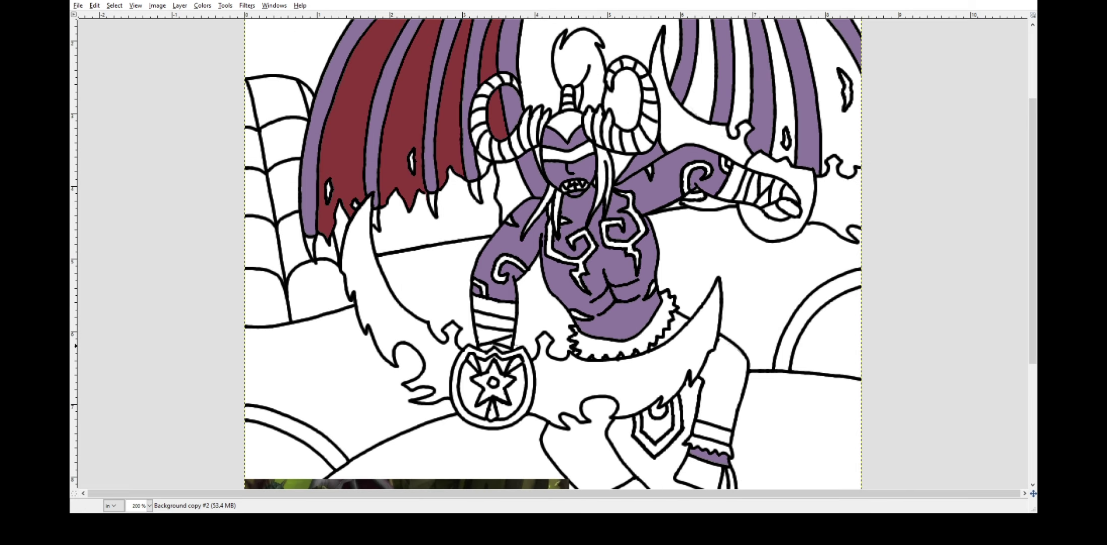
{"action": "left_click", "coordinate": [504, 213]}
Fill the right wing's membrane sections with dark red.
{"action": "left_click_drag", "start_coordinate": [1033, 237], "coordinate": [1033, 179]}
{"action": "left_click", "coordinate": [706, 212]}
{"action": "key", "text": "ctrl+z"}
{"action": "left_click", "coordinate": [703, 157]}
{"action": "left_click", "coordinate": [734, 151]}
{"action": "left_click", "coordinate": [775, 145]}
{"action": "left_click", "coordinate": [813, 138]}
{"action": "key", "text": "3"}
{"action": "scroll", "coordinate": [187, 171], "scroll_direction": "up", "scroll_amount": 6}
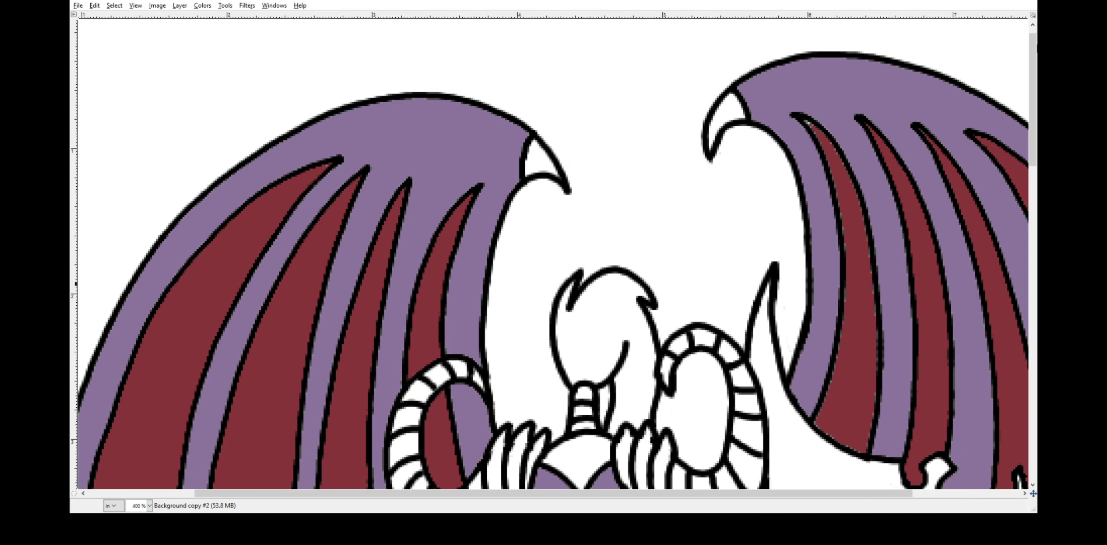
Pick a colour from the horn in the reference picture.
{"action": "scroll", "coordinate": [186, 171], "scroll_direction": "down", "scroll_amount": 5}
{"action": "key", "text": "2"}
{"action": "scroll", "coordinate": [212, 149], "scroll_direction": "down", "scroll_amount": 5}
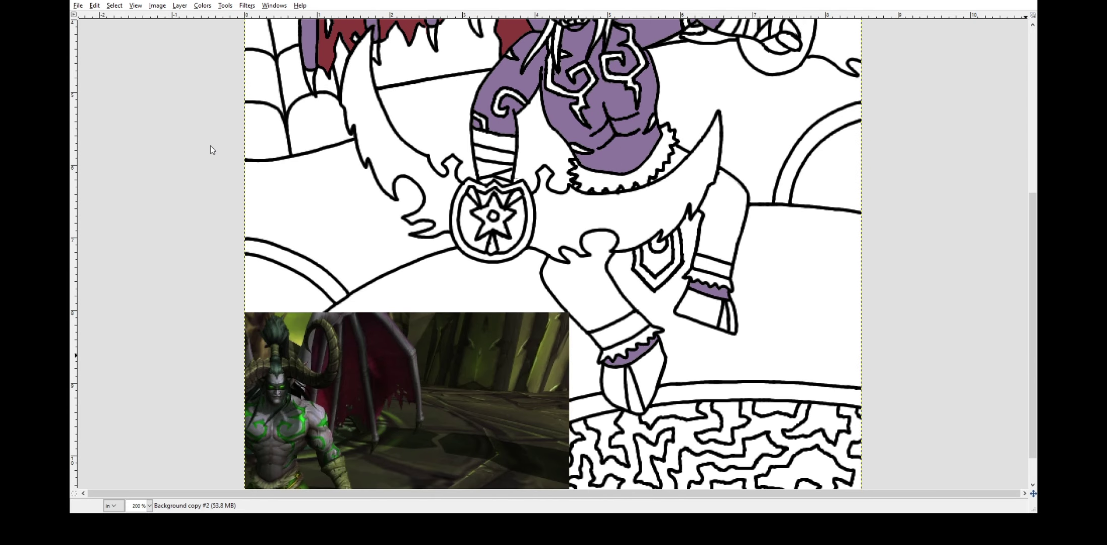
{"action": "key", "text": "o"}
{"action": "left_click", "coordinate": [337, 327]}
{"action": "left_click_drag", "start_coordinate": [1035, 231], "coordinate": [1037, 141]}
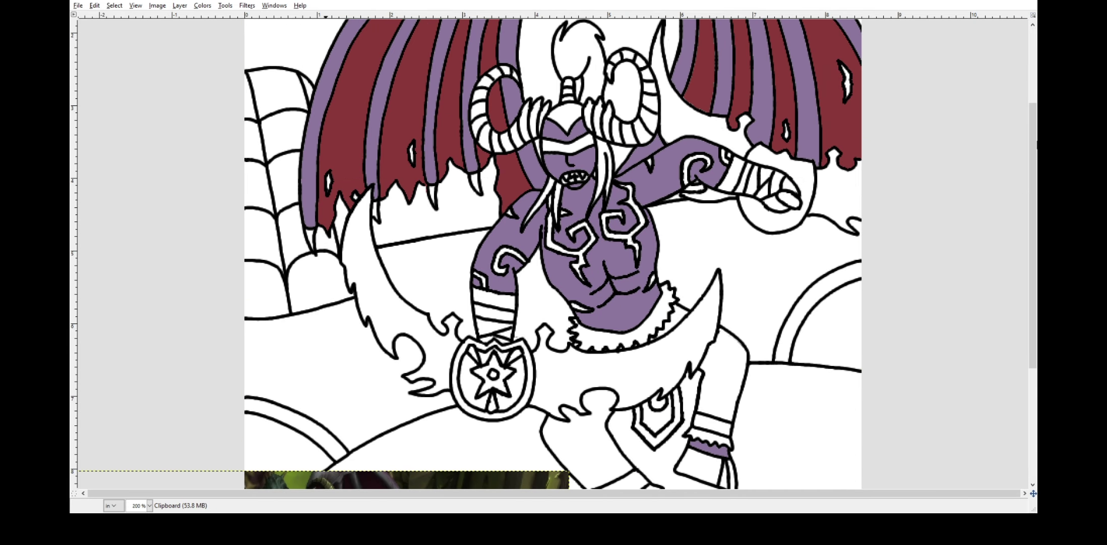
Try to fill the first segments at the base of the left horn.
{"action": "left_click", "coordinate": [545, 114]}
{"action": "left_click", "coordinate": [537, 117]}
{"action": "key", "text": "ctrl+z"}
{"action": "key", "text": "ctrl+z"}
Fill every segment of the left horn with pale olive, from its base to its tip.
{"action": "left_click", "coordinate": [545, 114]}
{"action": "left_click", "coordinate": [538, 118]}
{"action": "left_click", "coordinate": [528, 125]}
{"action": "left_click", "coordinate": [517, 137]}
{"action": "mouse_move", "coordinate": [1032, 202]}
{"action": "left_mouse_down"}
{"action": "mouse_move", "coordinate": [1027, 230]}
{"action": "mouse_move", "coordinate": [1030, 193]}
{"action": "left_mouse_up"}
{"action": "left_click", "coordinate": [507, 162]}
{"action": "left_click", "coordinate": [496, 164]}
{"action": "left_click", "coordinate": [485, 158]}
{"action": "left_click", "coordinate": [478, 145]}
{"action": "left_click", "coordinate": [485, 104]}
{"action": "left_click", "coordinate": [505, 92]}
{"action": "left_click", "coordinate": [513, 95]}
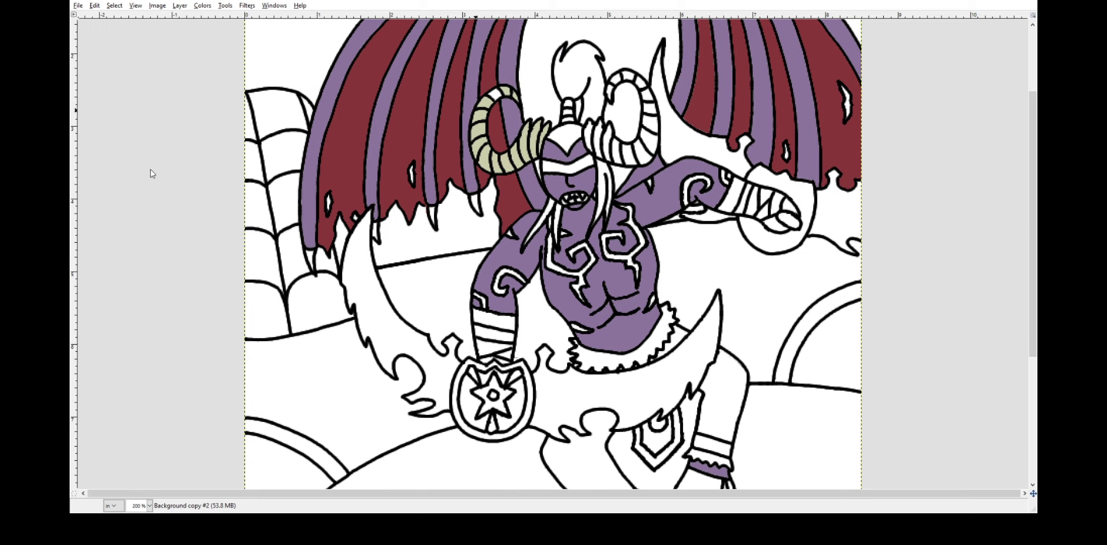
Fill the right horn's segments with the same pale olive, from its base to its tip.
{"action": "left_click", "coordinate": [588, 134]}
{"action": "left_click", "coordinate": [597, 137]}
{"action": "left_click", "coordinate": [606, 143]}
{"action": "left_click", "coordinate": [628, 154]}
{"action": "left_click", "coordinate": [644, 153]}
{"action": "left_click", "coordinate": [652, 133]}
{"action": "left_click", "coordinate": [649, 107]}
{"action": "left_click", "coordinate": [625, 75]}
Paste the reference picture again over the canvas's lower-left area and anchor it.
{"action": "scroll", "coordinate": [123, 148], "scroll_direction": "down", "scroll_amount": 6}
{"action": "key", "text": "ctrl+v"}
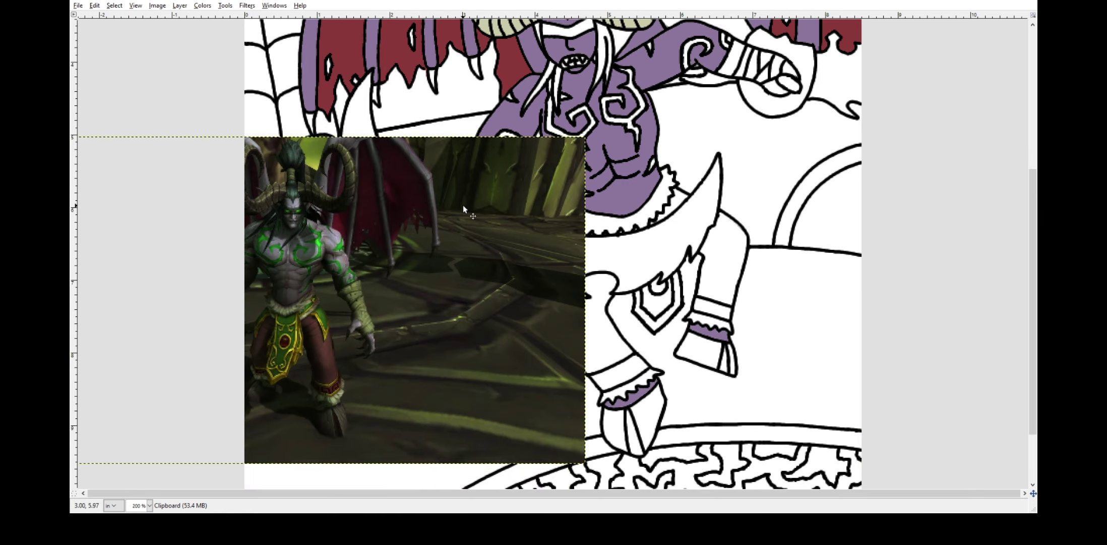
{"action": "scroll", "coordinate": [437, 355], "scroll_direction": "up", "scroll_amount": 6}
{"action": "key", "text": "ctrl+h"}
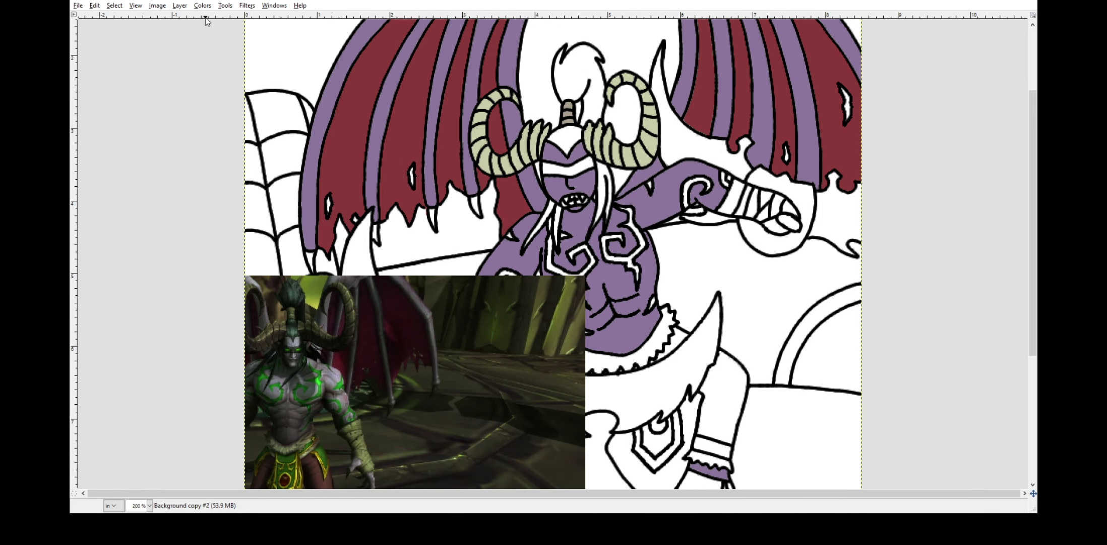
Fill the demon's topknot, scalp and hanging hair strands with dark gray.
{"action": "left_click", "coordinate": [586, 69]}
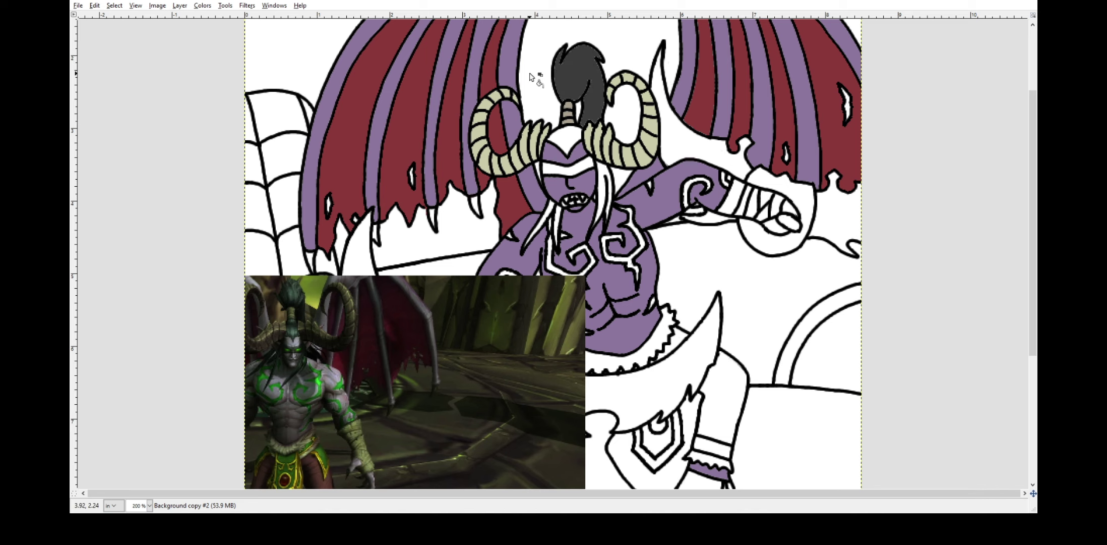
{"action": "key", "text": "ctrl+z"}
{"action": "left_click", "coordinate": [572, 76]}
{"action": "left_click", "coordinate": [574, 138]}
{"action": "left_click", "coordinate": [541, 222]}
{"action": "left_click", "coordinate": [557, 220]}
{"action": "left_click", "coordinate": [600, 202]}
Paint the raised forearm's wraps pale olive and darken both horns to a deeper olive.
{"action": "key", "text": "p"}
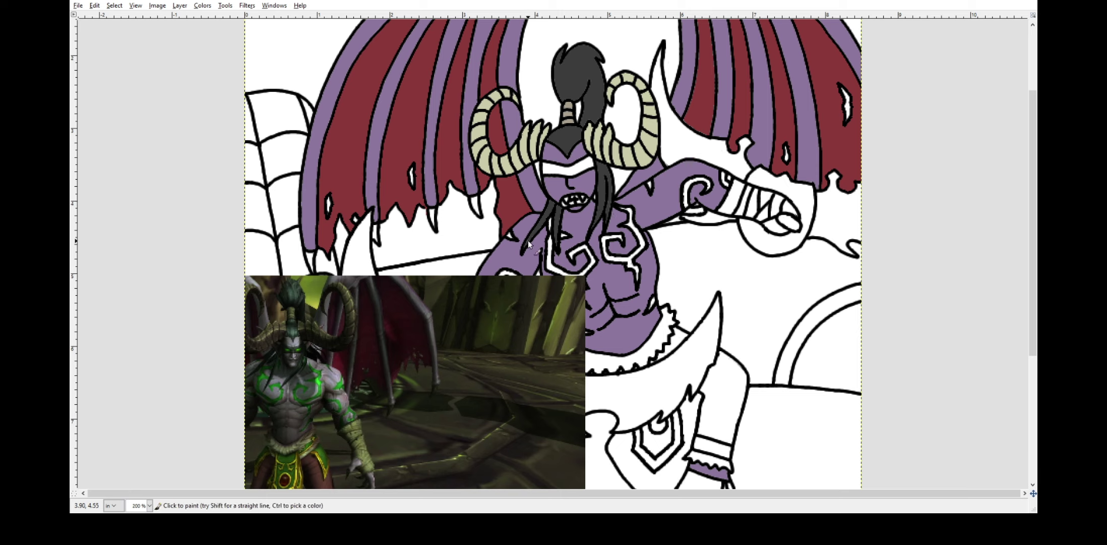
{"action": "left_click_drag", "start_coordinate": [738, 187], "coordinate": [798, 225]}
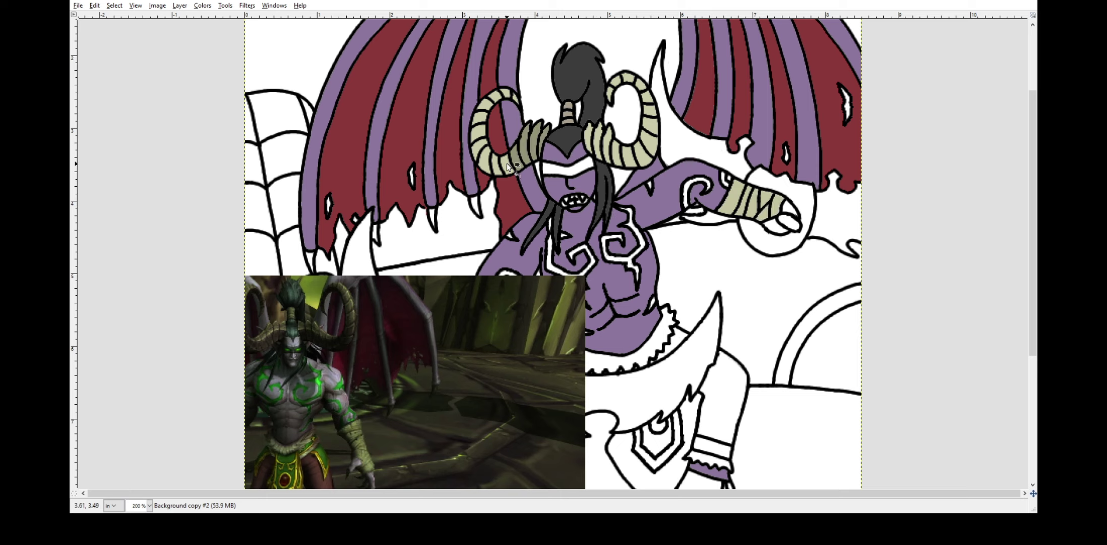
{"action": "left_click", "coordinate": [497, 91]}
{"action": "left_click_drag", "start_coordinate": [499, 96], "coordinate": [625, 88]}
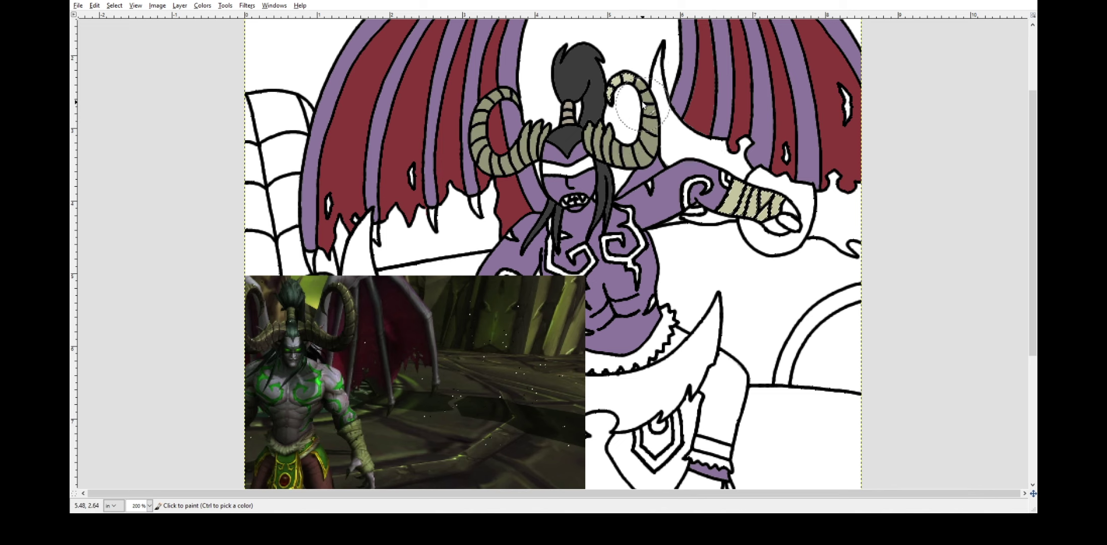
{"action": "key", "text": "ctrl+a"}
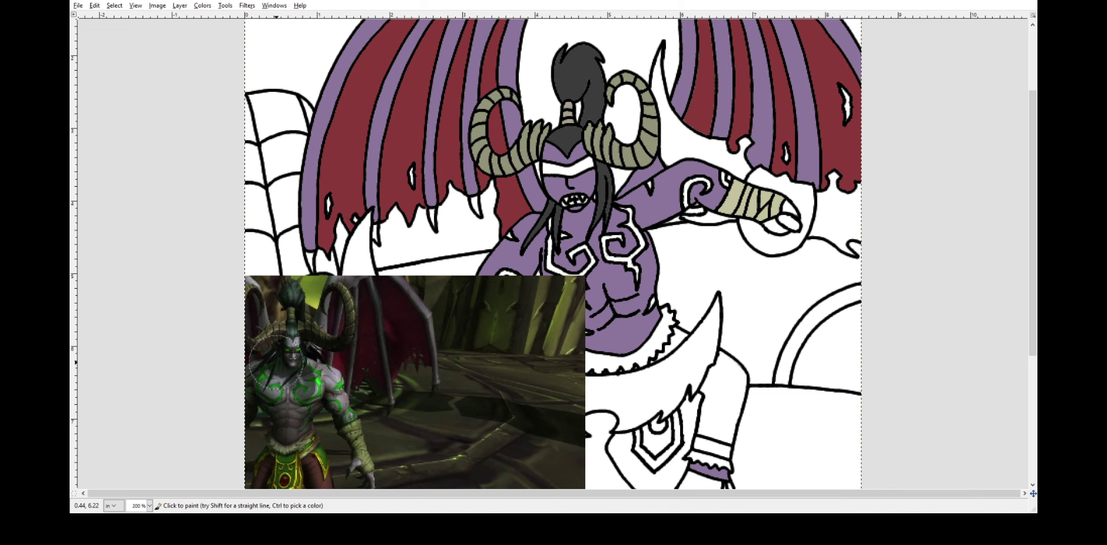
Undo the recent fills back to the state before the reference picture was pasted.
{"action": "key", "text": "ctrl+z"}
{"action": "key", "text": "ctrl+z"}
{"action": "key", "text": "ctrl+z"}
{"action": "key", "text": "ctrl+z"}
{"action": "key", "text": "ctrl+z"}
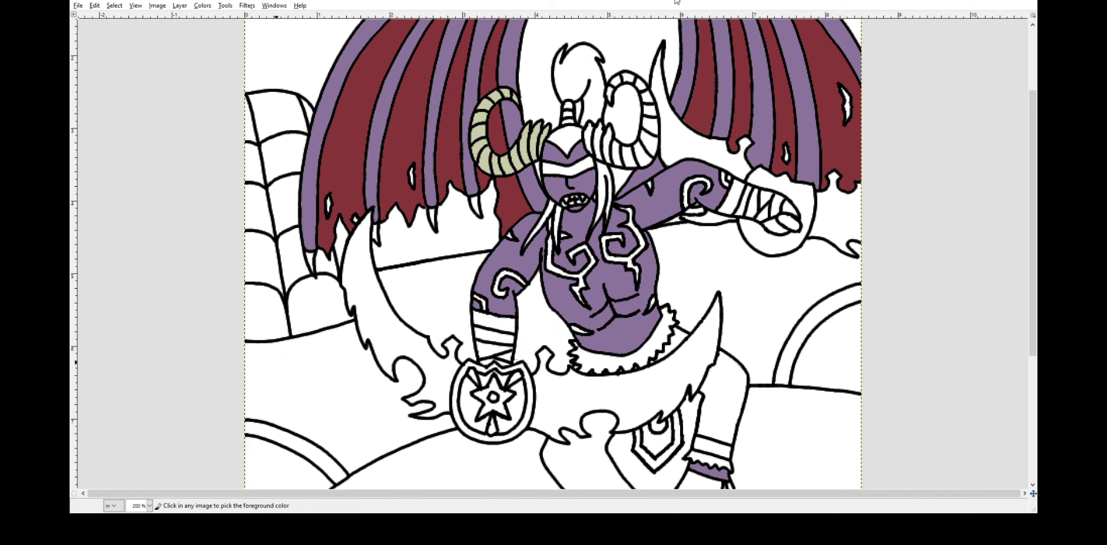
{"action": "key", "text": "ctrl+z"}
Fill both horns with the darker olive and the raised forearm's wraps with pale olive.
{"action": "left_click_drag", "start_coordinate": [516, 96], "coordinate": [545, 132]}
{"action": "left_click_drag", "start_coordinate": [588, 135], "coordinate": [631, 157]}
{"action": "left_click_drag", "start_coordinate": [726, 196], "coordinate": [775, 204]}
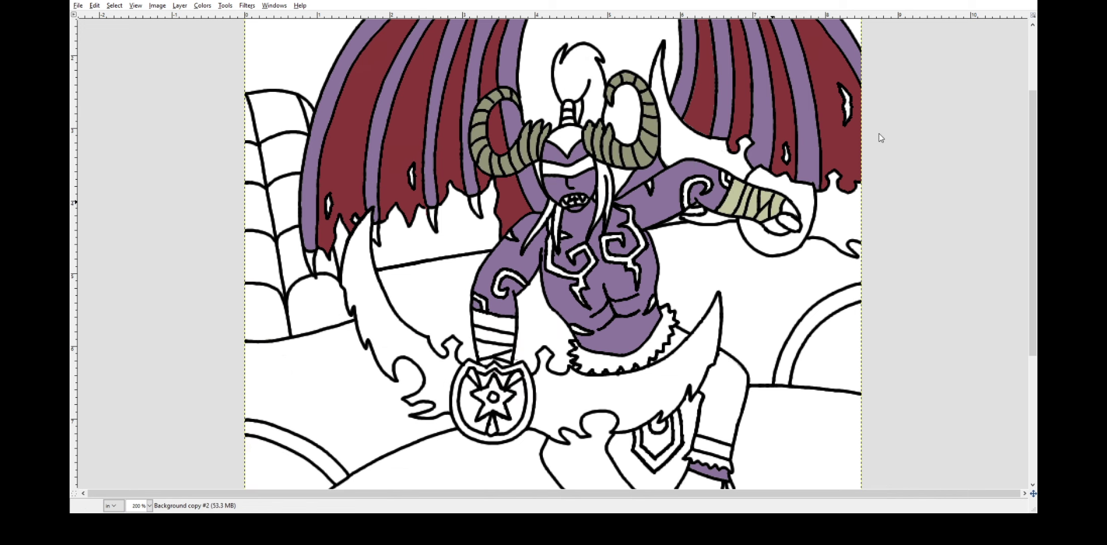
Fill the topknot, scalp and hanging hair strands with dark gray and place the reference picture over the canvas's lower-left area.
{"action": "left_click", "coordinate": [578, 73]}
{"action": "left_click", "coordinate": [565, 135]}
{"action": "left_click", "coordinate": [540, 224]}
{"action": "left_click", "coordinate": [556, 222]}
{"action": "left_click", "coordinate": [607, 209]}
{"action": "scroll", "coordinate": [604, 152], "scroll_direction": "down", "scroll_amount": 4}
{"action": "scroll", "coordinate": [604, 152], "scroll_direction": "up", "scroll_amount": 3}
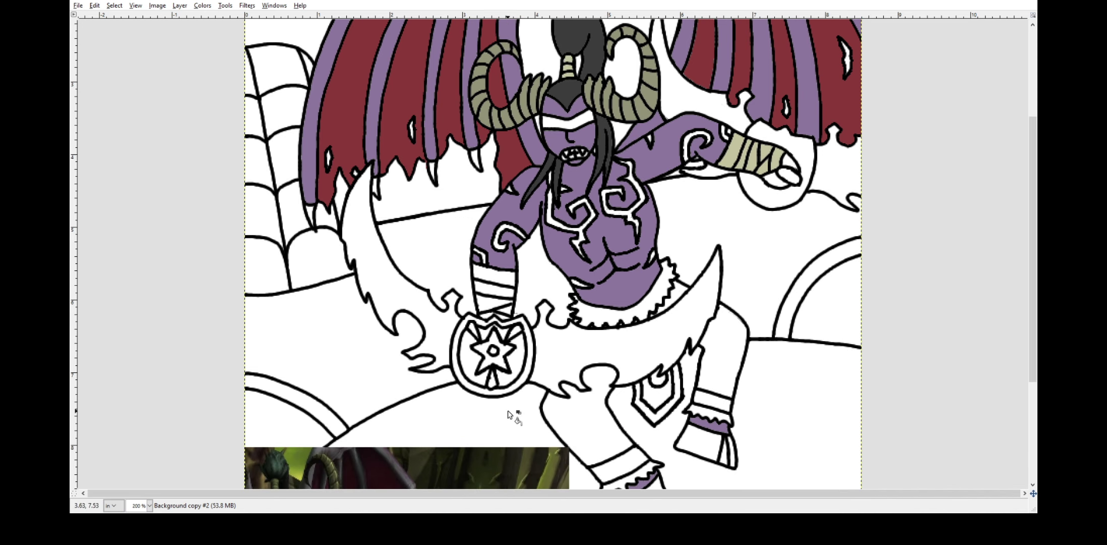
Fill the lowered forearm's wraps with pale olive and the raised hand with the purple skin colour.
{"action": "left_click_drag", "start_coordinate": [494, 269], "coordinate": [497, 288]}
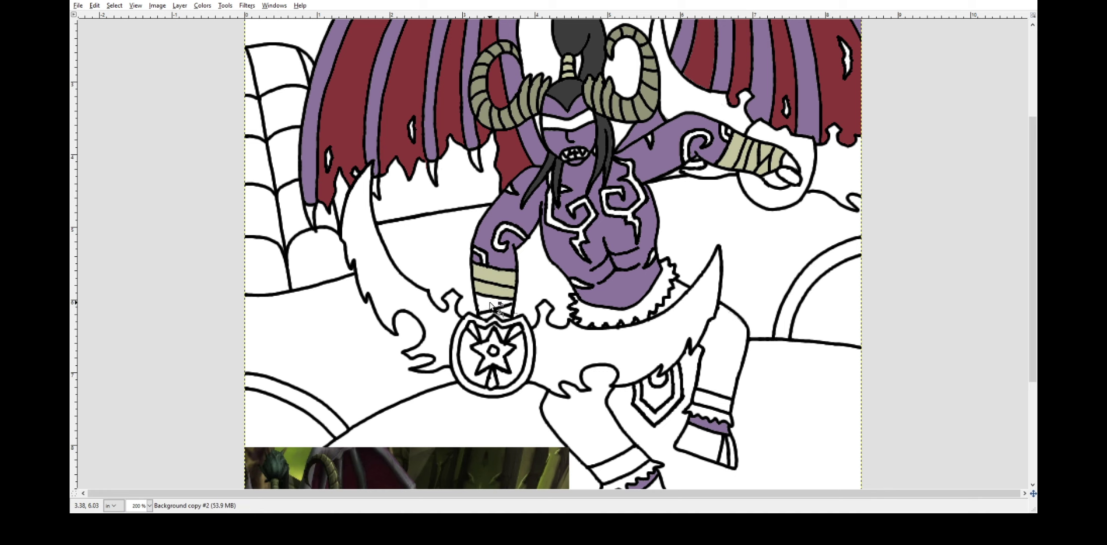
{"action": "left_click", "coordinate": [507, 308]}
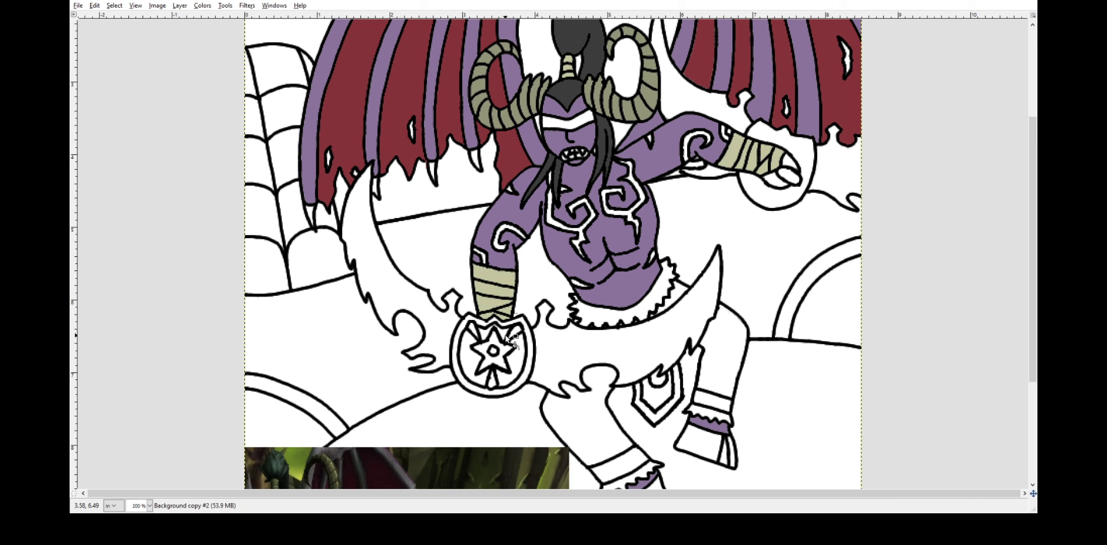
{"action": "mouse_move", "coordinate": [1033, 283]}
{"action": "left_mouse_down"}
{"action": "mouse_move", "coordinate": [1033, 314]}
{"action": "mouse_move", "coordinate": [1033, 283]}
{"action": "left_mouse_up"}
{"action": "left_click", "coordinate": [777, 180]}
{"action": "left_click", "coordinate": [789, 161]}
Fill the demon's jagged fur waistband with a pale cream colour.
{"action": "key", "text": "shift+e"}
{"action": "scroll", "coordinate": [218, 138], "scroll_direction": "down", "scroll_amount": 5}
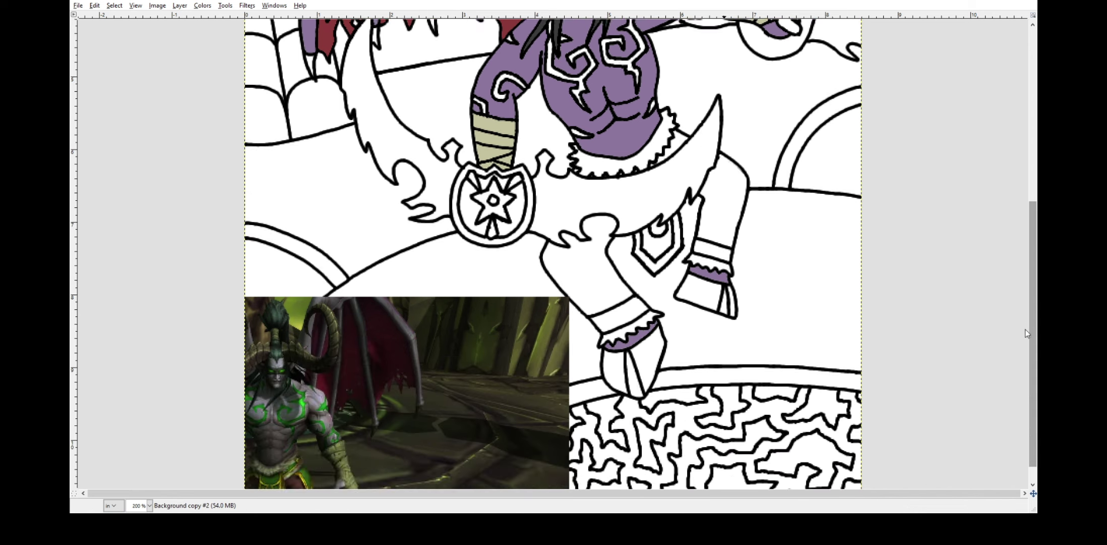
{"action": "scroll", "coordinate": [218, 137], "scroll_direction": "up", "scroll_amount": 1}
{"action": "scroll", "coordinate": [149, 203], "scroll_direction": "down", "scroll_amount": 1}
{"action": "left_click", "coordinate": [644, 174]}
{"action": "key", "text": "ctrl+z"}
{"action": "left_click", "coordinate": [600, 166]}
{"action": "key", "text": "p"}
{"action": "scroll", "coordinate": [507, 413], "scroll_direction": "down", "scroll_amount": 1}
{"action": "left_click", "coordinate": [672, 125]}
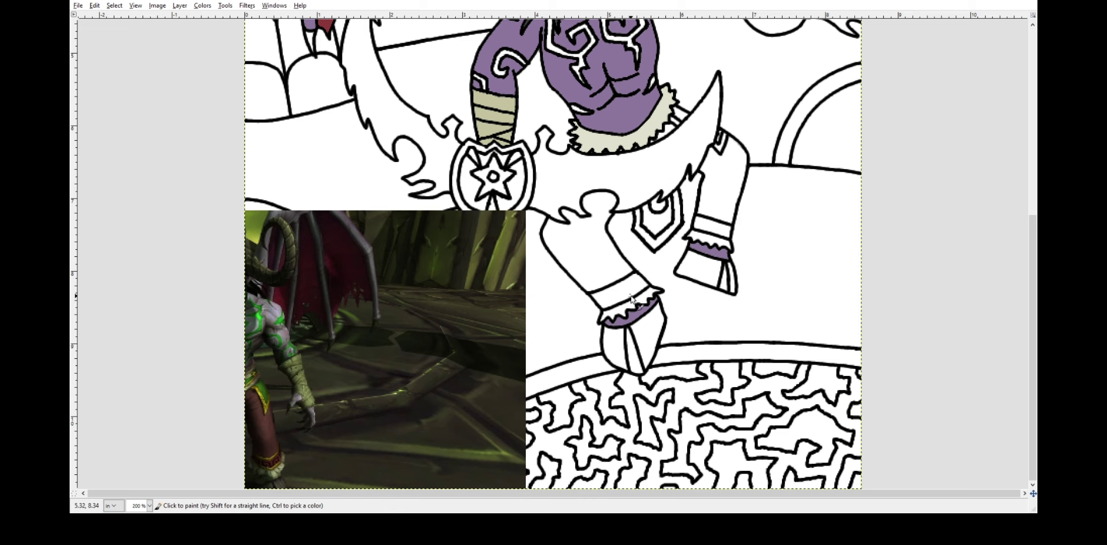
Fill both trouser legs and the hip area under the fur waistband with dark reddish brown.
{"action": "key", "text": "shift+b"}
{"action": "left_click", "coordinate": [585, 242]}
{"action": "left_click", "coordinate": [721, 191]}
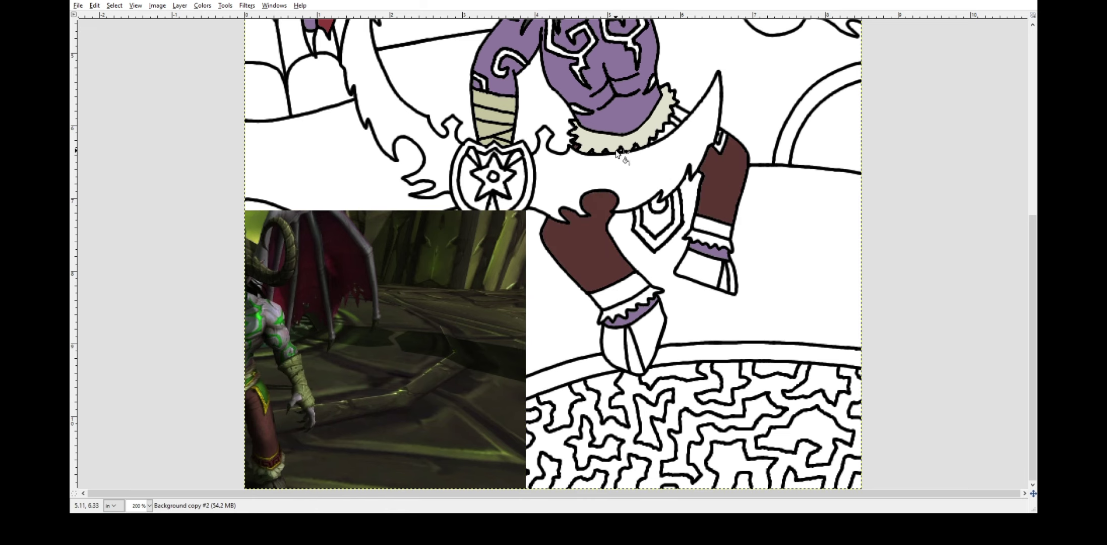
{"action": "double_click", "coordinate": [622, 151]}
{"action": "key", "text": "ctrl+z"}
{"action": "key", "text": "ctrl+z"}
{"action": "left_click", "coordinate": [662, 135]}
Fill both trouser cuffs with the same reddish brown and paint a dark red meander pattern on them.
{"action": "key", "text": "3"}
{"action": "key", "text": "p"}
{"action": "left_click", "coordinate": [150, 505]}
{"action": "left_click", "coordinate": [145, 444]}
{"action": "key", "text": "shift+b"}
{"action": "left_click", "coordinate": [711, 226]}
{"action": "left_click", "coordinate": [629, 289]}
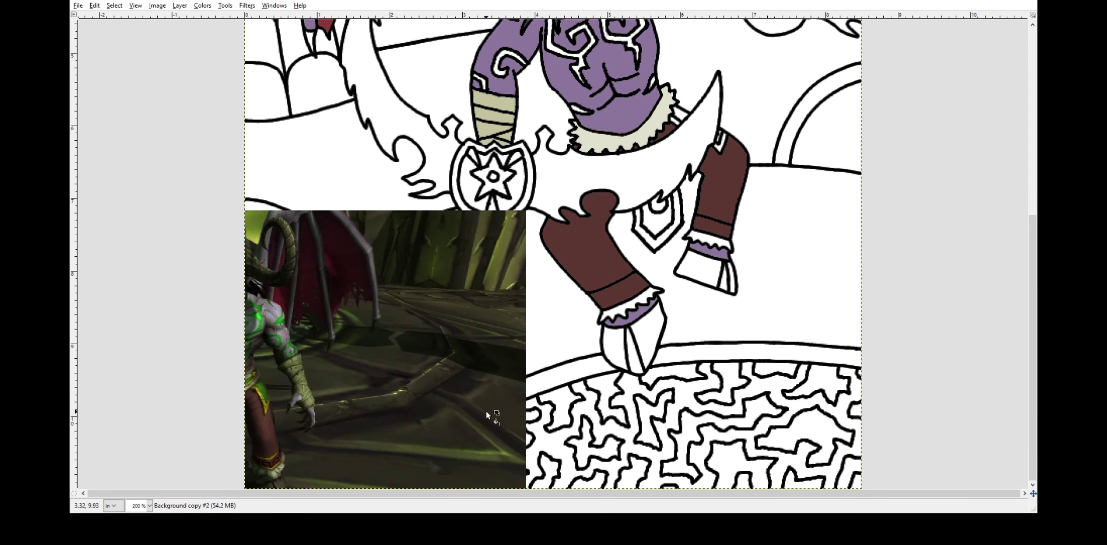
{"action": "key", "text": "p"}
{"action": "left_click_drag", "start_coordinate": [604, 304], "coordinate": [625, 291]}
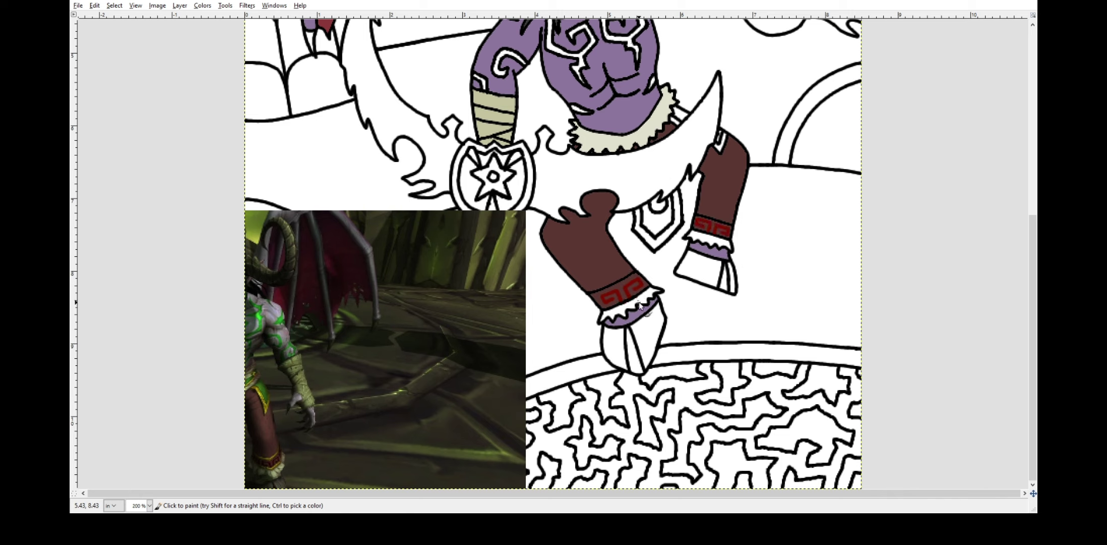
Fill the fur trims above the hooves with cream and colour the hip cloth green with a yellow border.
{"action": "left_click", "coordinate": [138, 163]}
{"action": "left_click", "coordinate": [648, 298]}
{"action": "left_click", "coordinate": [703, 238]}
{"action": "left_click", "coordinate": [216, 134]}
{"action": "left_click", "coordinate": [933, 195]}
{"action": "left_click", "coordinate": [261, 385]}
{"action": "left_click", "coordinate": [138, 161]}
{"action": "key", "text": "Page_Down"}
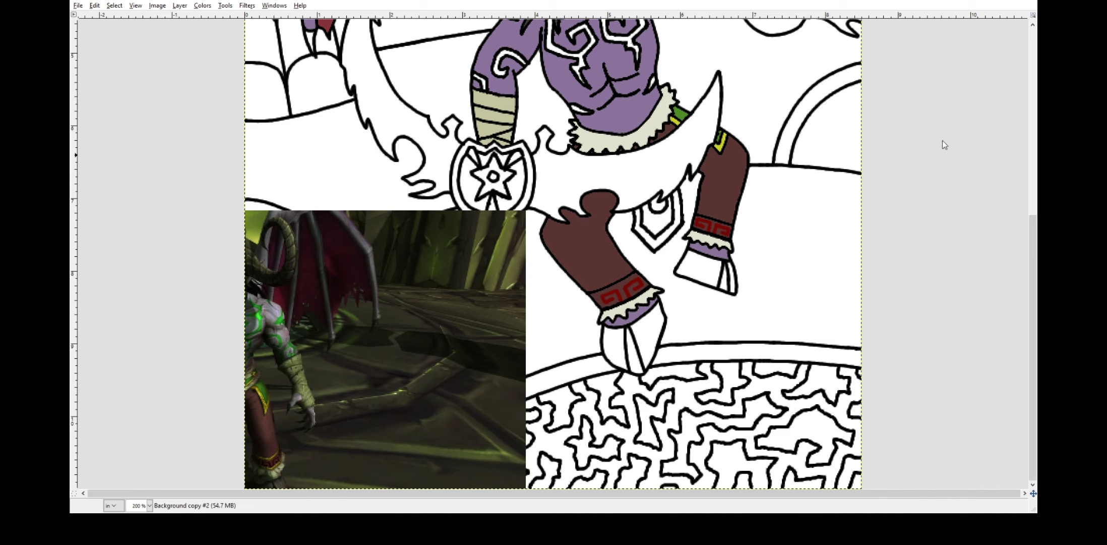
Colour the hanging loincloth green with a yellow border and paint its gem dark red.
{"action": "left_click", "coordinate": [655, 219]}
{"action": "left_click", "coordinate": [647, 243]}
{"action": "left_click_drag", "start_coordinate": [651, 204], "coordinate": [664, 196]}
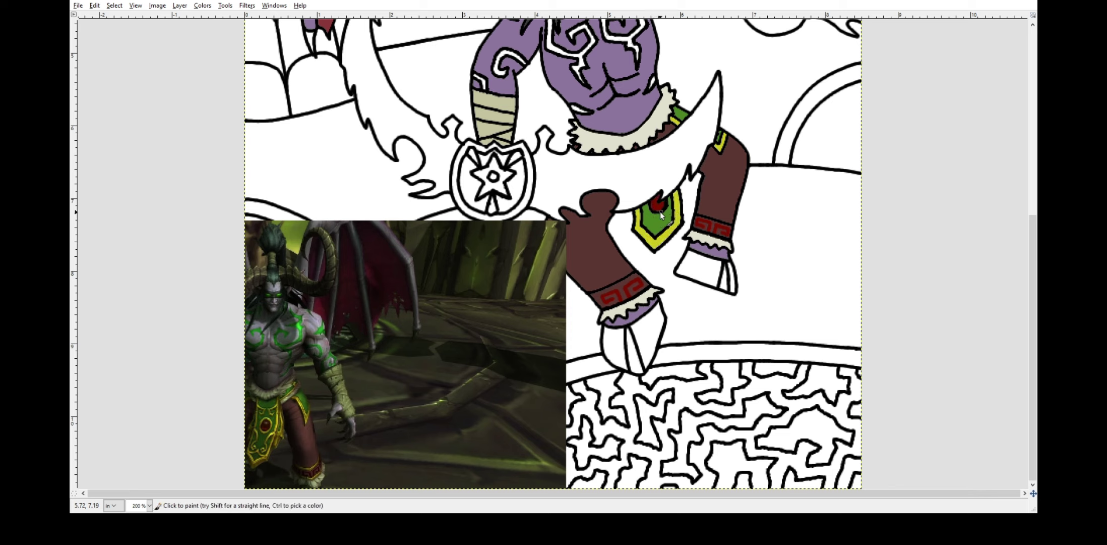
Fill the segments of both hooves with dark gray shades matching the reference.
{"action": "left_click_drag", "start_coordinate": [297, 269], "coordinate": [296, 244]}
{"action": "left_click", "coordinate": [615, 348]}
{"action": "left_click", "coordinate": [649, 333]}
{"action": "left_click", "coordinate": [700, 277]}
{"action": "left_click", "coordinate": [734, 288]}
{"action": "left_click", "coordinate": [633, 348]}
{"action": "left_click", "coordinate": [725, 269]}
Fill the swirling tattoos on the chest, waist and both arms with bright green.
{"action": "left_click_drag", "start_coordinate": [1034, 281], "coordinate": [1035, 199]}
{"action": "left_click", "coordinate": [940, 142]}
{"action": "left_click", "coordinate": [940, 189]}
{"action": "left_click", "coordinate": [483, 220]}
{"action": "left_click", "coordinate": [498, 203]}
{"action": "left_click", "coordinate": [510, 153]}
{"action": "left_click", "coordinate": [551, 177]}
{"action": "left_click", "coordinate": [634, 143]}
{"action": "left_click", "coordinate": [706, 104]}
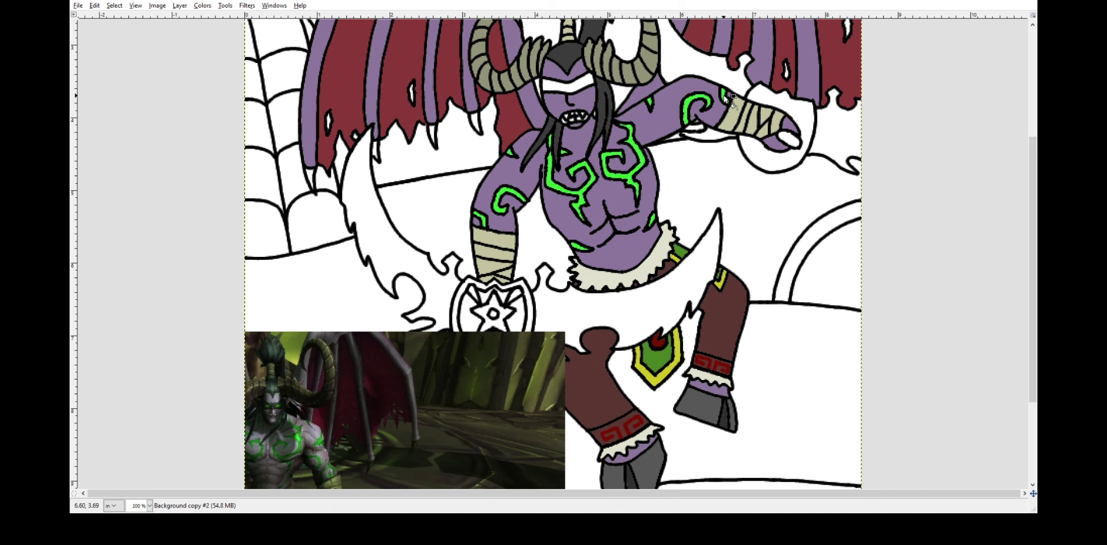
Fill the claws along the wing's lower edge with dark gray.
{"action": "scroll", "coordinate": [1034, 209], "scroll_direction": "down", "scroll_amount": 5}
{"action": "scroll", "coordinate": [1034, 209], "scroll_direction": "up", "scroll_amount": 4}
{"action": "scroll", "coordinate": [1034, 202], "scroll_direction": "up", "scroll_amount": 4}
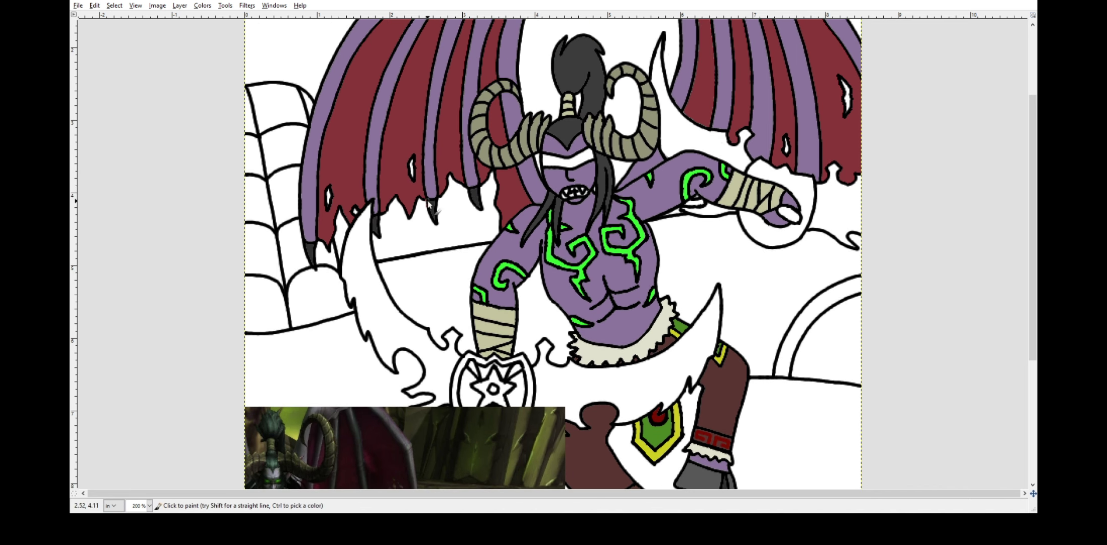
Fill the winding channels of the rune platform with light gray and remove the reference picture from view.
{"action": "scroll", "coordinate": [438, 303], "scroll_direction": "down", "scroll_amount": 8}
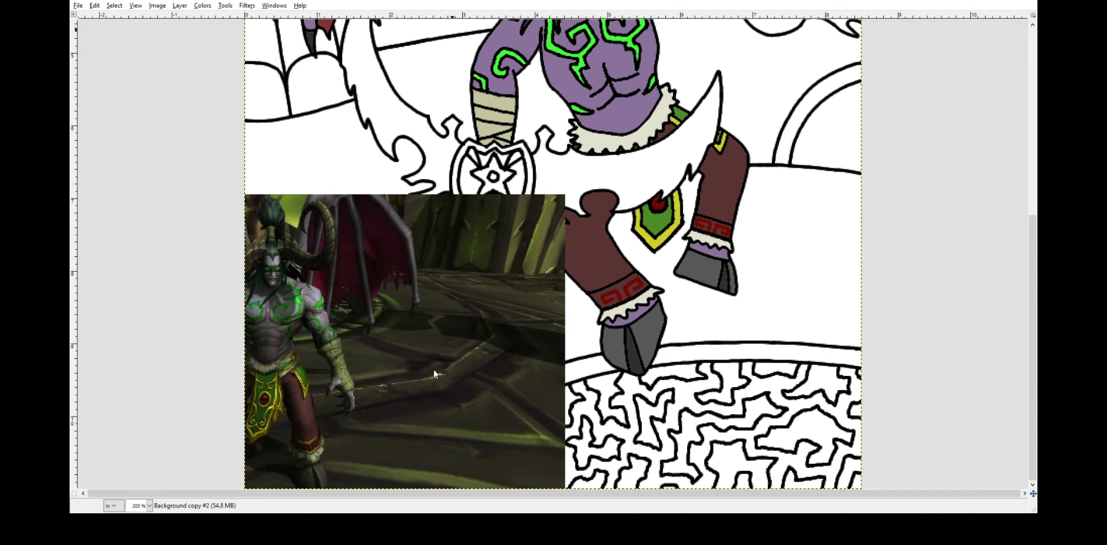
{"action": "left_click", "coordinate": [763, 402]}
{"action": "left_click", "coordinate": [745, 480]}
{"action": "left_click", "coordinate": [878, 149]}
{"action": "left_click", "coordinate": [878, 149]}
{"action": "left_click", "coordinate": [875, 150]}
Fill the rune platform's irregular patches between the gray channels with dark green.
{"action": "left_click", "coordinate": [850, 473]}
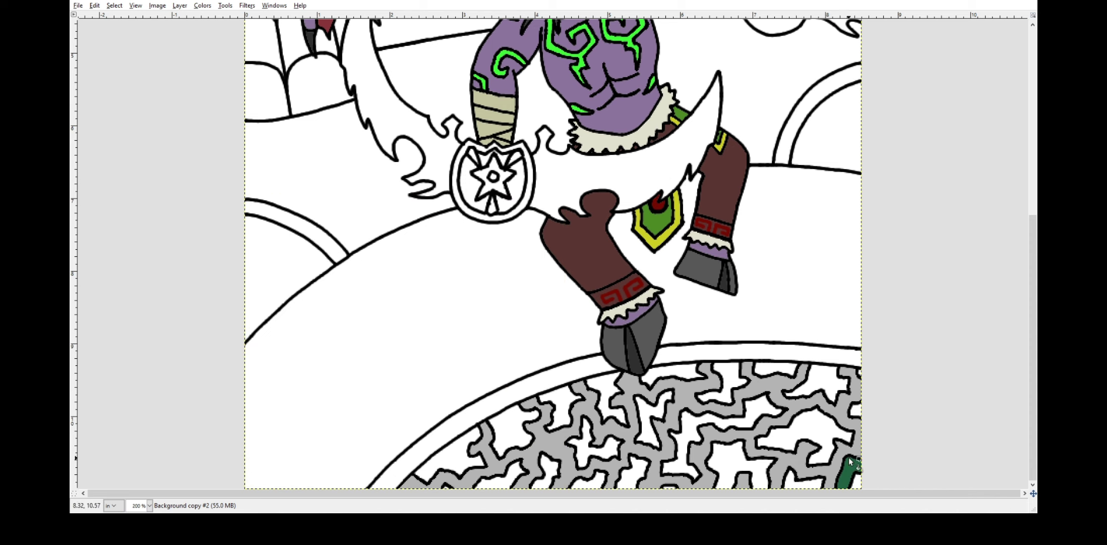
{"action": "left_click", "coordinate": [827, 437]}
{"action": "left_click", "coordinate": [856, 410]}
{"action": "left_click", "coordinate": [823, 381]}
{"action": "left_click", "coordinate": [774, 369]}
{"action": "left_click", "coordinate": [726, 379]}
{"action": "left_click", "coordinate": [650, 416]}
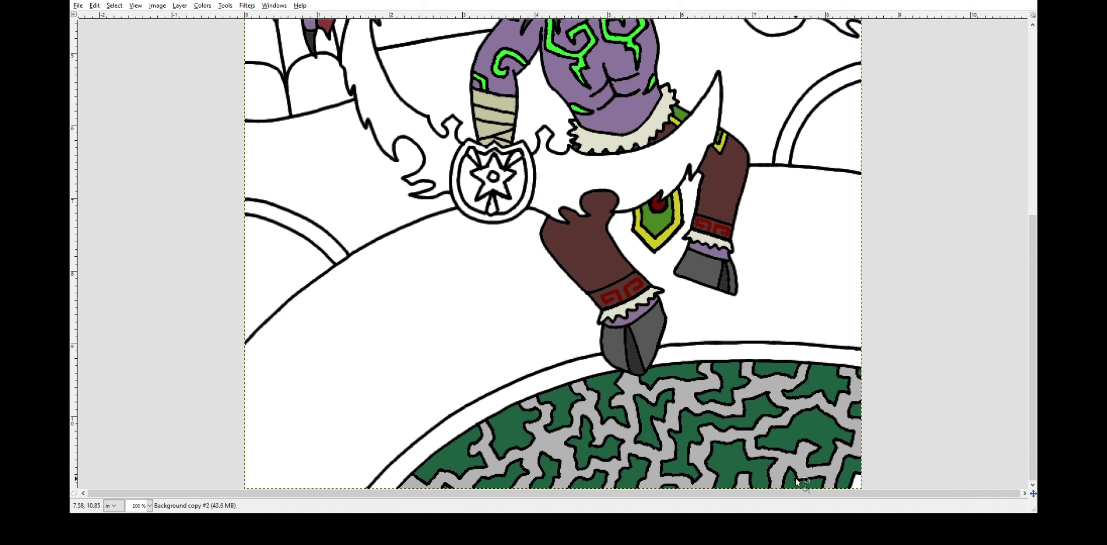
Try a yellow-green fill on the ground around the rune platform.
{"action": "left_click", "coordinate": [943, 150]}
{"action": "key", "text": "ctrl+z"}
{"action": "left_click", "coordinate": [411, 334]}
{"action": "left_click", "coordinate": [878, 149]}
{"action": "left_click", "coordinate": [879, 149]}
{"action": "key", "text": "ctrl+z"}
{"action": "left_click", "coordinate": [456, 377]}
{"action": "key", "text": "ctrl+z"}
{"action": "left_click", "coordinate": [475, 353]}
{"action": "left_click", "coordinate": [879, 149]}
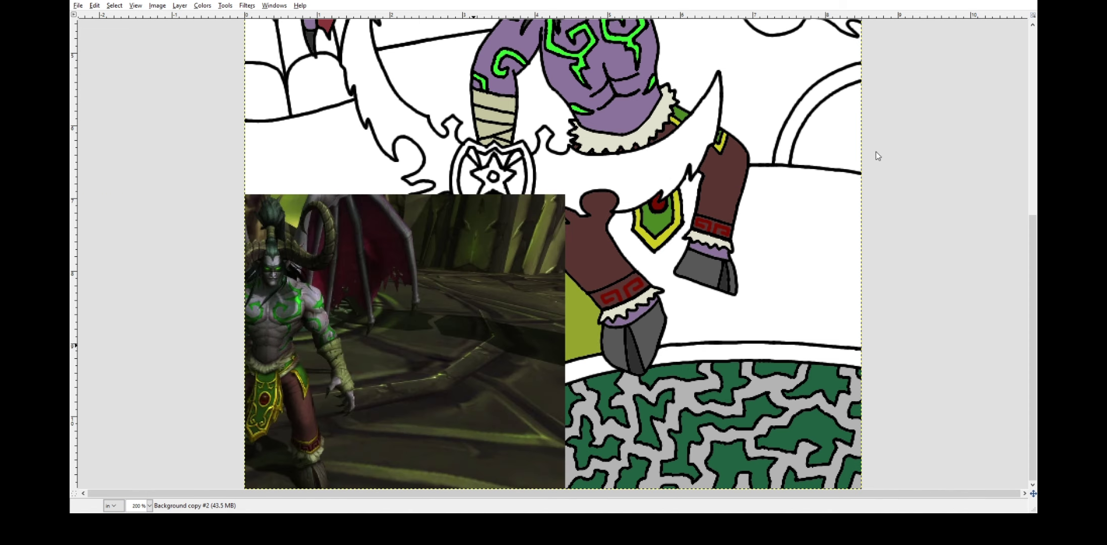
{"action": "left_click", "coordinate": [943, 150]}
{"action": "left_click_drag", "start_coordinate": [352, 309], "coordinate": [498, 326]}
{"action": "left_click", "coordinate": [879, 149]}
{"action": "key", "text": "ctrl+z"}
{"action": "key", "text": "ctrl+z"}
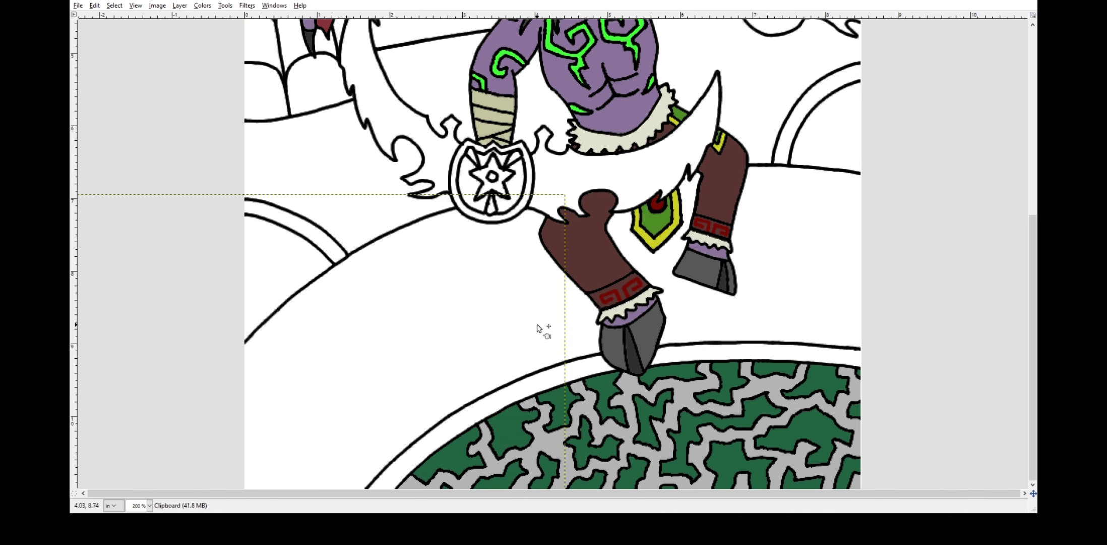
Fill the foreground ground on both sides of the demon's legs with dark olive green.
{"action": "left_click", "coordinate": [943, 167]}
{"action": "key", "text": "shift+b"}
{"action": "left_click", "coordinate": [390, 319]}
{"action": "left_click", "coordinate": [665, 269]}
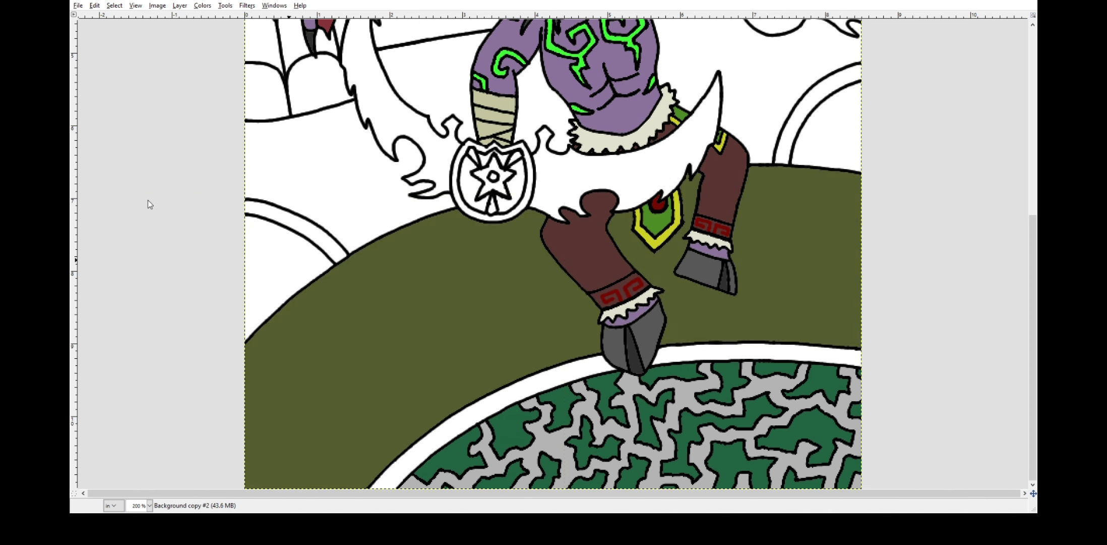
Fill the rune platform's rim and the curved bands on the ground behind with dark gray.
{"action": "left_click", "coordinate": [580, 368]}
{"action": "left_click", "coordinate": [684, 353]}
{"action": "left_click", "coordinate": [786, 147]}
Fill the ground areas behind the demon with a lighter olive green.
{"action": "left_click", "coordinate": [379, 230]}
{"action": "left_click", "coordinate": [290, 264]}
{"action": "left_click", "coordinate": [444, 91]}
{"action": "left_click", "coordinate": [532, 104]}
Fill the stone blocks of the background wall at the canvas's left edge with tan brown.
{"action": "left_click_drag", "start_coordinate": [1034, 267], "coordinate": [1034, 250]}
{"action": "scroll", "coordinate": [1034, 255], "scroll_direction": "up", "scroll_amount": 6}
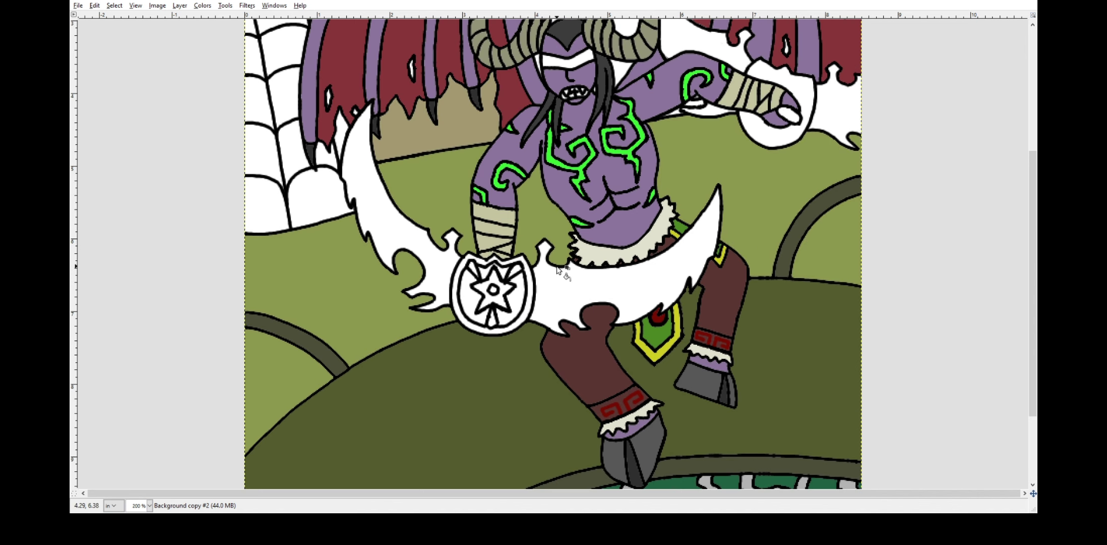
{"action": "scroll", "coordinate": [586, 224], "scroll_direction": "up", "scroll_amount": 7}
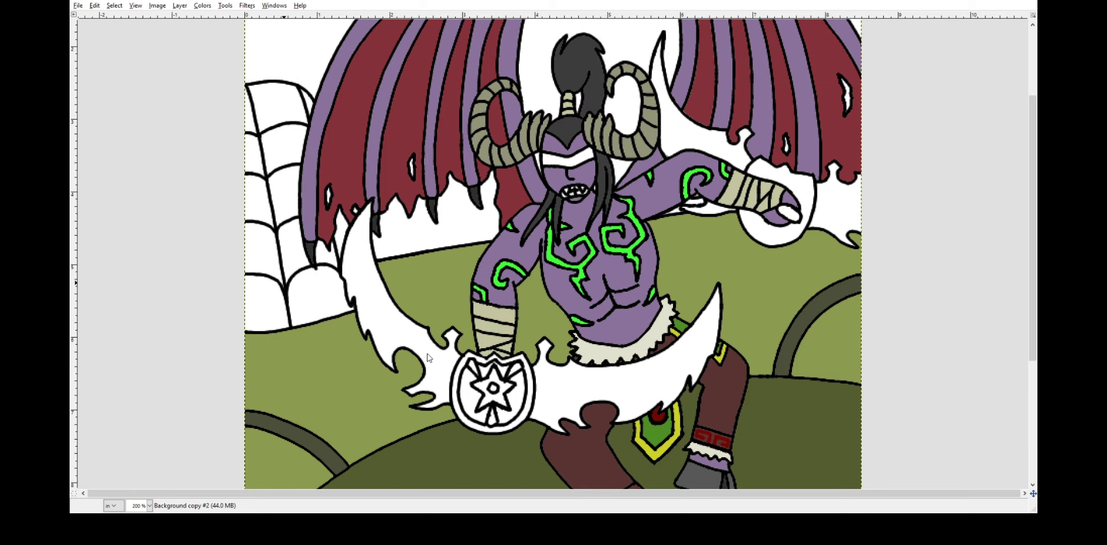
{"action": "left_click", "coordinate": [317, 298]}
{"action": "left_click", "coordinate": [266, 305]}
{"action": "left_click", "coordinate": [294, 245]}
{"action": "left_click", "coordinate": [259, 250]}
{"action": "left_click", "coordinate": [255, 199]}
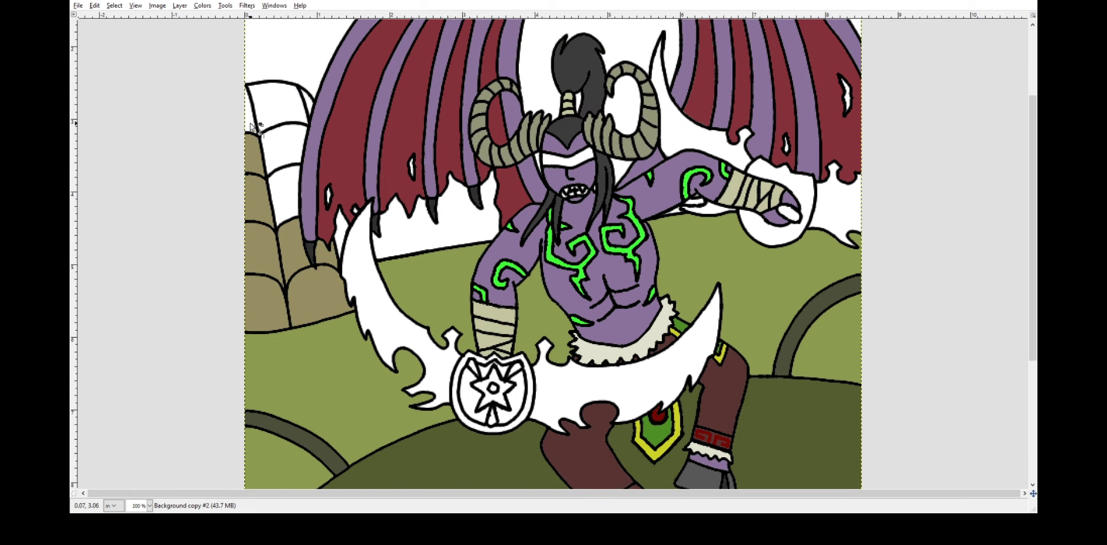
{"action": "left_click", "coordinate": [276, 109]}
{"action": "left_click", "coordinate": [282, 146]}
{"action": "left_click", "coordinate": [285, 195]}
Fill the background gaps below the left wing, beside the neck and under the raised arm with tan brown.
{"action": "left_click_drag", "start_coordinate": [360, 220], "coordinate": [413, 170]}
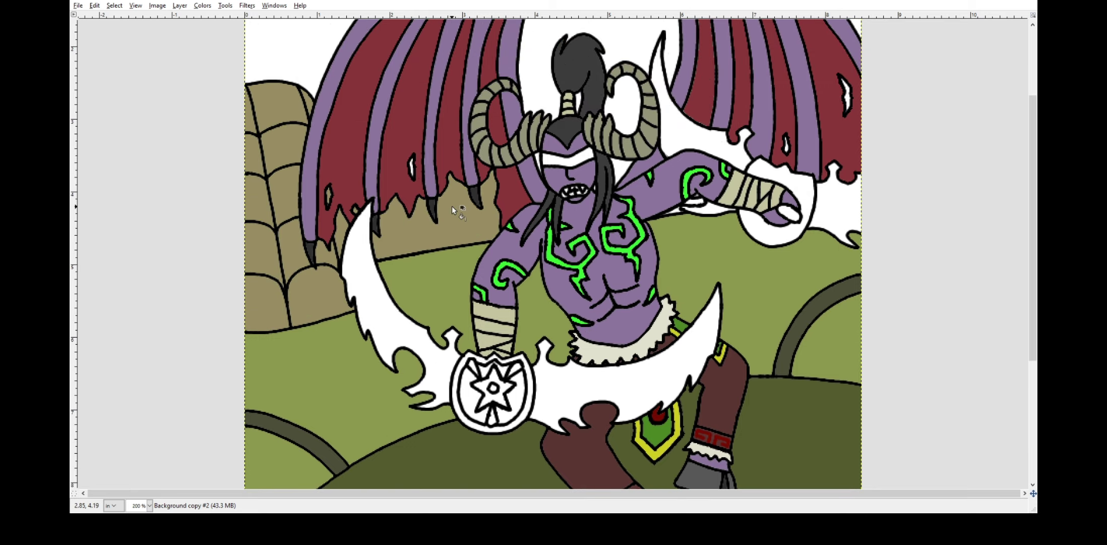
{"action": "left_click", "coordinate": [623, 169]}
{"action": "left_click", "coordinate": [678, 212]}
Fill the lower weapon's round guard with teal green and its small spikes with light gray.
{"action": "left_click", "coordinate": [879, 126]}
{"action": "left_click", "coordinate": [879, 126]}
{"action": "left_click", "coordinate": [880, 139]}
{"action": "mouse_move", "coordinate": [1032, 183]}
{"action": "left_mouse_down"}
{"action": "mouse_move", "coordinate": [1030, 250]}
{"action": "mouse_move", "coordinate": [1031, 179]}
{"action": "left_mouse_up"}
{"action": "left_click", "coordinate": [878, 138]}
{"action": "left_click", "coordinate": [877, 128]}
{"action": "left_click", "coordinate": [878, 128]}
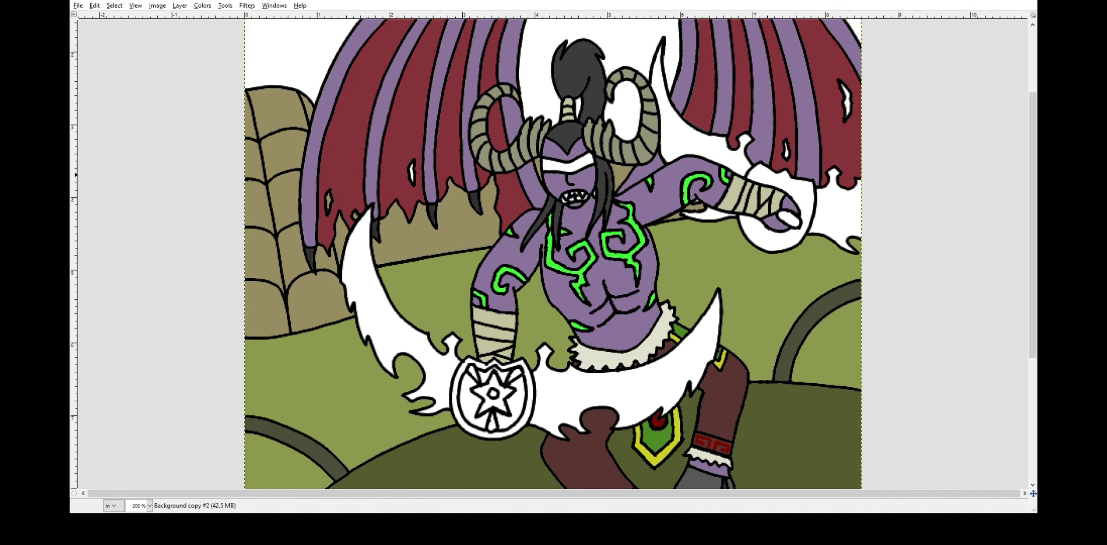
{"action": "left_click", "coordinate": [501, 385]}
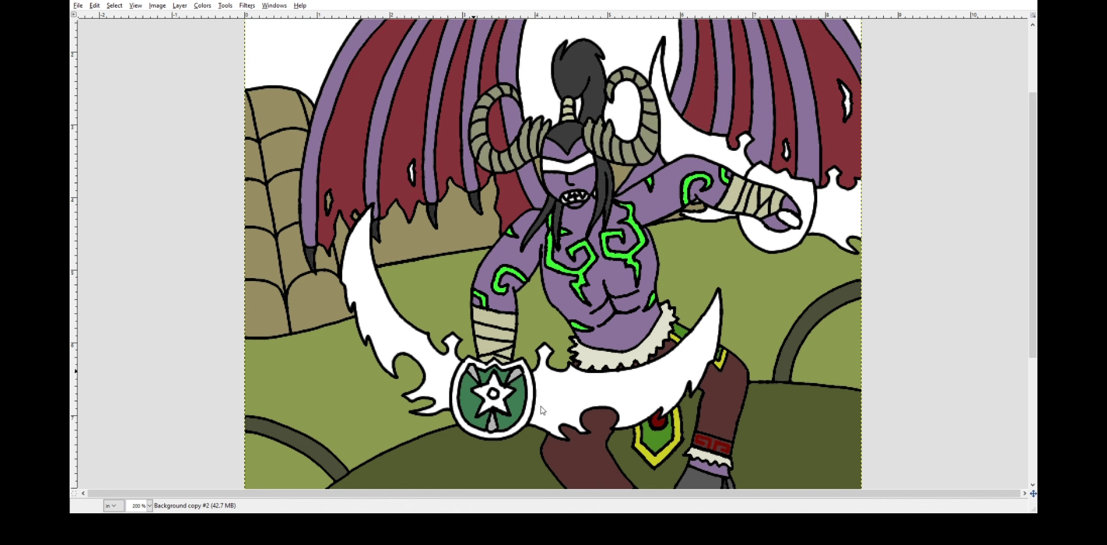
Fill the lower guard's rim and centre with gold, and its star and the weapon's blades with dark green.
{"action": "left_click", "coordinate": [526, 398]}
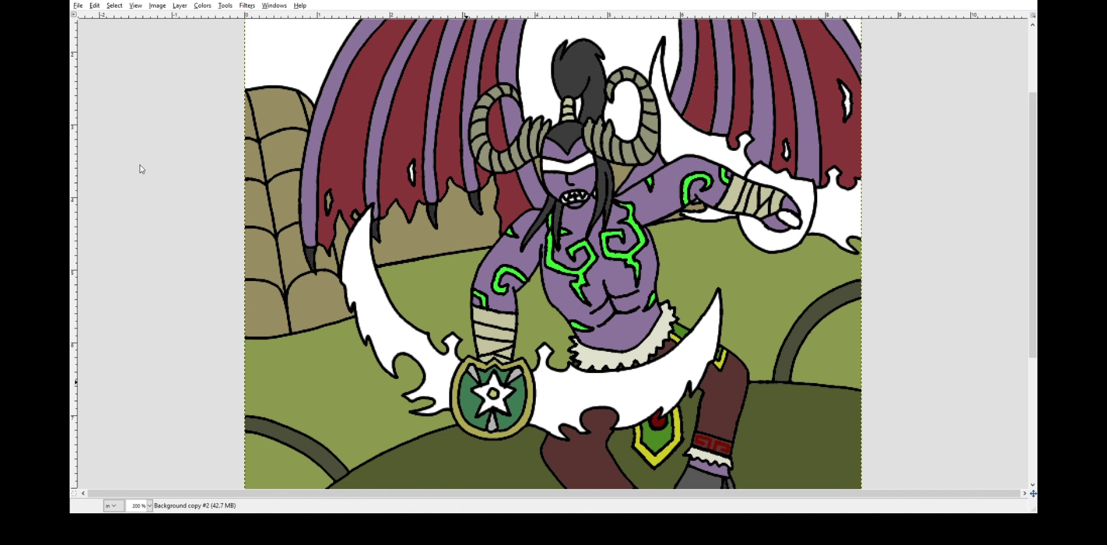
{"action": "left_click", "coordinate": [487, 403]}
{"action": "left_click", "coordinate": [568, 390]}
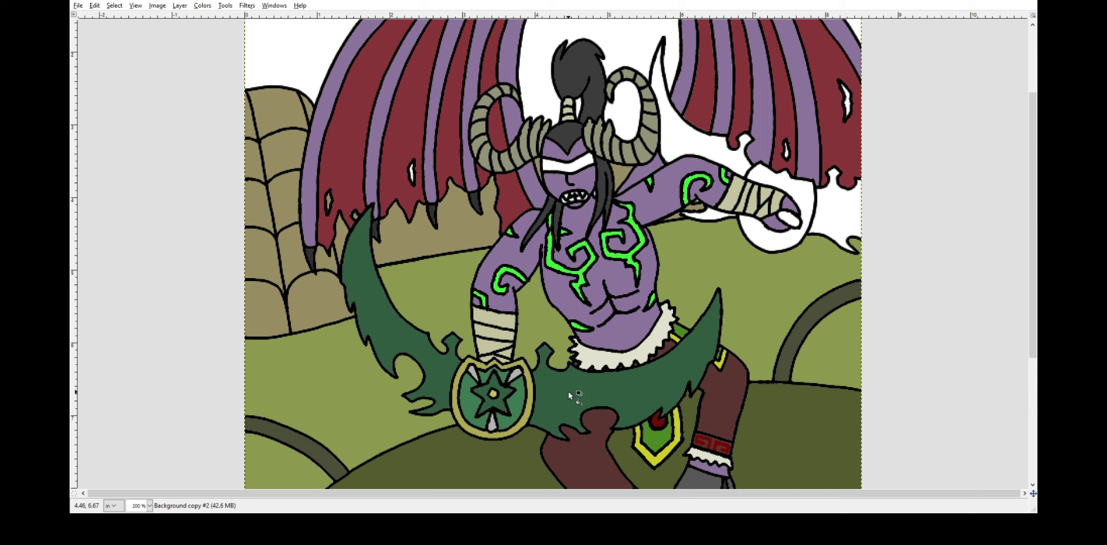
Select the dark green blade areas and paint a bright green edge along the lower weapon's left blade.
{"action": "left_click", "coordinate": [569, 391]}
{"action": "mouse_move", "coordinate": [371, 209]}
{"action": "left_mouse_down"}
{"action": "mouse_move", "coordinate": [381, 278]}
{"action": "mouse_move", "coordinate": [427, 333]}
{"action": "mouse_move", "coordinate": [357, 324]}
{"action": "mouse_move", "coordinate": [397, 376]}
{"action": "mouse_move", "coordinate": [417, 373]}
{"action": "mouse_move", "coordinate": [449, 407]}
{"action": "mouse_move", "coordinate": [404, 359]}
{"action": "mouse_move", "coordinate": [459, 355]}
{"action": "mouse_move", "coordinate": [447, 353]}
{"action": "left_mouse_up"}
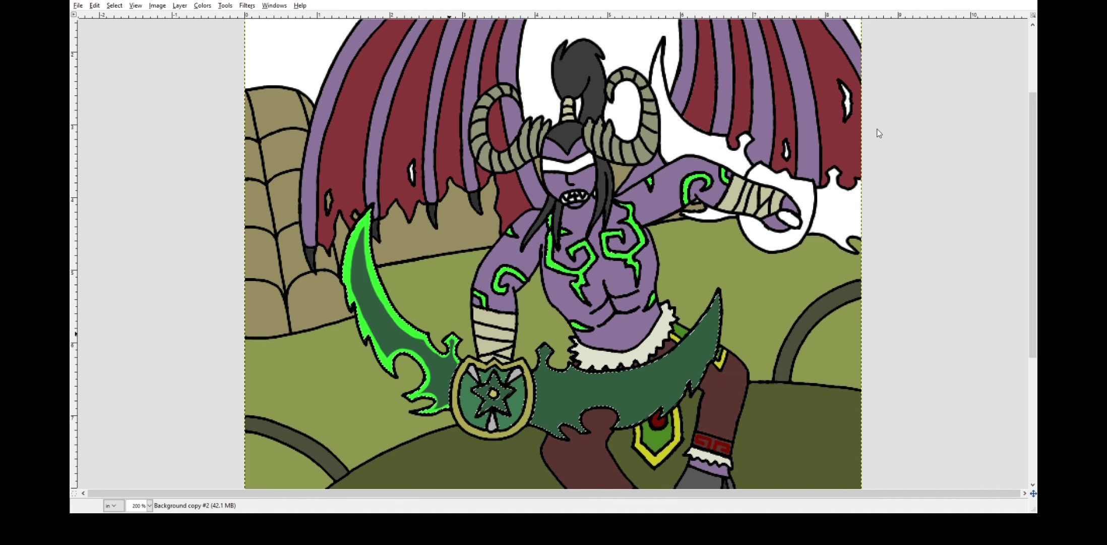
{"action": "left_click_drag", "start_coordinate": [371, 239], "coordinate": [414, 329]}
{"action": "mouse_move", "coordinate": [348, 253]}
{"action": "left_mouse_down"}
{"action": "mouse_move", "coordinate": [351, 289]}
{"action": "mouse_move", "coordinate": [394, 359]}
{"action": "mouse_move", "coordinate": [452, 342]}
{"action": "left_mouse_up"}
Paint a bright green edge along the upper and lower sides of the lower weapon's right blade.
{"action": "mouse_move", "coordinate": [536, 374]}
{"action": "left_mouse_down"}
{"action": "mouse_move", "coordinate": [548, 355]}
{"action": "mouse_move", "coordinate": [645, 359]}
{"action": "mouse_move", "coordinate": [719, 295]}
{"action": "left_mouse_up"}
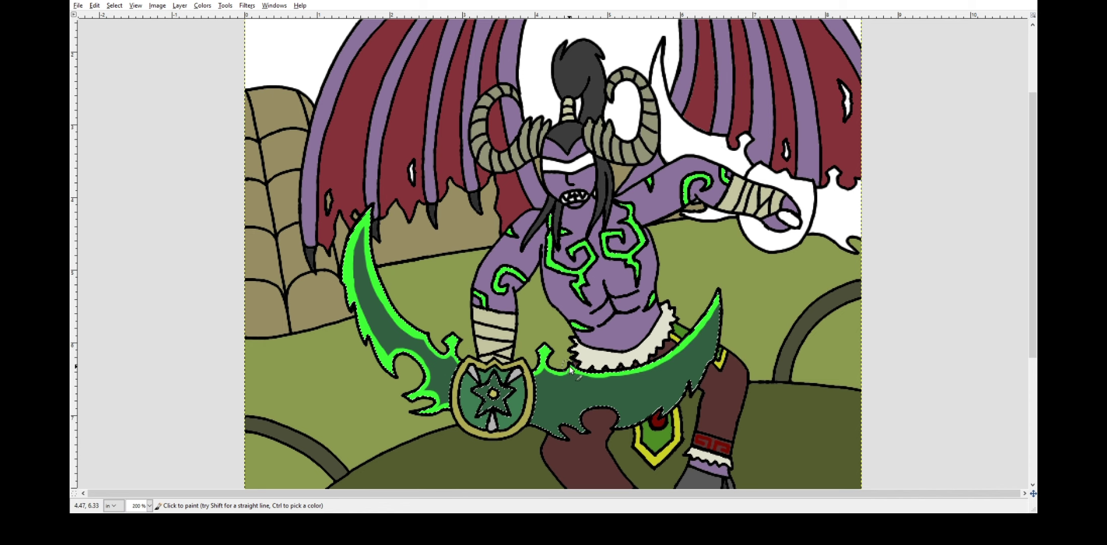
{"action": "mouse_move", "coordinate": [532, 423]}
{"action": "left_mouse_down"}
{"action": "mouse_move", "coordinate": [549, 435]}
{"action": "mouse_move", "coordinate": [673, 401]}
{"action": "mouse_move", "coordinate": [721, 335]}
{"action": "left_mouse_up"}
{"action": "left_click_drag", "start_coordinate": [580, 421], "coordinate": [597, 419]}
{"action": "mouse_move", "coordinate": [573, 368]}
{"action": "left_mouse_down"}
{"action": "mouse_move", "coordinate": [626, 372]}
{"action": "mouse_move", "coordinate": [710, 312]}
{"action": "left_mouse_up"}
{"action": "key", "text": "ctrl+a"}
Fill the raised weapon's blade sections on both sides of the hand with dark green.
{"action": "left_click", "coordinate": [690, 134]}
{"action": "left_click", "coordinate": [832, 215]}
{"action": "left_click", "coordinate": [708, 216]}
{"action": "left_click", "coordinate": [697, 198]}
{"action": "key", "text": "ctrl+z"}
Paint bright green edges along the raised weapon's blades and fill its round guard with teal green.
{"action": "left_click", "coordinate": [691, 132]}
{"action": "left_click_drag", "start_coordinate": [750, 167], "coordinate": [663, 40]}
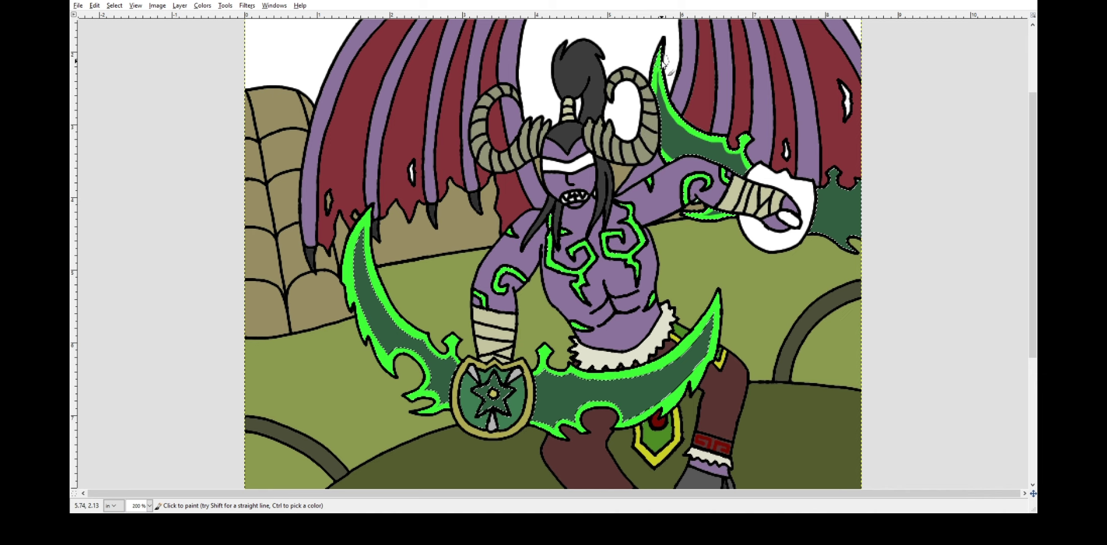
{"action": "mouse_move", "coordinate": [818, 174]}
{"action": "left_mouse_down"}
{"action": "mouse_move", "coordinate": [840, 173]}
{"action": "mouse_move", "coordinate": [859, 199]}
{"action": "mouse_move", "coordinate": [827, 237]}
{"action": "mouse_move", "coordinate": [842, 243]}
{"action": "left_mouse_up"}
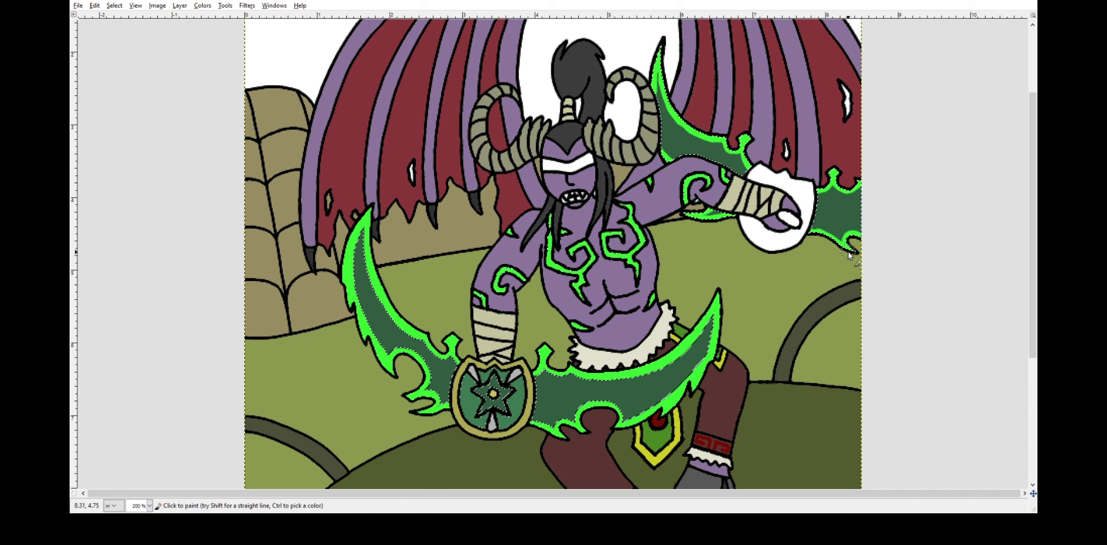
{"action": "key", "text": "ctrl+a"}
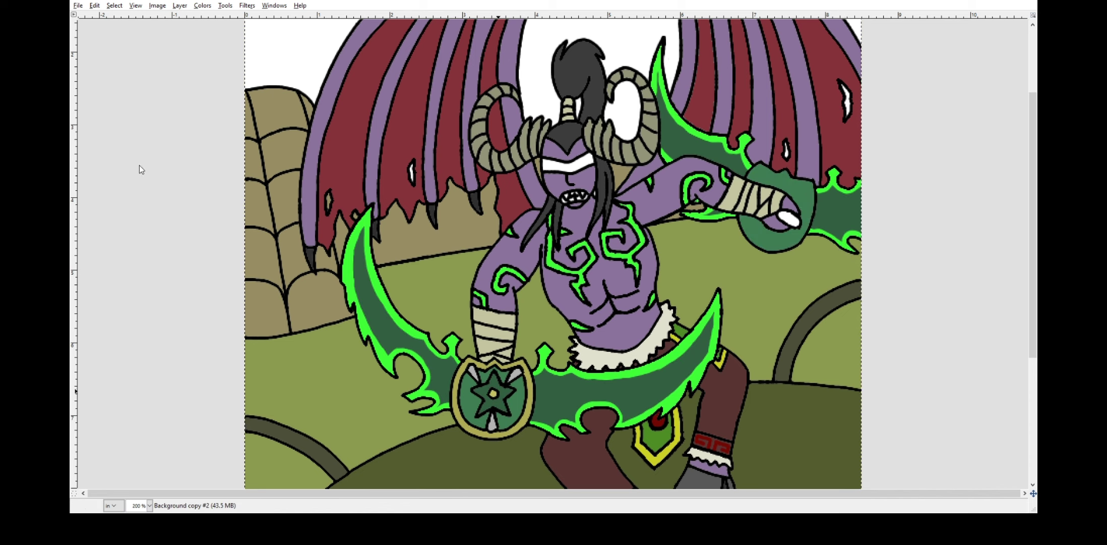
Fill the raised weapon's grip with the guard's gold colour and the claws at both upper wing tips with dark grey.
{"action": "left_click", "coordinate": [141, 170]}
{"action": "left_click", "coordinate": [469, 362]}
{"action": "left_click", "coordinate": [794, 225]}
{"action": "left_click", "coordinate": [209, 293]}
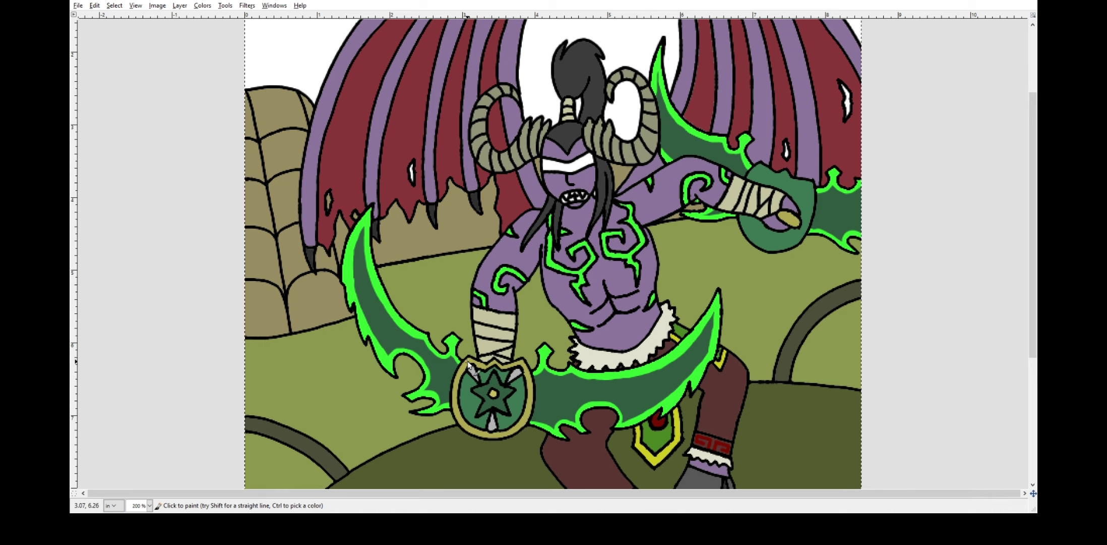
{"action": "scroll", "coordinate": [881, 148], "scroll_direction": "up", "scroll_amount": 3}
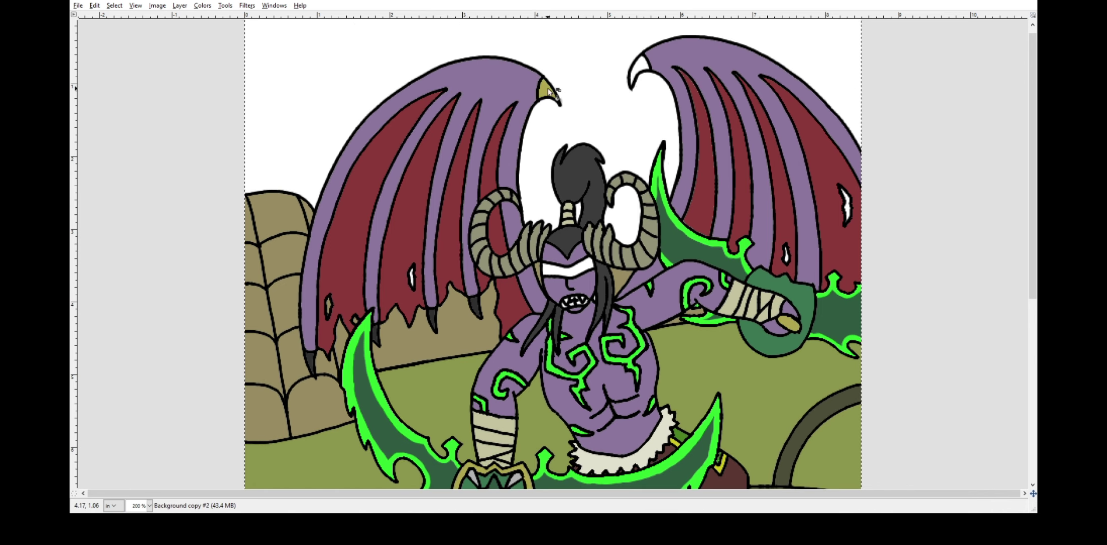
Select the white sky areas and fill them with a vertical gradient from bright green at the horizon to olive green above.
{"action": "left_click", "coordinate": [288, 147]}
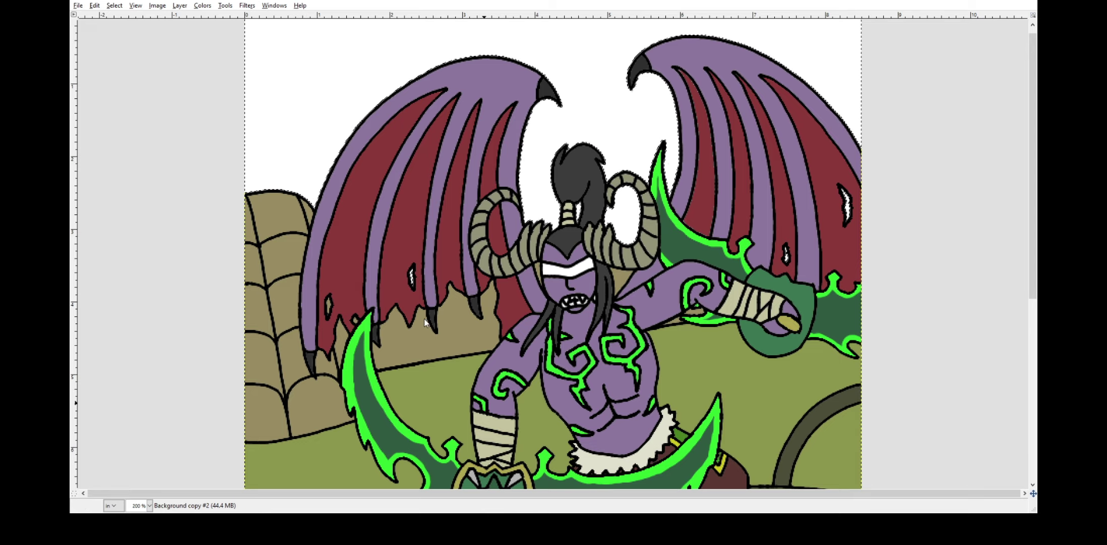
{"action": "scroll", "coordinate": [890, 158], "scroll_direction": "down", "scroll_amount": 3}
{"action": "scroll", "coordinate": [575, 192], "scroll_direction": "up", "scroll_amount": 2}
{"action": "left_click_drag", "start_coordinate": [570, 191], "coordinate": [570, 46]}
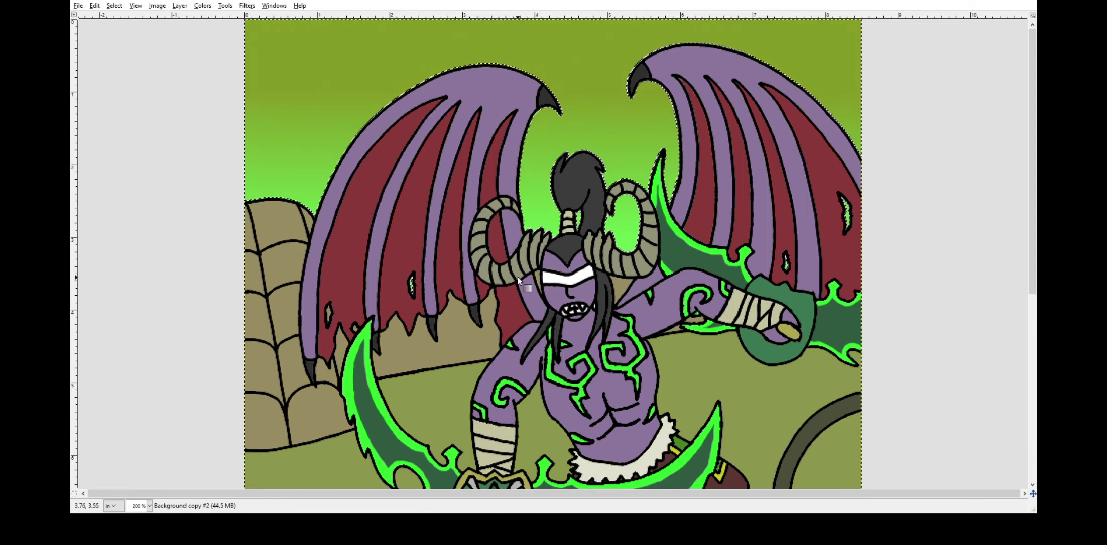
{"action": "left_click_drag", "start_coordinate": [1033, 202], "coordinate": [1033, 219]}
{"action": "key", "text": "ctrl+z"}
{"action": "left_click_drag", "start_coordinate": [566, 234], "coordinate": [568, 102]}
Clear the sky selection, colour the demon's blindfold black with bright green eyes, and select the light green ground.
{"action": "key", "text": "ctrl+shift+a"}
{"action": "scroll", "coordinate": [144, 181], "scroll_direction": "down", "scroll_amount": 6}
{"action": "scroll", "coordinate": [152, 202], "scroll_direction": "up", "scroll_amount": 3}
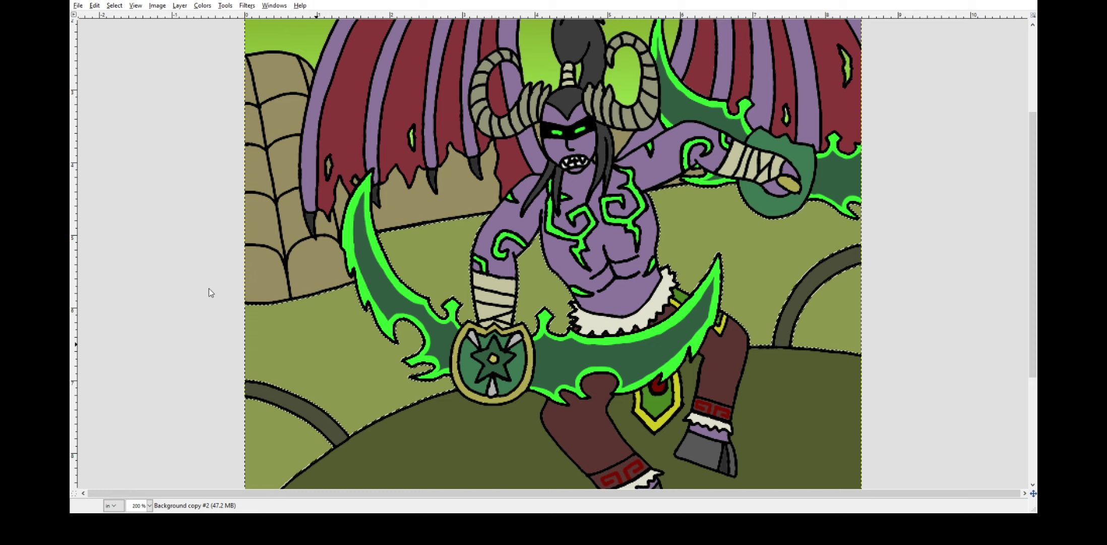
Try brushing a mottled darker texture over the selected light green ground with different brush shapes.
{"action": "scroll", "coordinate": [212, 291], "scroll_direction": "down", "scroll_amount": 2}
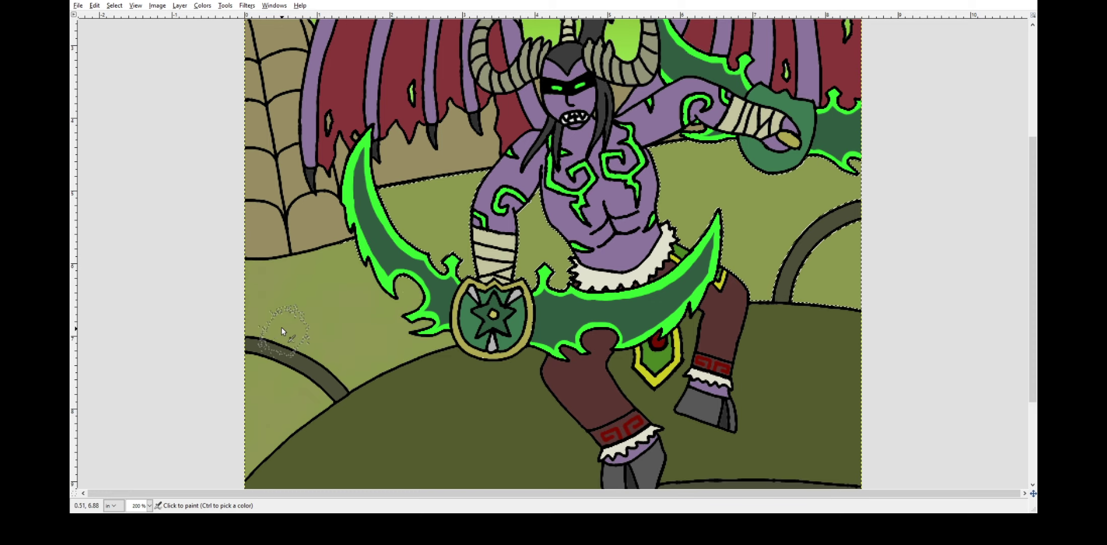
{"action": "key", "text": "ctrl+z"}
{"action": "mouse_move", "coordinate": [321, 266]}
{"action": "left_mouse_down"}
{"action": "mouse_move", "coordinate": [303, 282]}
{"action": "mouse_move", "coordinate": [333, 295]}
{"action": "left_mouse_up"}
{"action": "key", "text": "ctrl+z"}
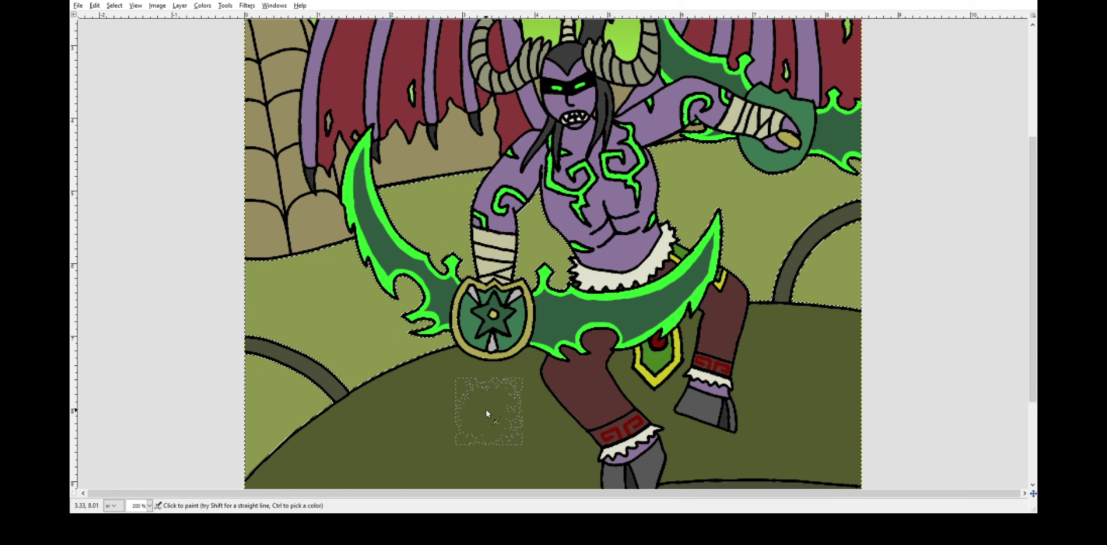
{"action": "scroll", "coordinate": [162, 136], "scroll_direction": "down", "scroll_amount": 2}
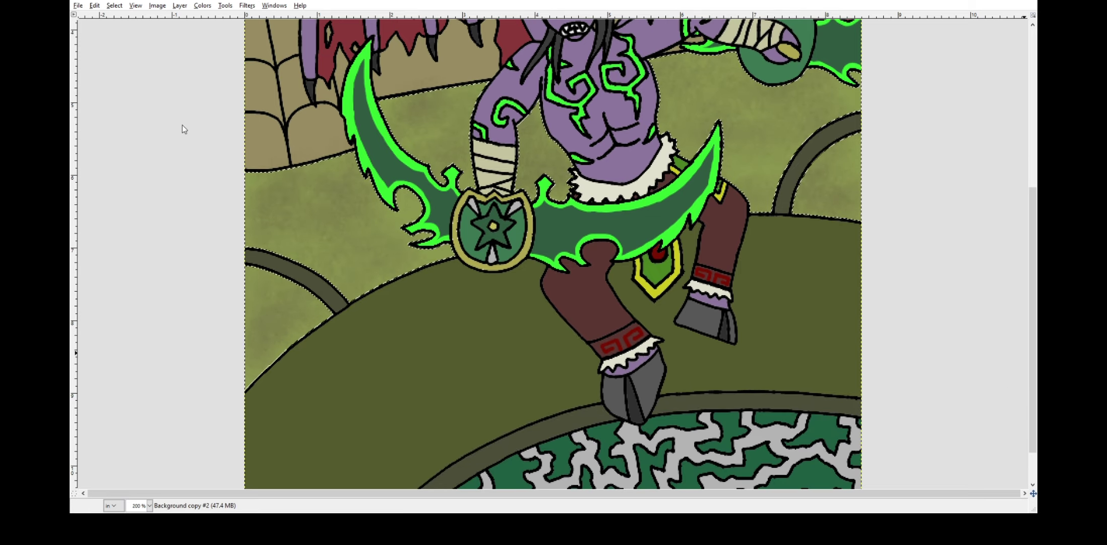
Select the dark olive mound below the demon and try brushing a texture stroke across it.
{"action": "left_click", "coordinate": [353, 363]}
{"action": "scroll", "coordinate": [187, 176], "scroll_direction": "down", "scroll_amount": 1}
{"action": "left_click_drag", "start_coordinate": [764, 204], "coordinate": [818, 205]}
{"action": "key", "text": "ctrl+z"}
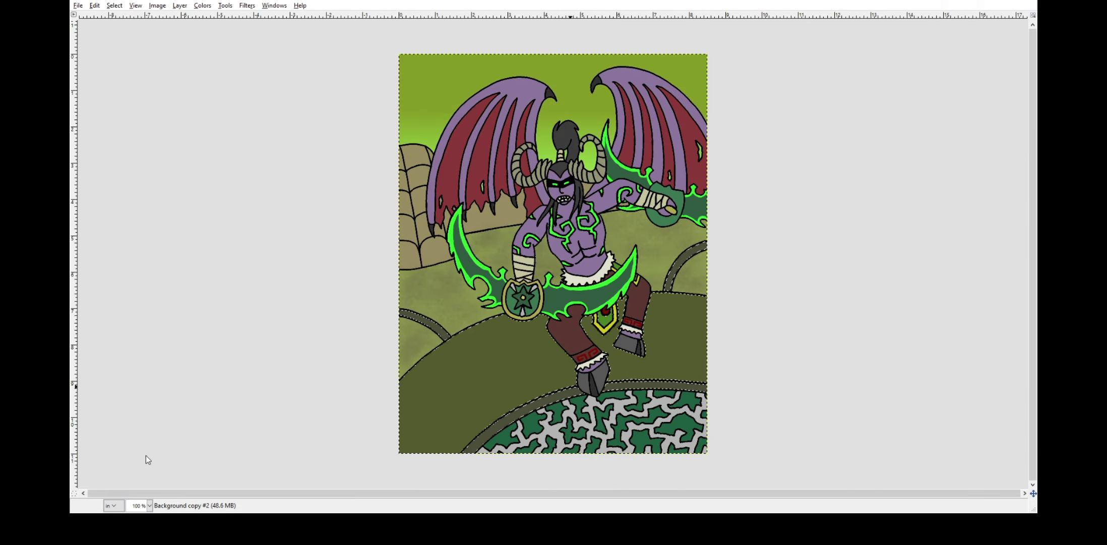
Undo the mottled texture on the ground and restore the selection of the plain light green ground areas.
{"action": "key", "text": "1"}
{"action": "left_click", "coordinate": [877, 151]}
{"action": "key", "text": "u"}
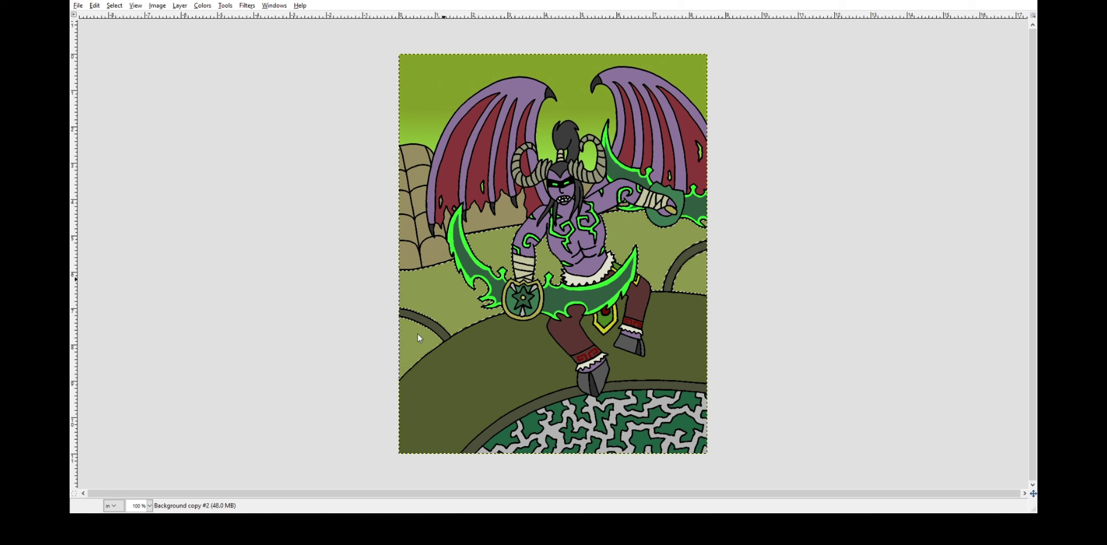